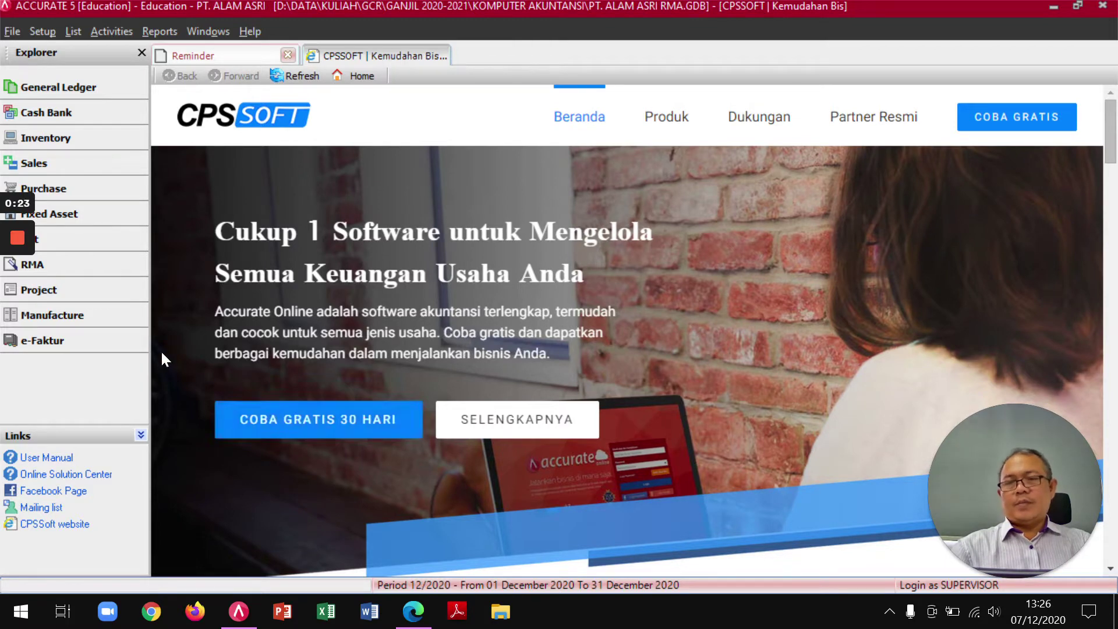
Look through the Inventory module's Warehouses list, Job Costing form and Items list, closing each one
click(45, 137)
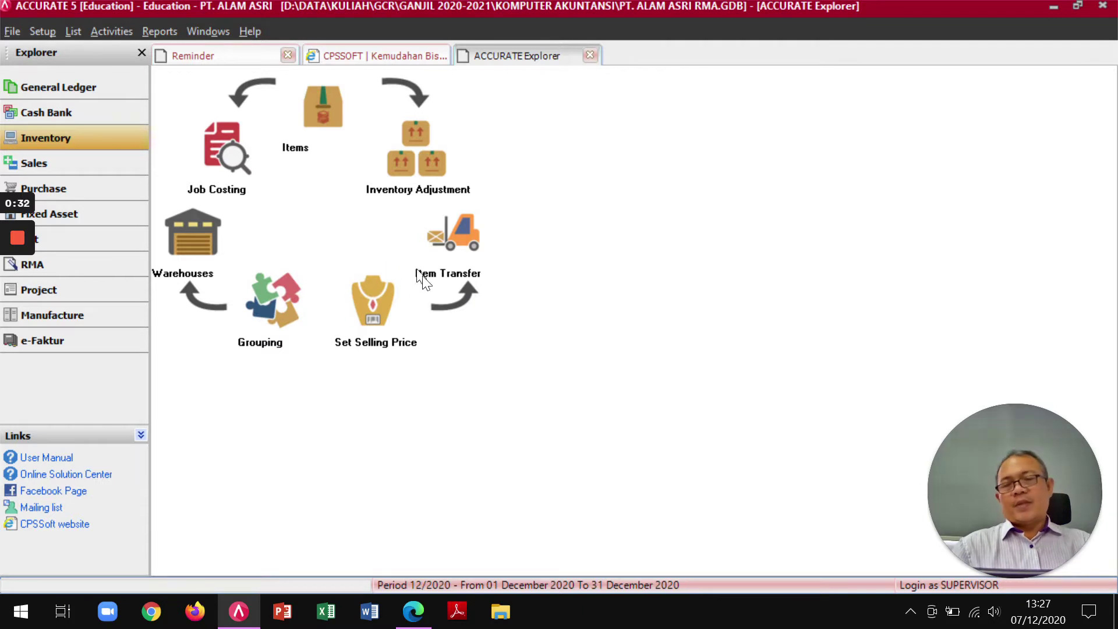
click(193, 236)
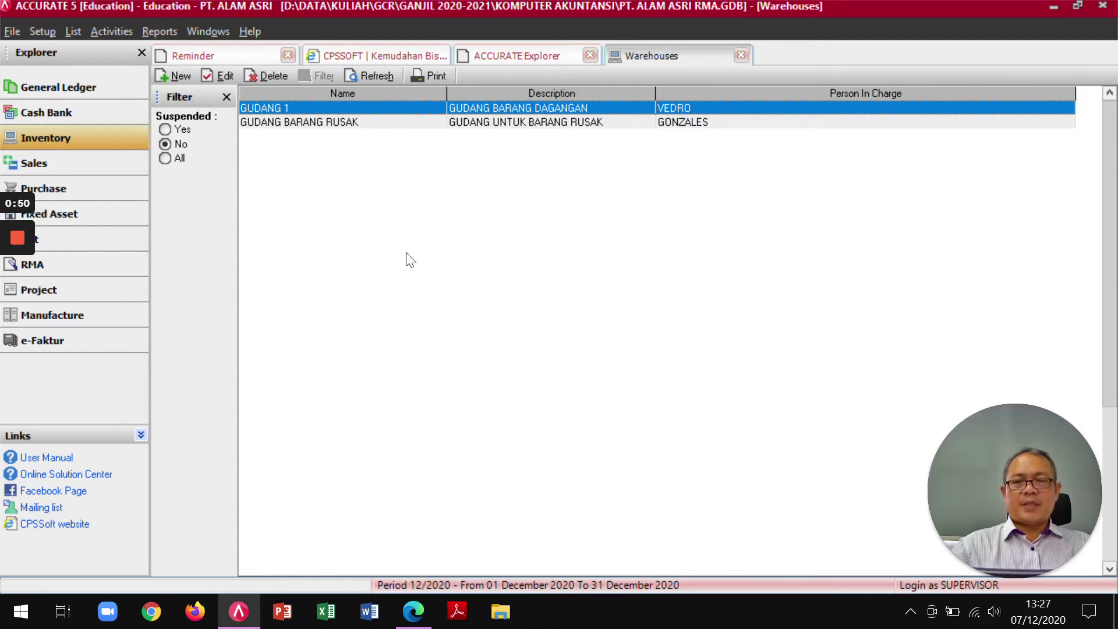
click(741, 54)
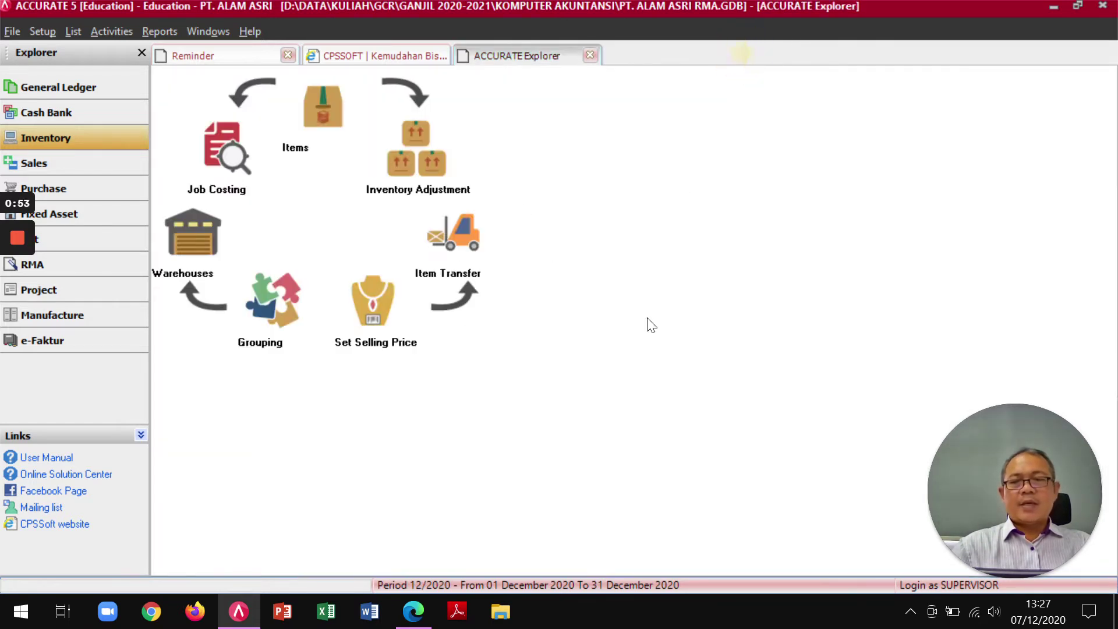
click(217, 173)
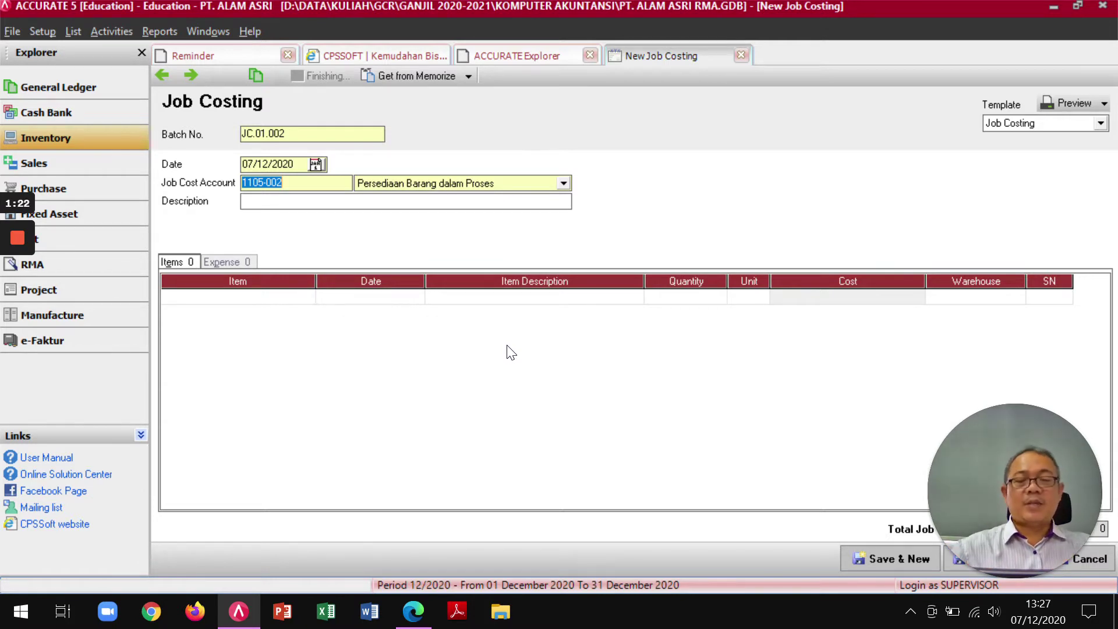
click(742, 55)
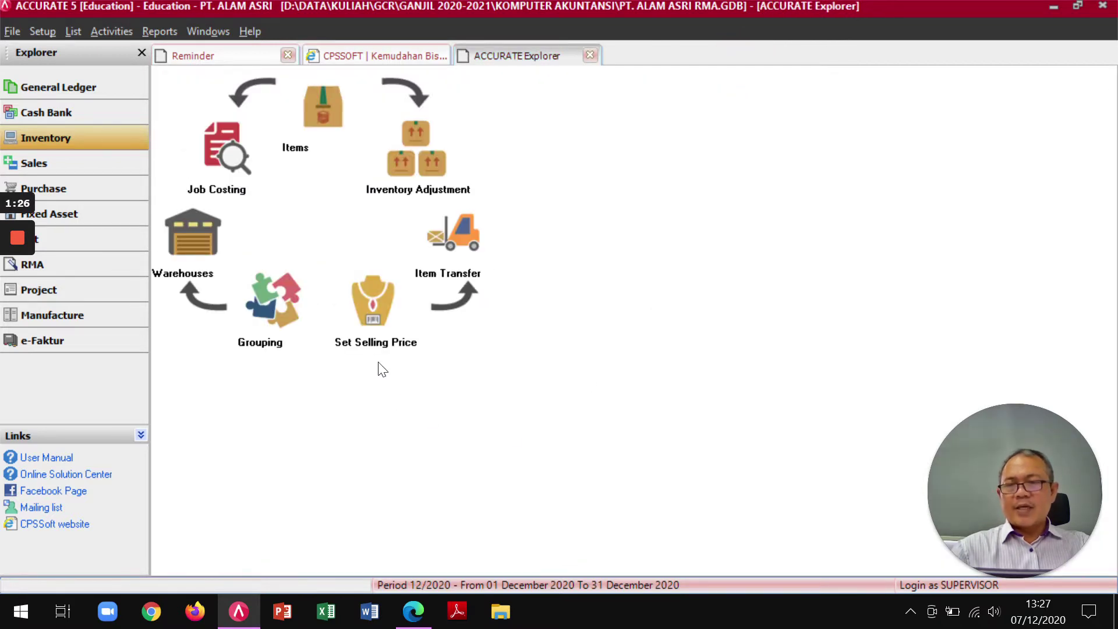
click(323, 107)
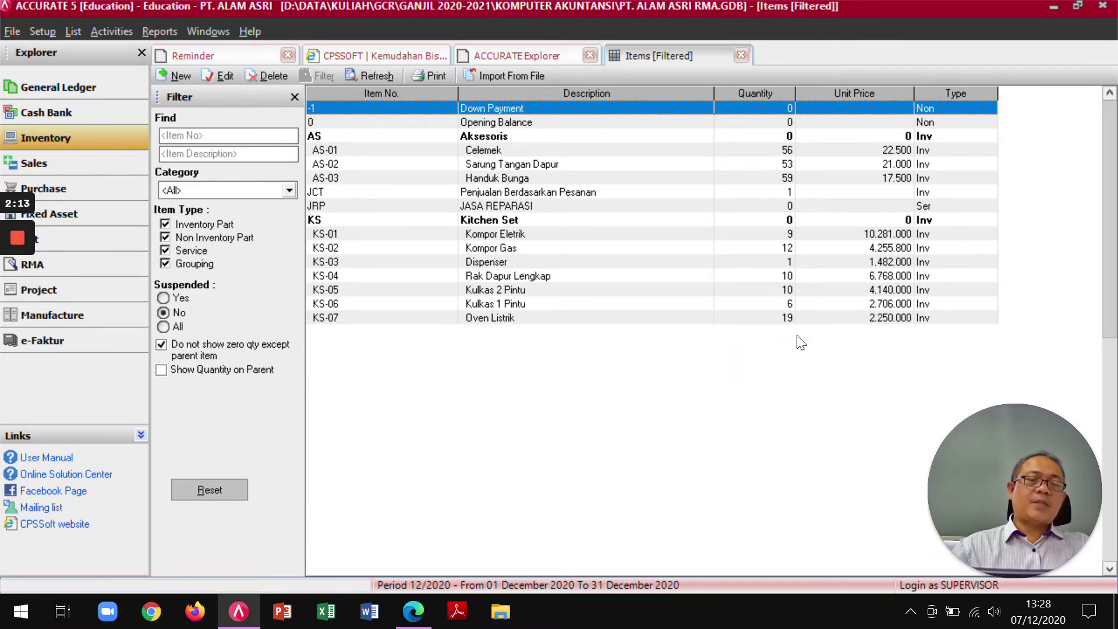
click(740, 55)
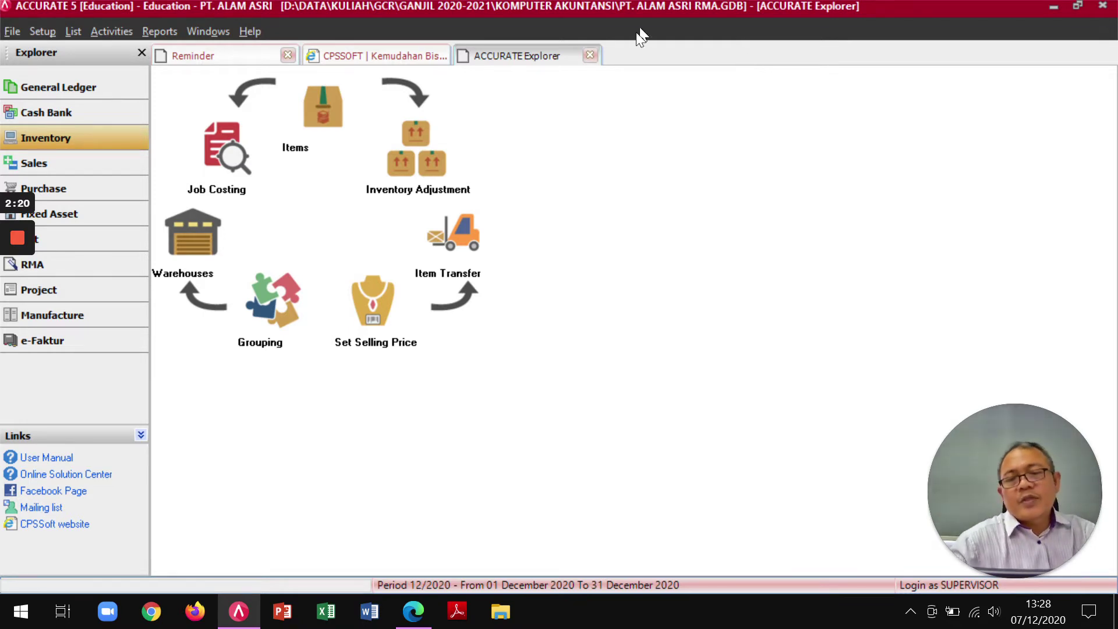
Look through the Inventory Adjustment, Item Transfer, Set Selling Price and Grouping forms, closing each one without saving
click(410, 168)
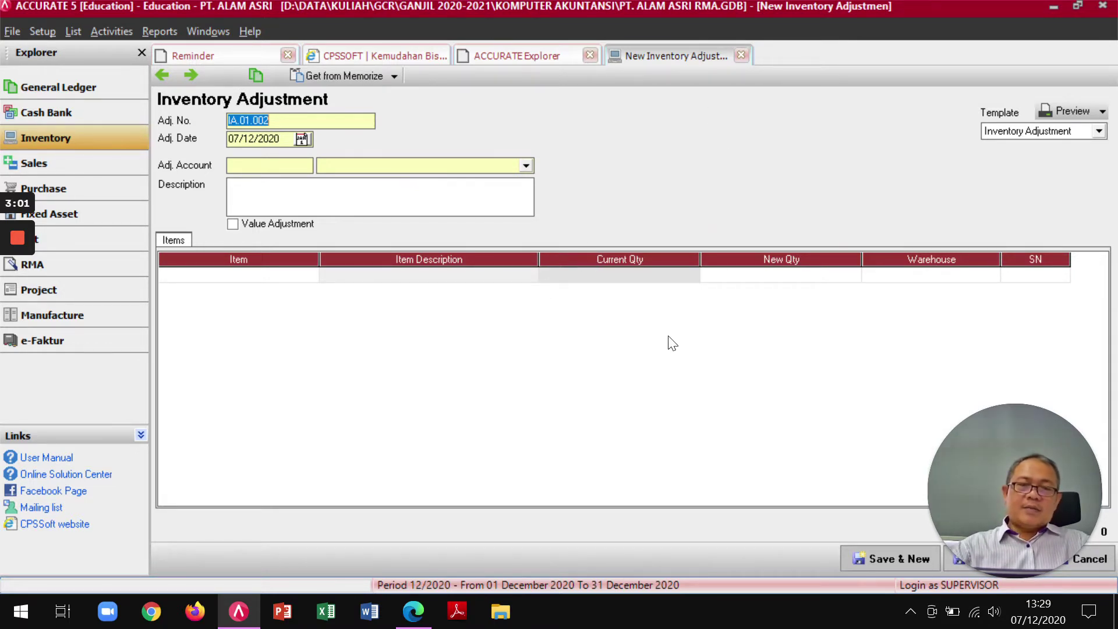
click(741, 56)
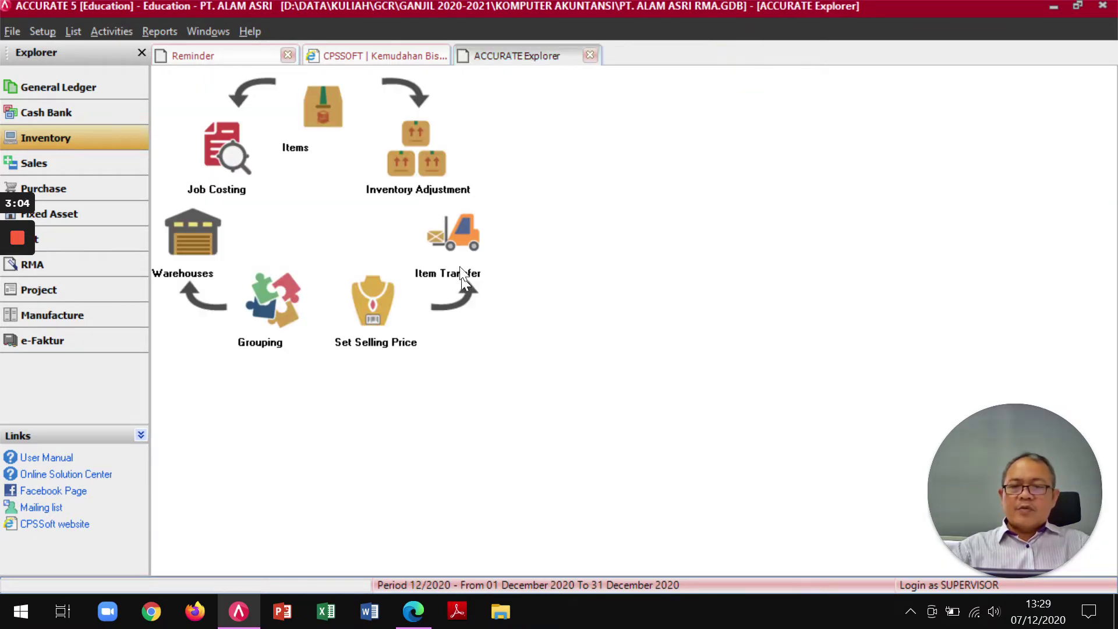
click(457, 244)
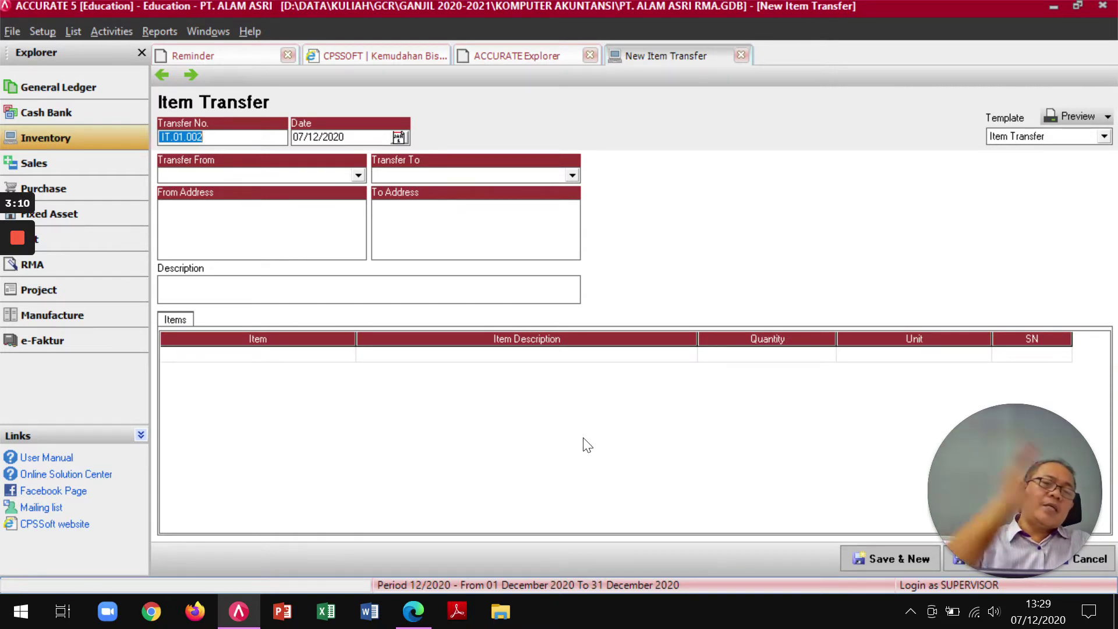
click(742, 55)
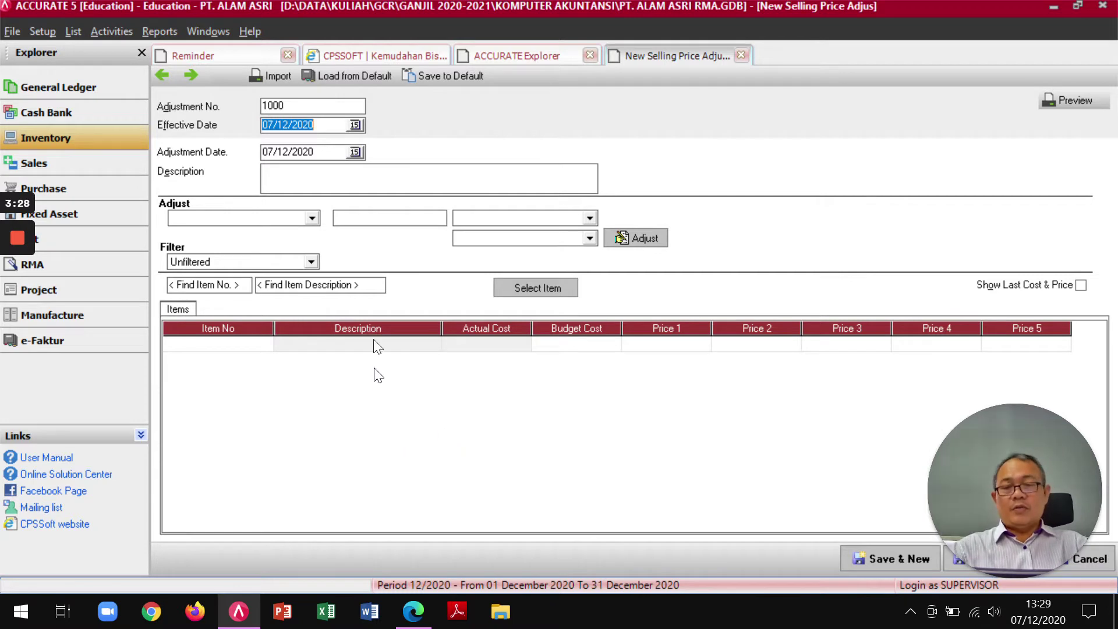
click(742, 55)
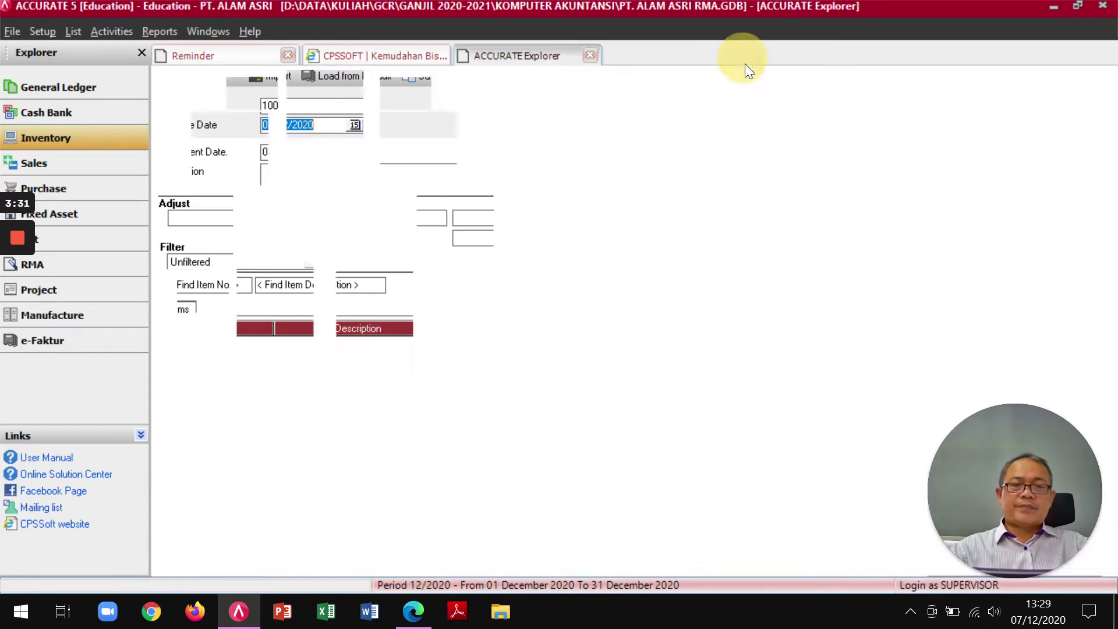
click(281, 309)
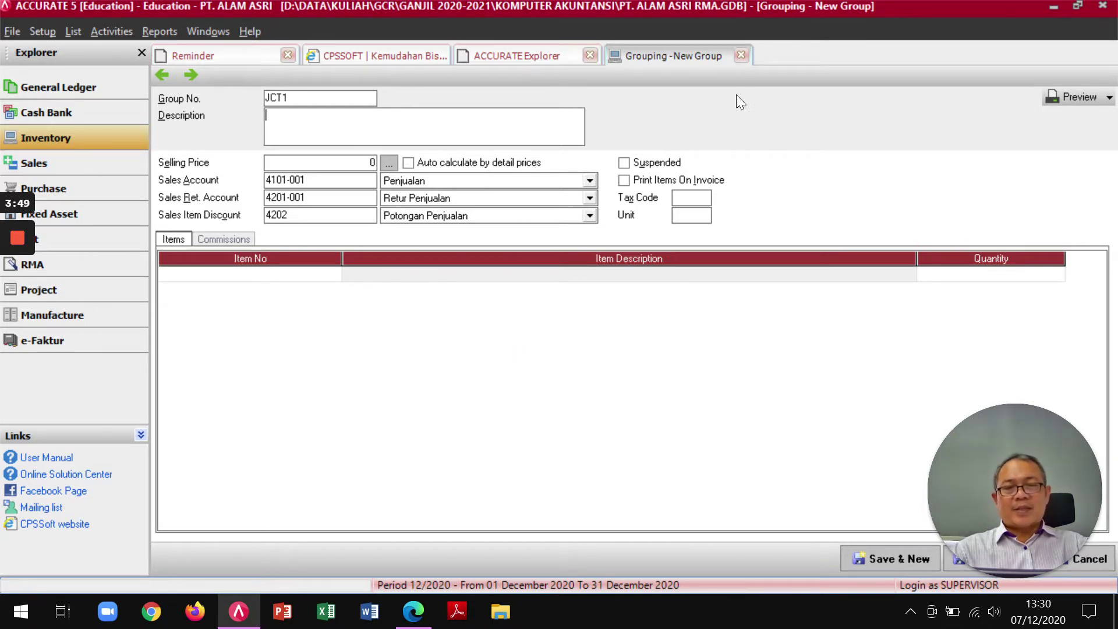
click(745, 51)
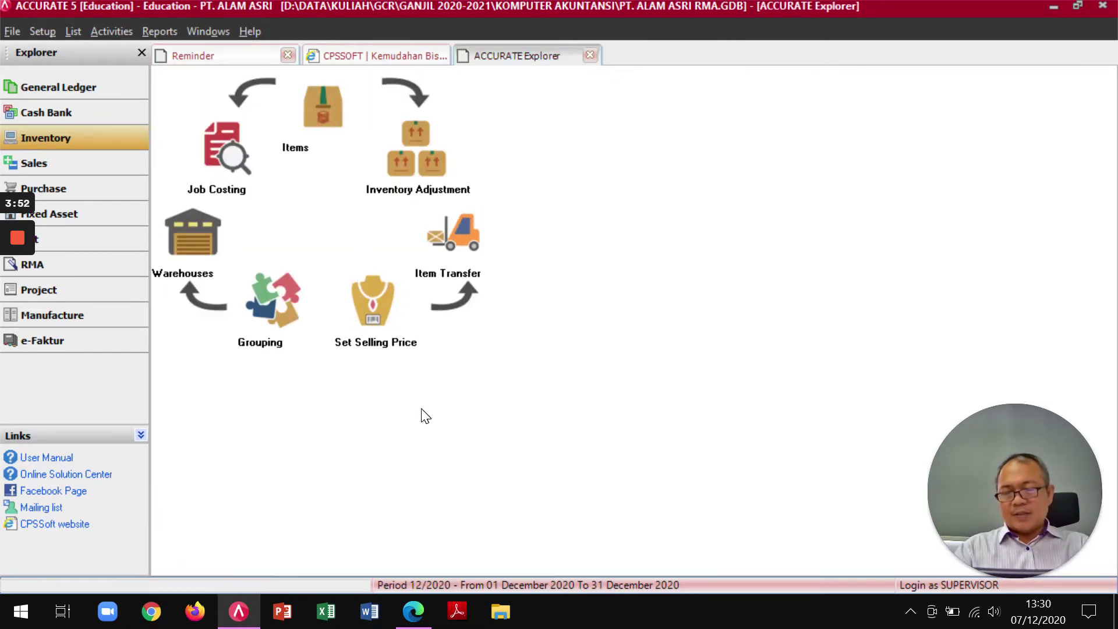
Read the 25 Januari 2020 inventory case in MODUL ACCURATE 2020.pdf, then view ACCURATE's Sales module and return to Inventory
key(alt+Tab)
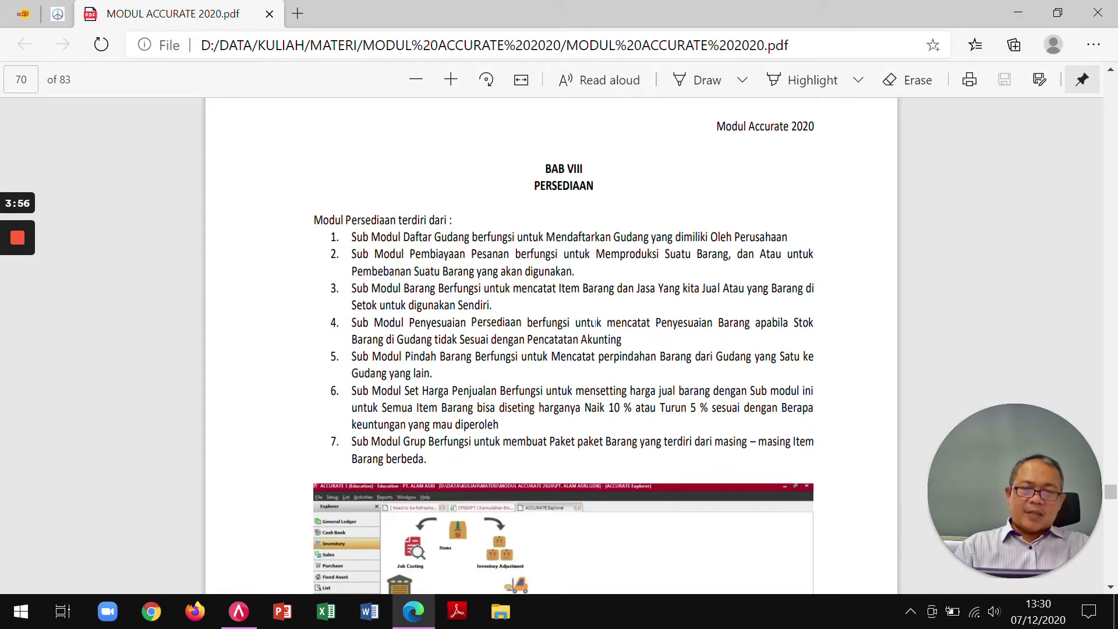
scroll(531, 288, down, 15)
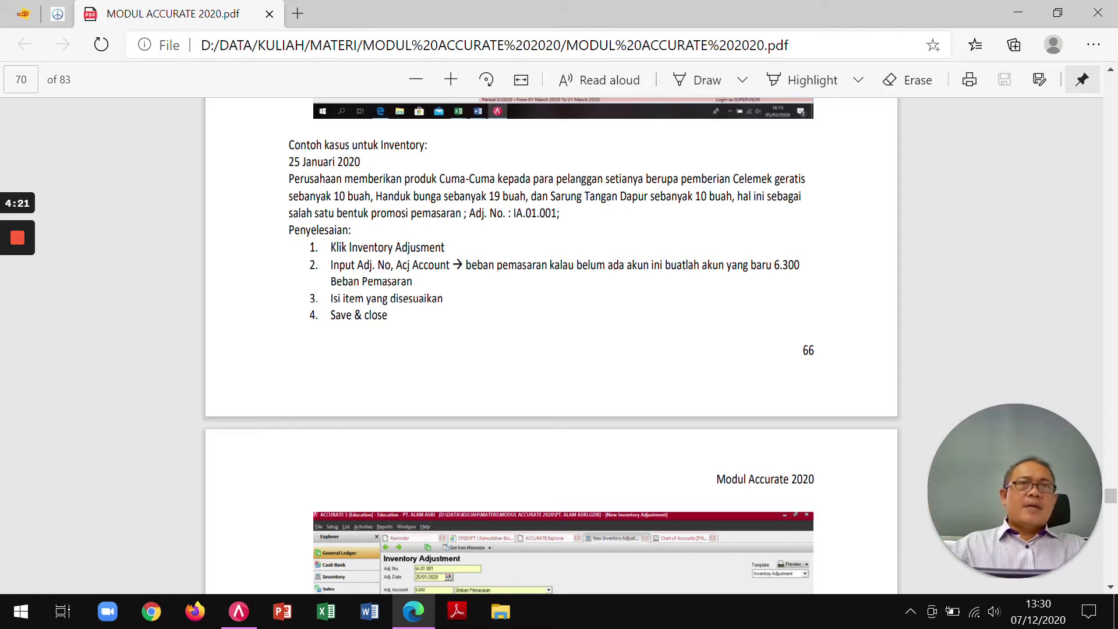
key(alt+Tab)
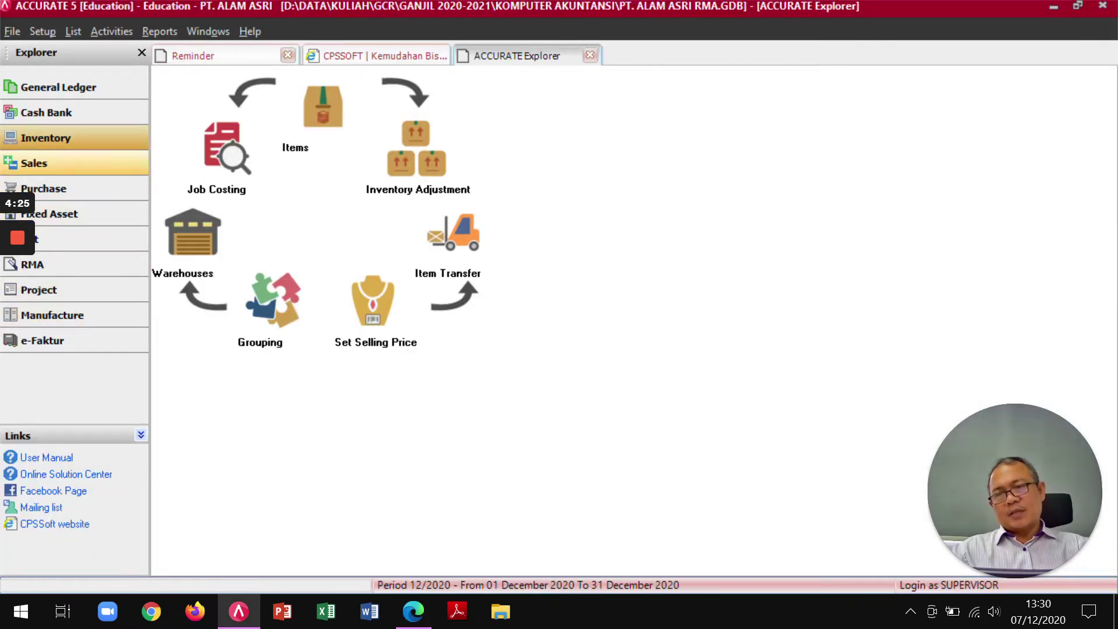
click(52, 163)
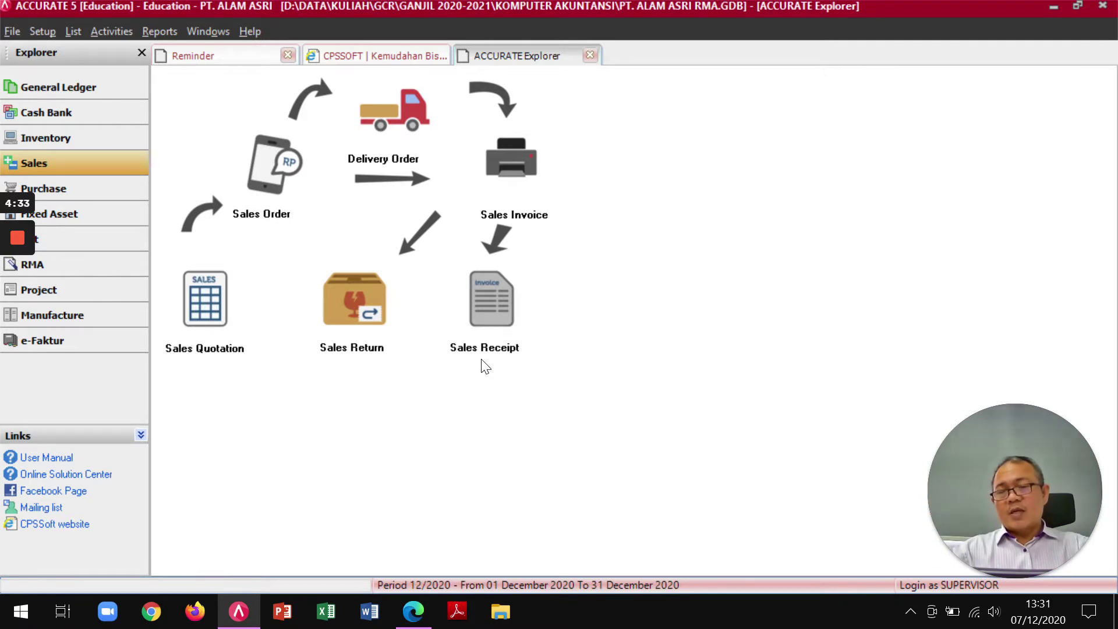
click(45, 137)
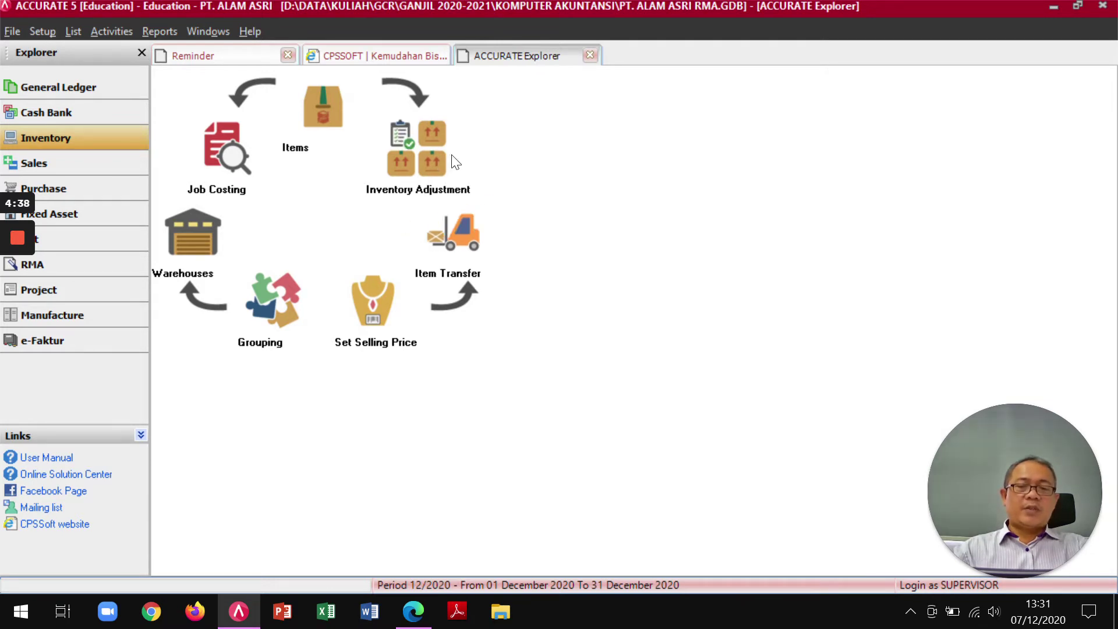
Start a new inventory adjustment and set its adjustment number to IA.01.001, following the case in the PDF
click(424, 167)
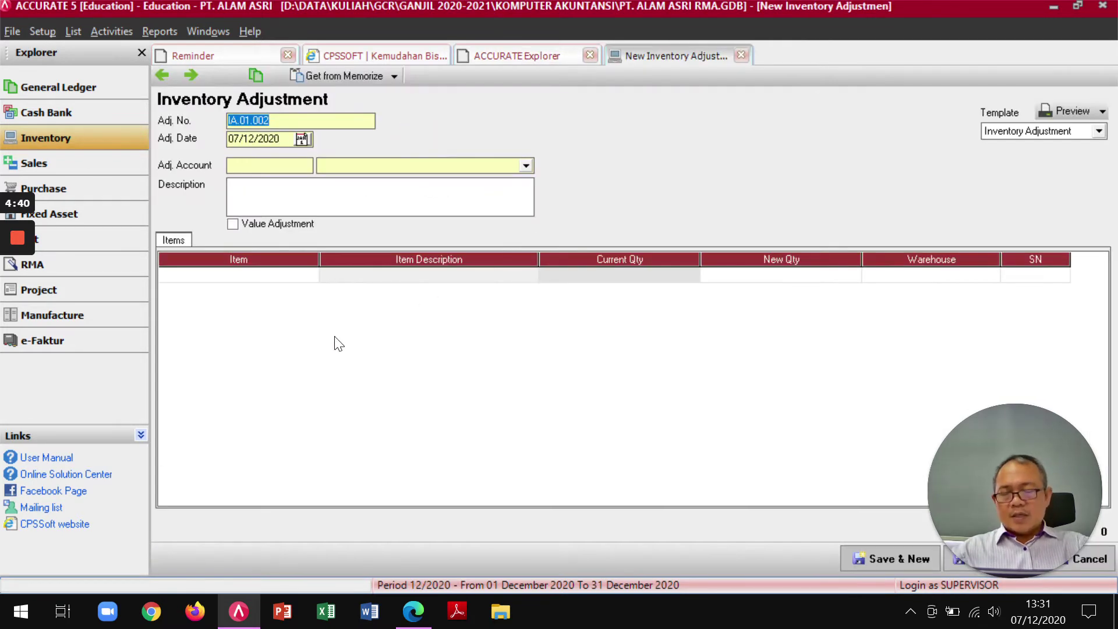
key(alt+Tab)
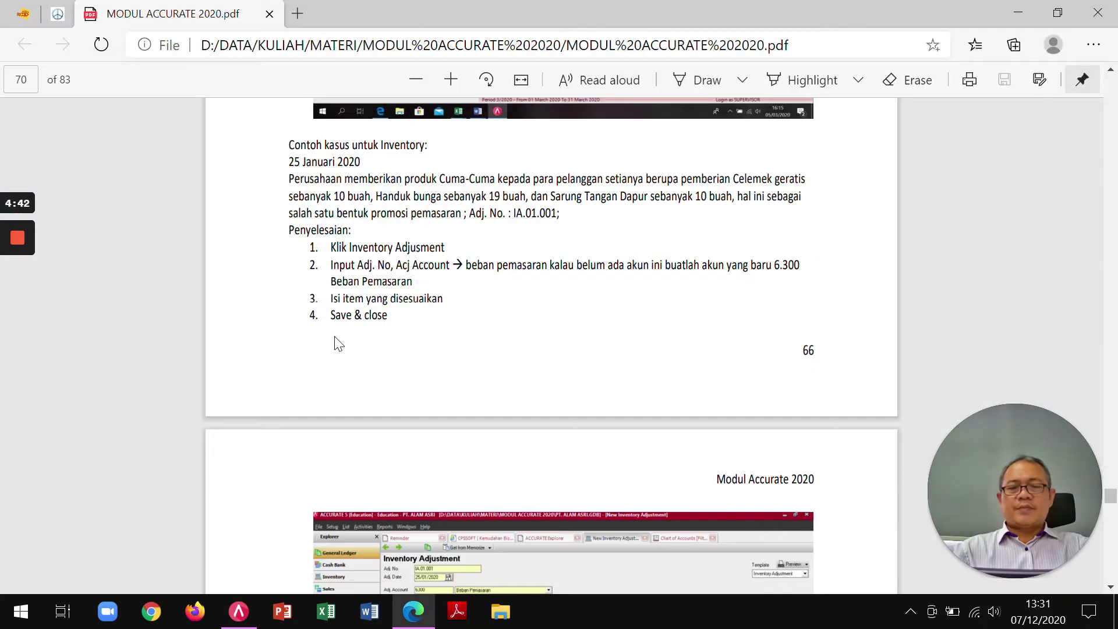
key(alt+Tab)
key(alt+Tab)
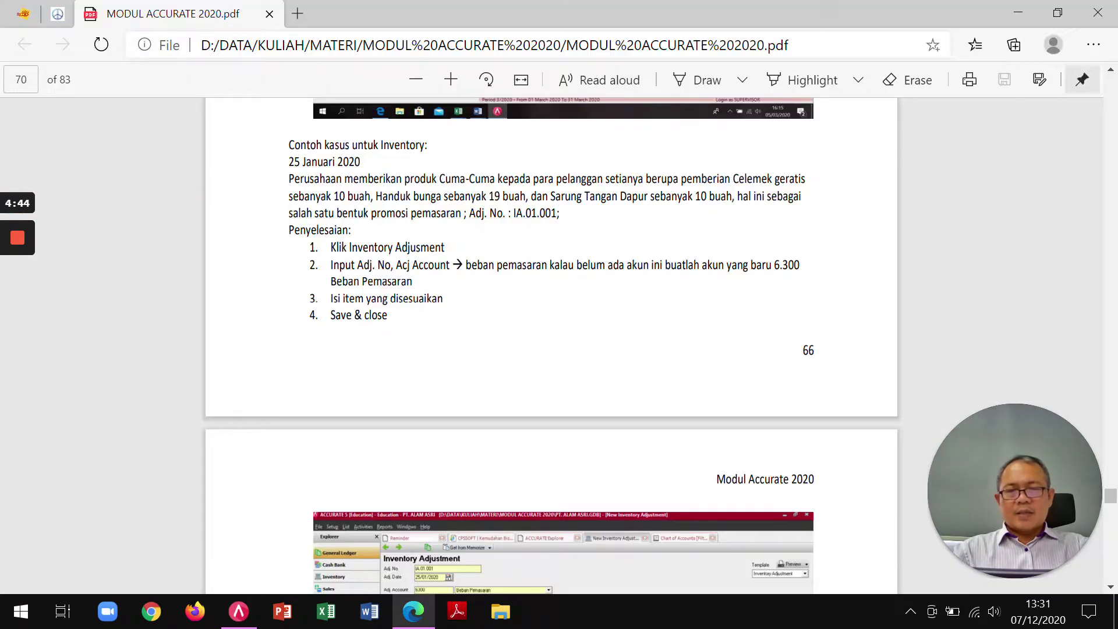
key(alt+Tab)
click(291, 121)
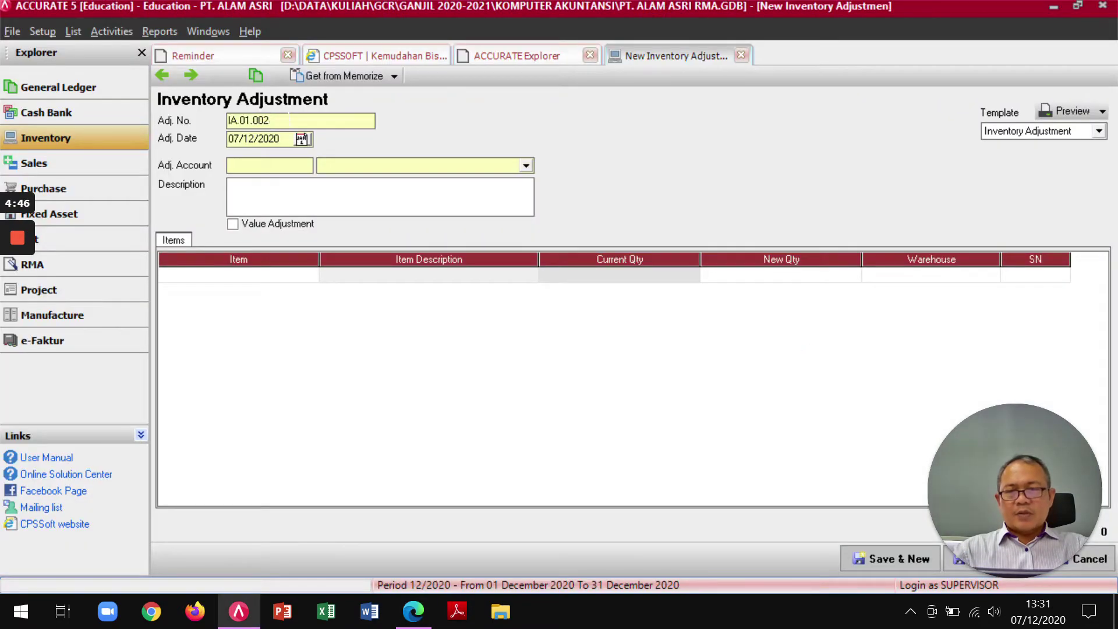
key(BackSpace)
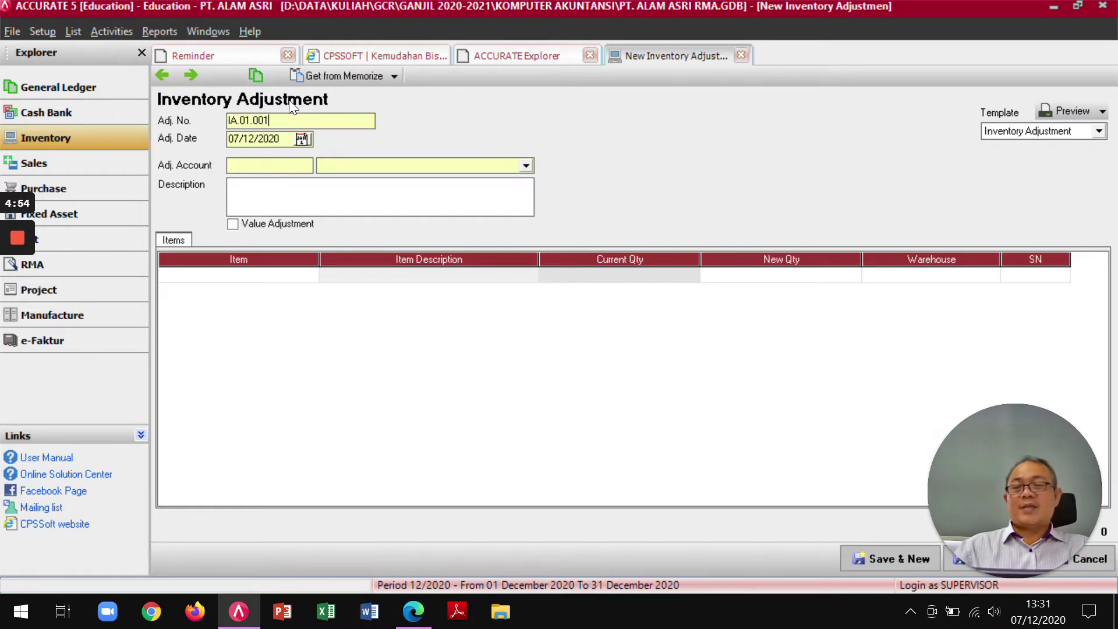
Set the inventory adjustment's date to 25/01/2020
click(303, 139)
click(257, 158)
click(260, 176)
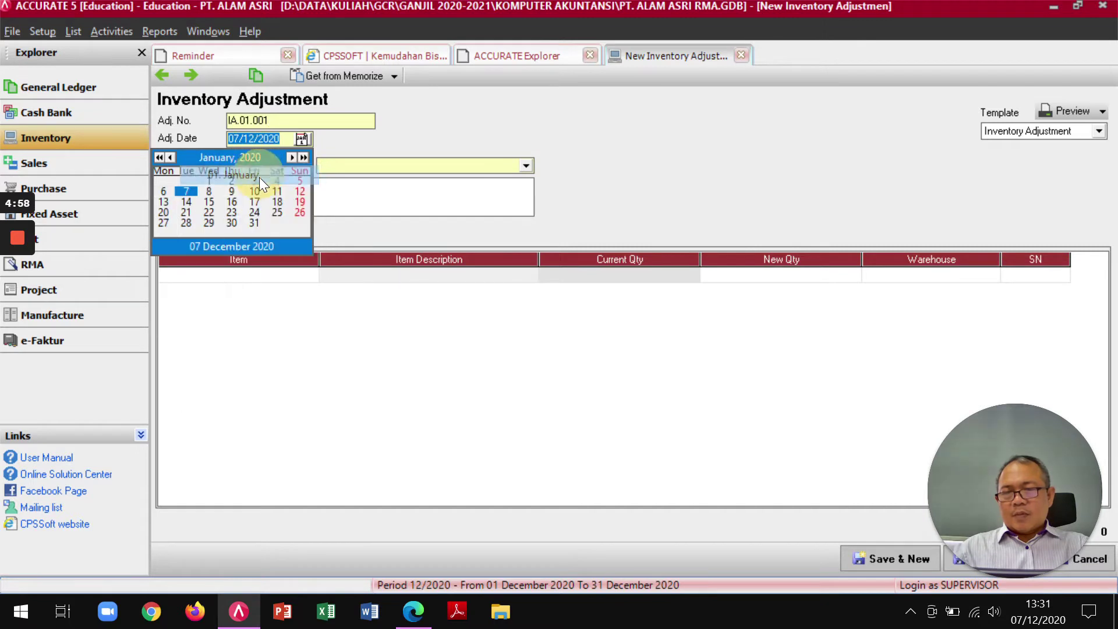
click(278, 213)
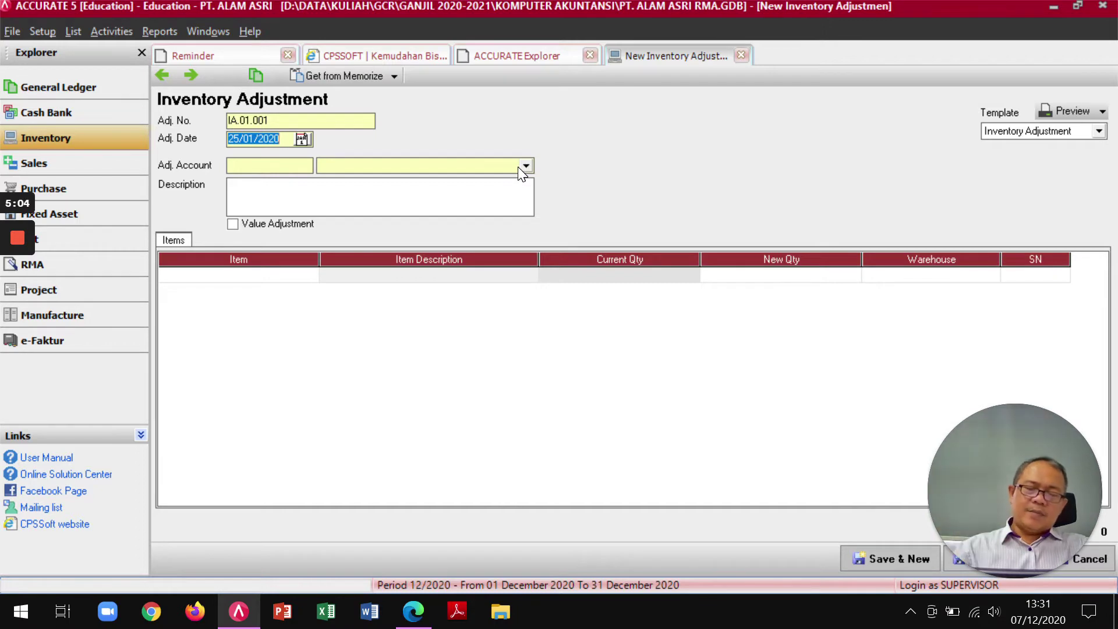
Check the required adjustment account in the PDF case and start creating a new GL account from the Adj. Account field
key(alt+Tab)
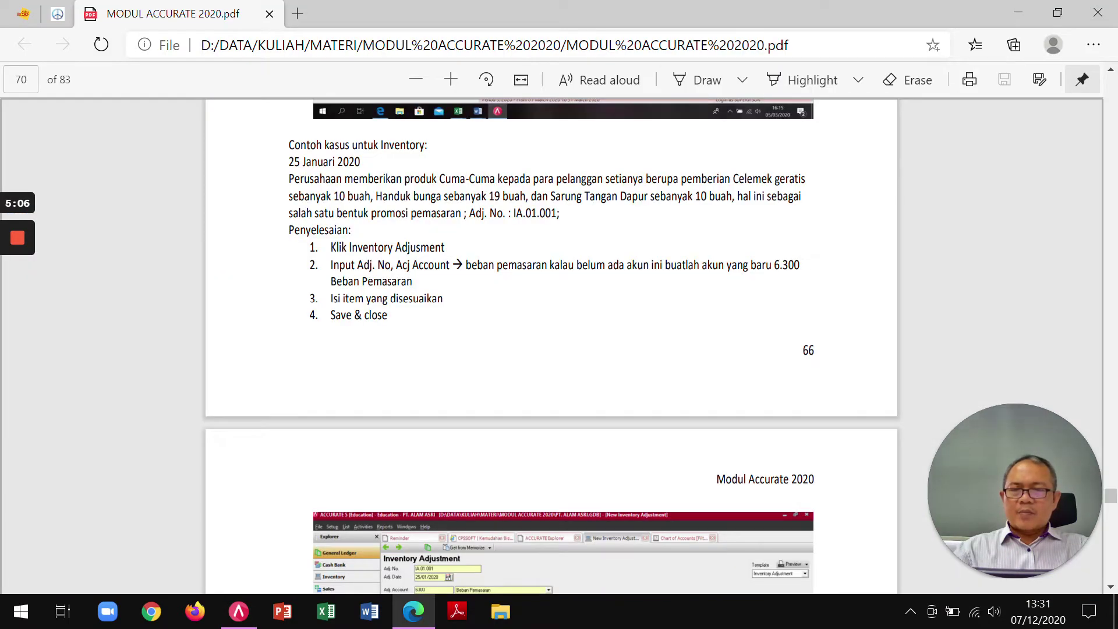
key(alt+Tab)
key(alt+Tab)
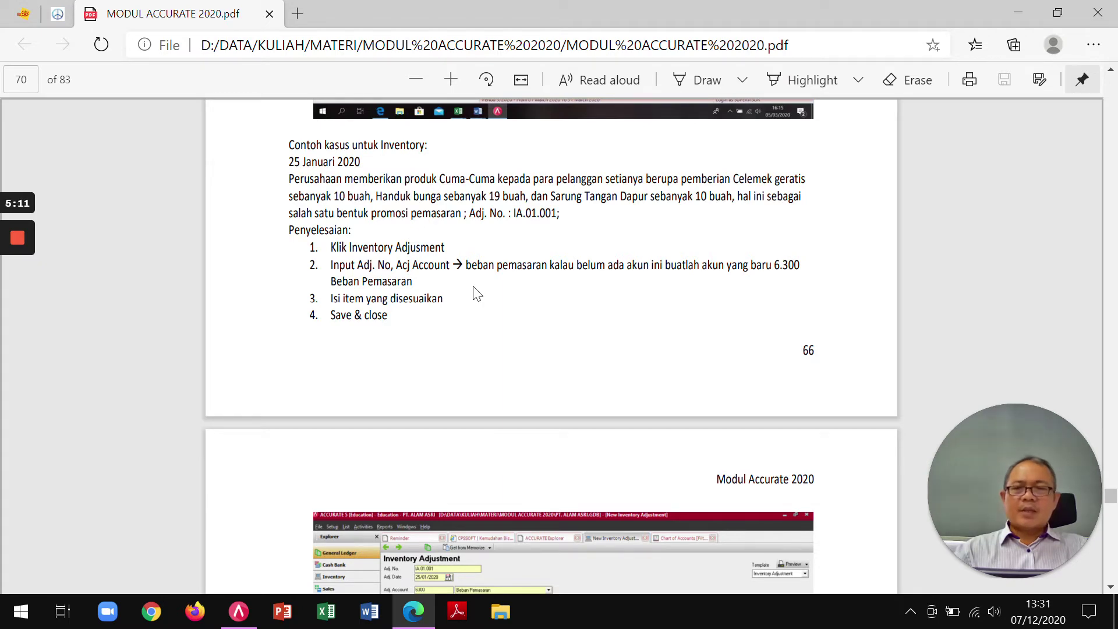
key(alt+Tab)
click(527, 166)
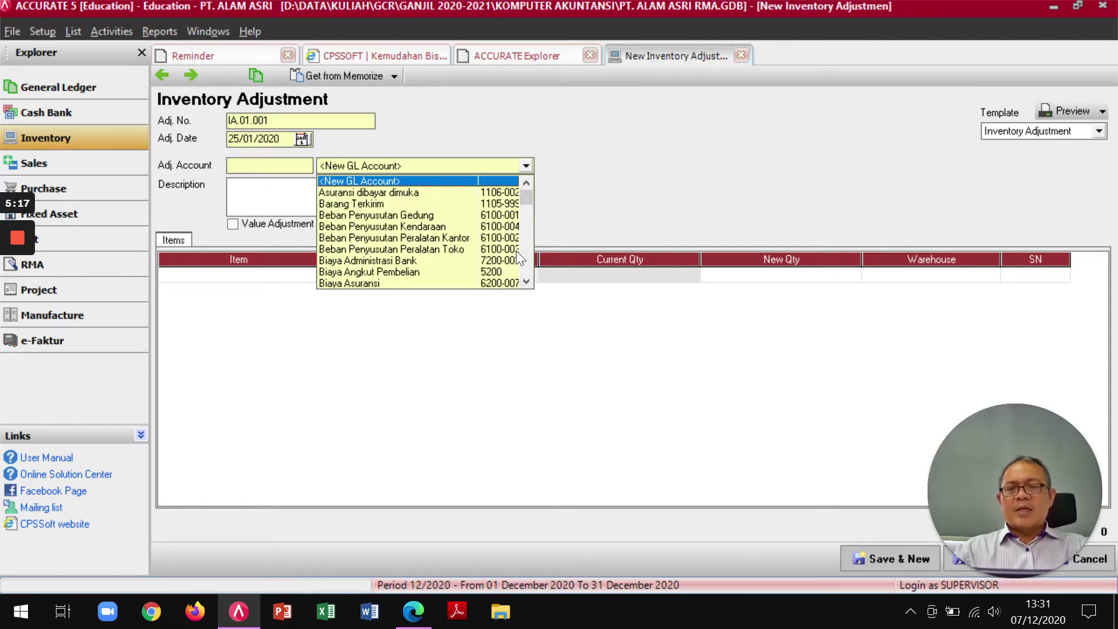
click(401, 184)
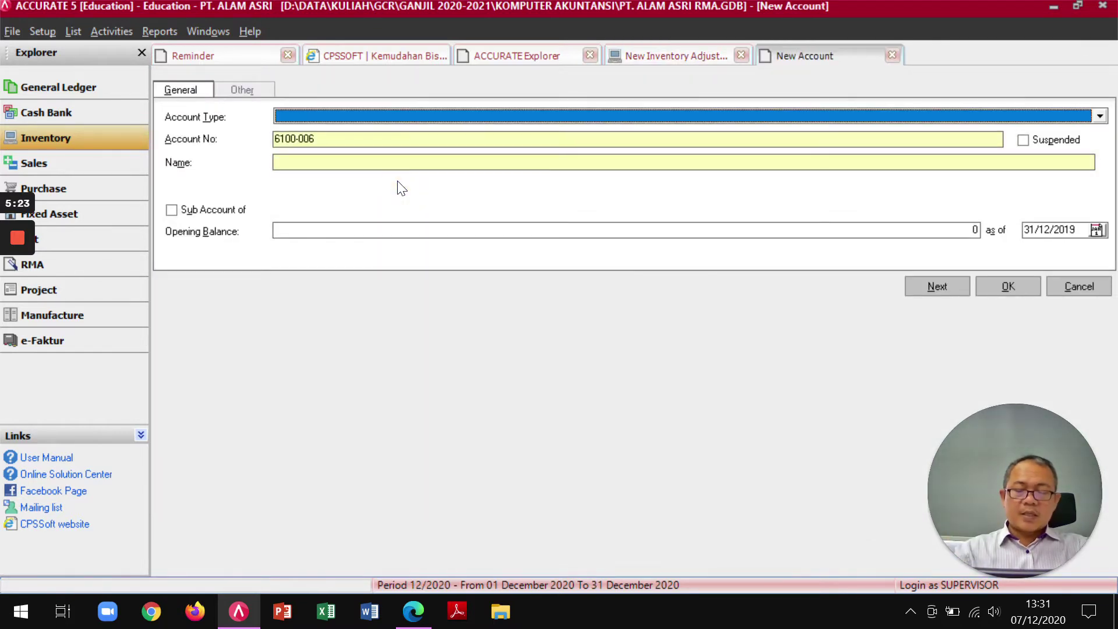
Check the example adjustment's account in MODUL ACCURATE 2020.pdf and set the new account's number to 6300 in ACCURATE
key(alt+Tab)
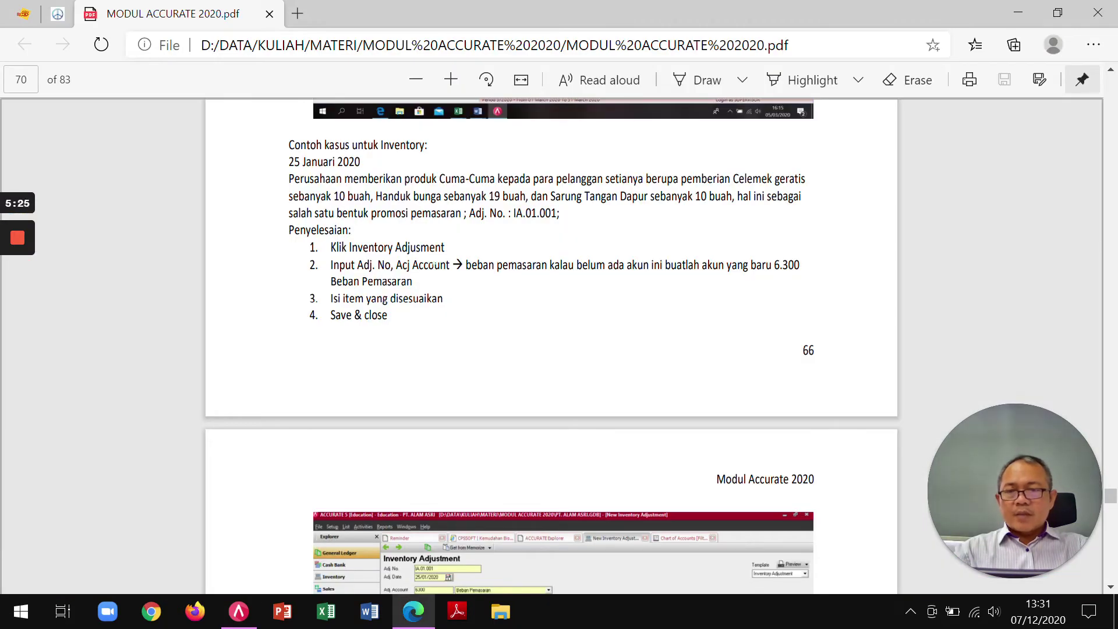
scroll(457, 407, down, 3)
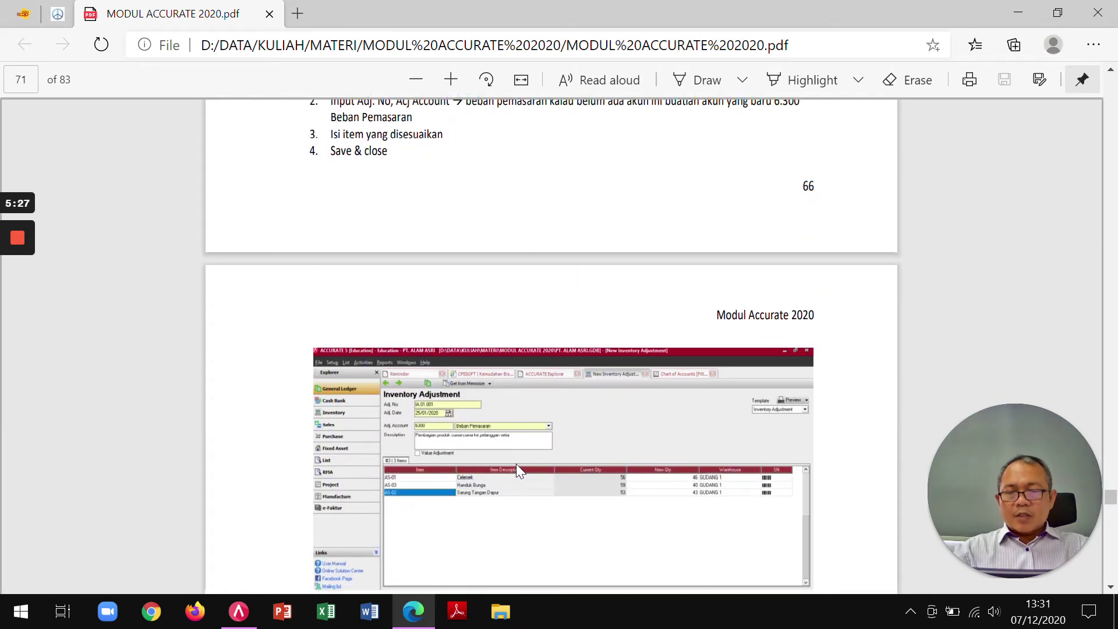
scroll(516, 463, down, 3)
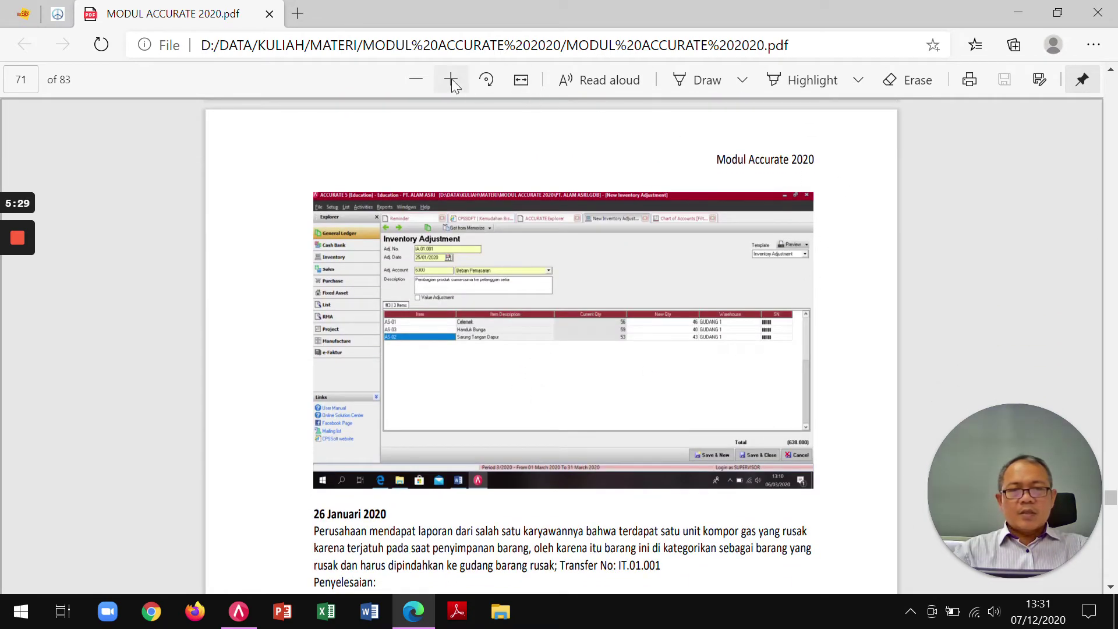
click(452, 80)
click(451, 80)
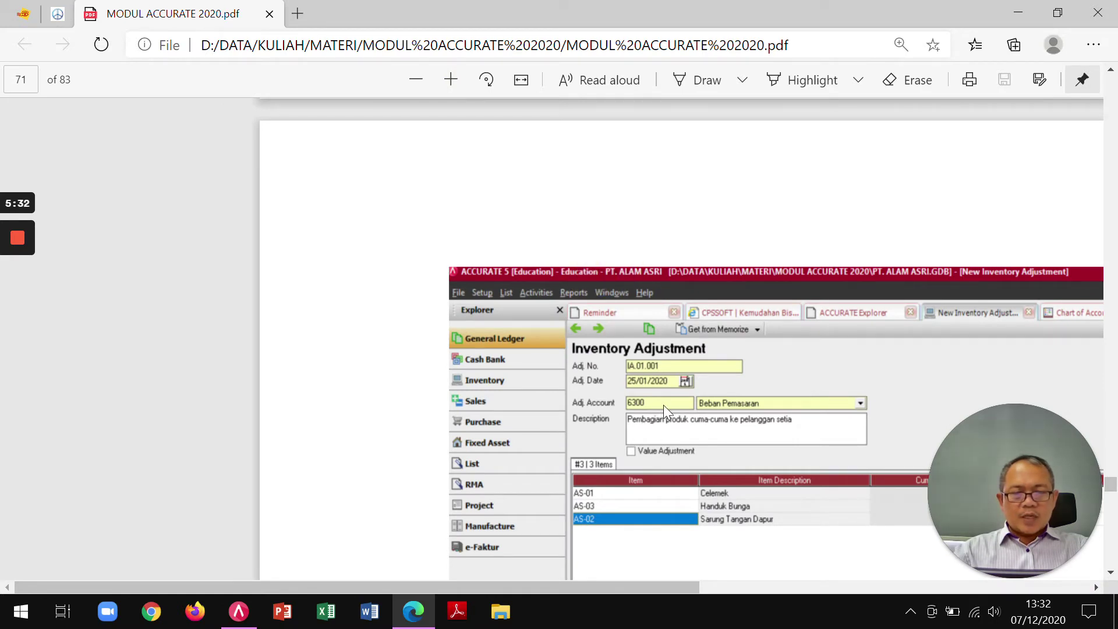
key(alt+Tab)
click(226, 139)
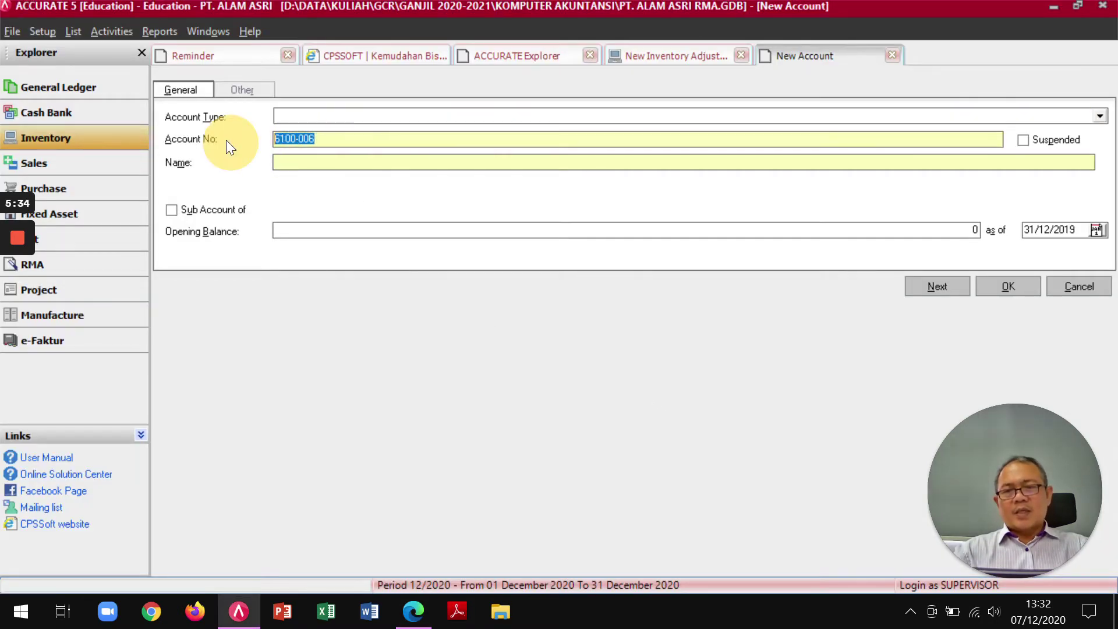
text(6300)
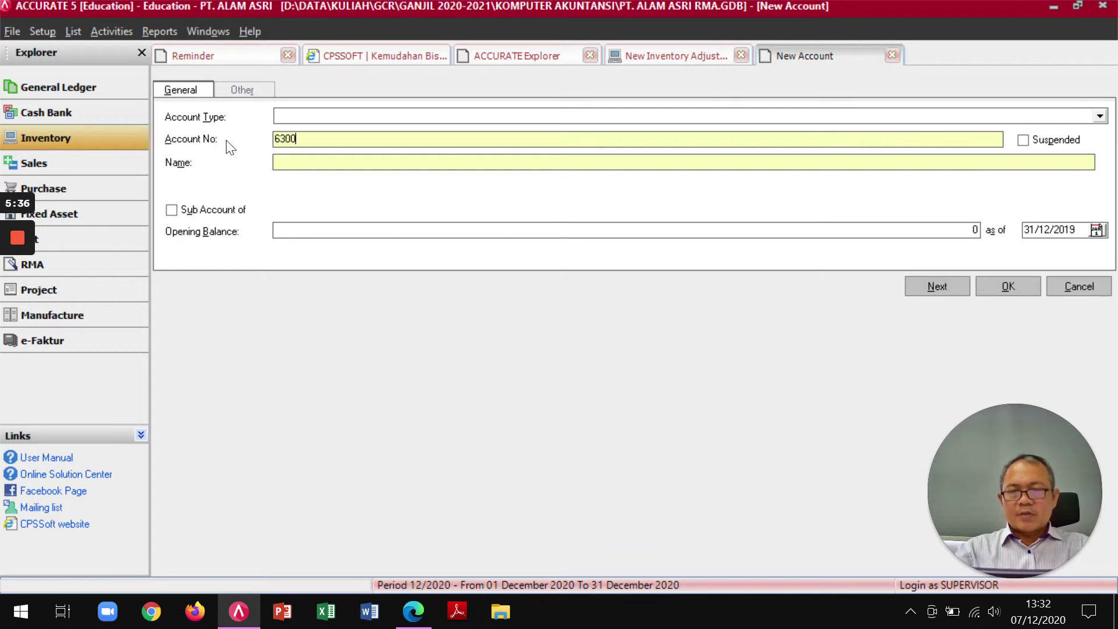
Set the new account's type to Expense
click(1099, 116)
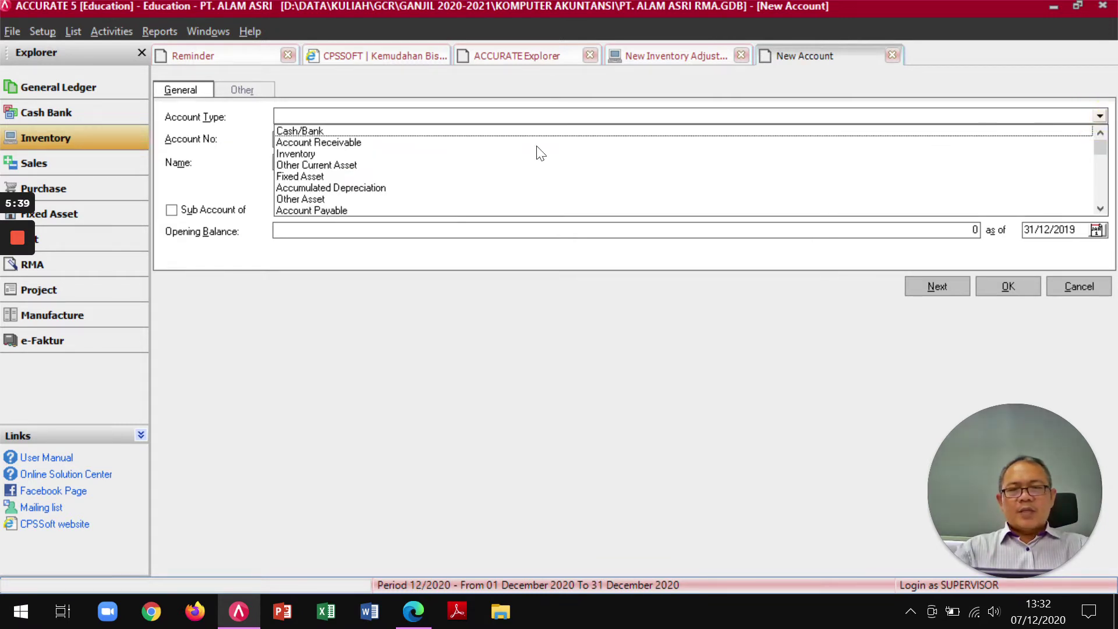
click(1100, 210)
click(1099, 209)
click(1099, 210)
click(1099, 209)
click(1099, 210)
click(1100, 210)
click(1100, 210)
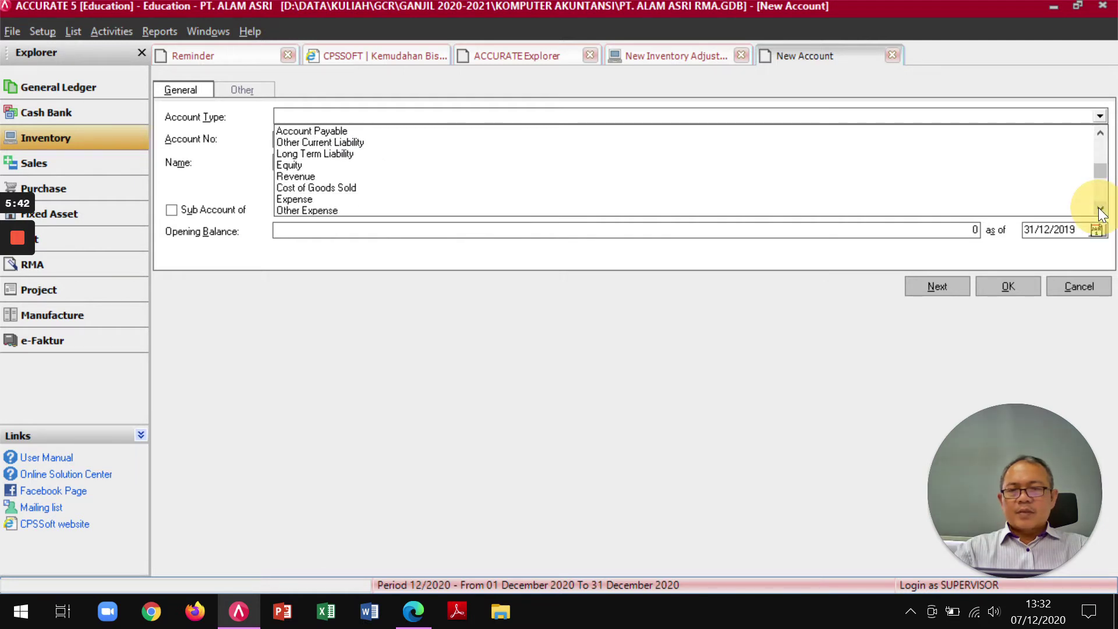
click(1098, 209)
click(288, 187)
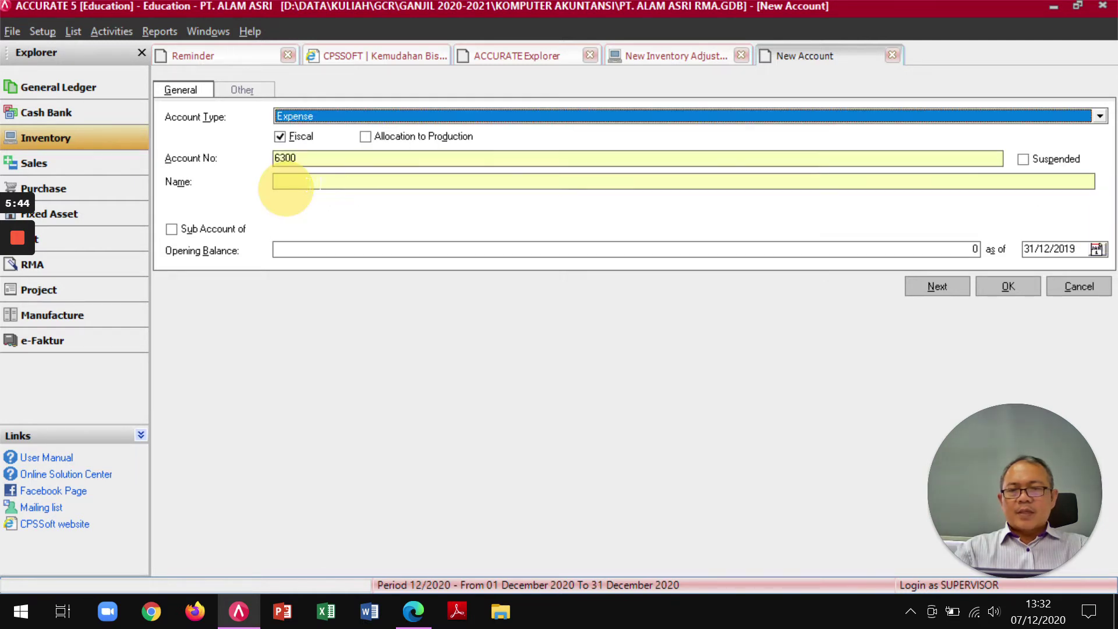
Name the new account Beban Marketing, save it and return to the inventory adjustment
text(B)
key(BackSpace)
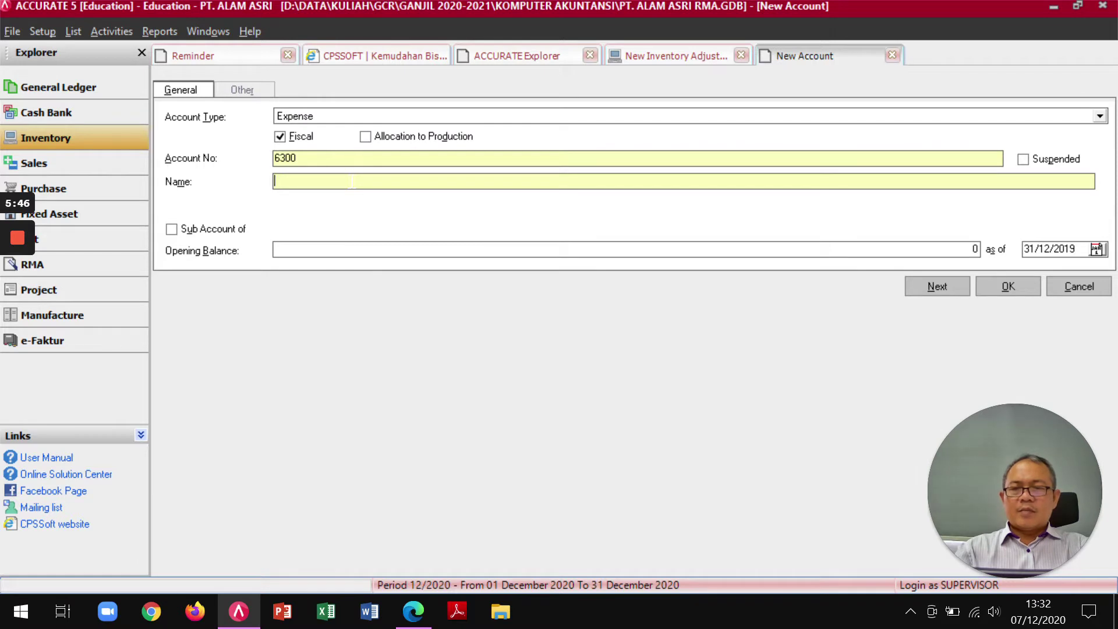
text(Beban M)
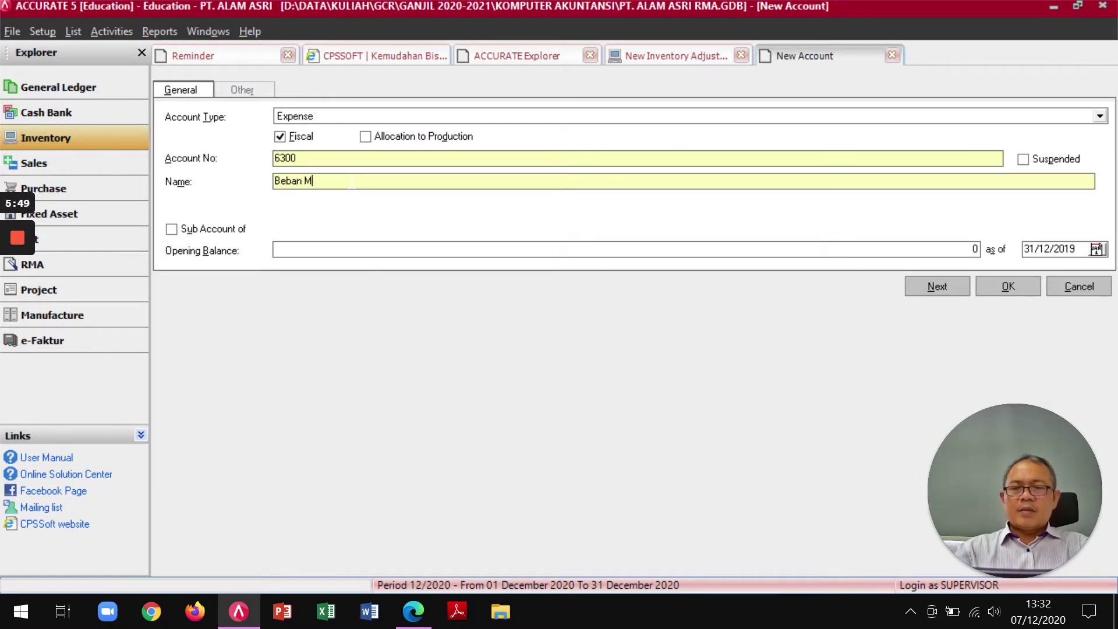
text(arketing)
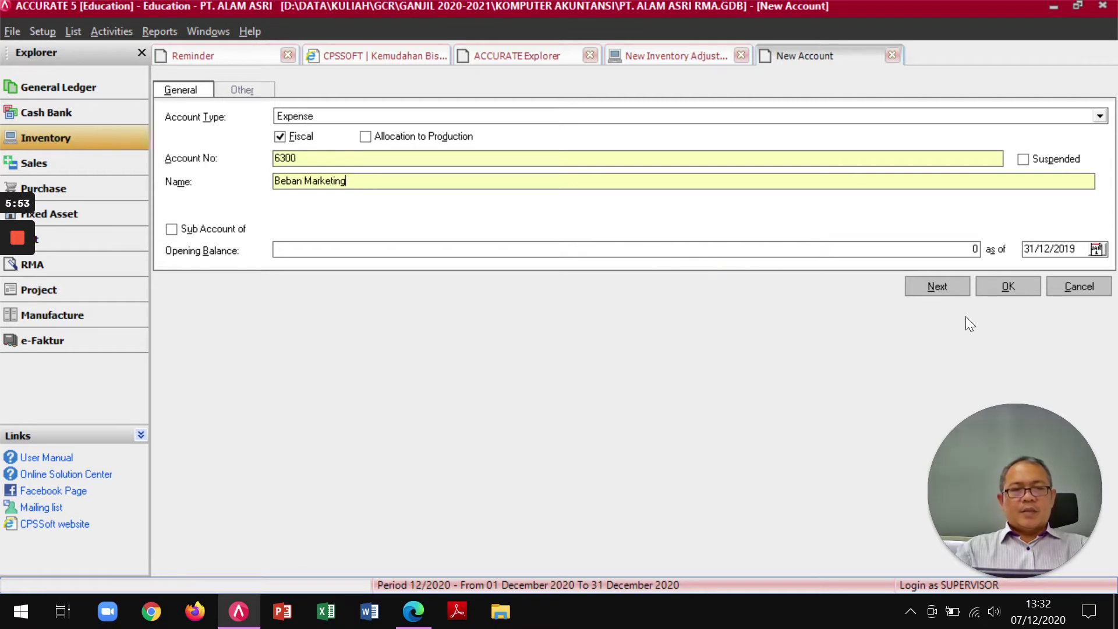
click(1014, 289)
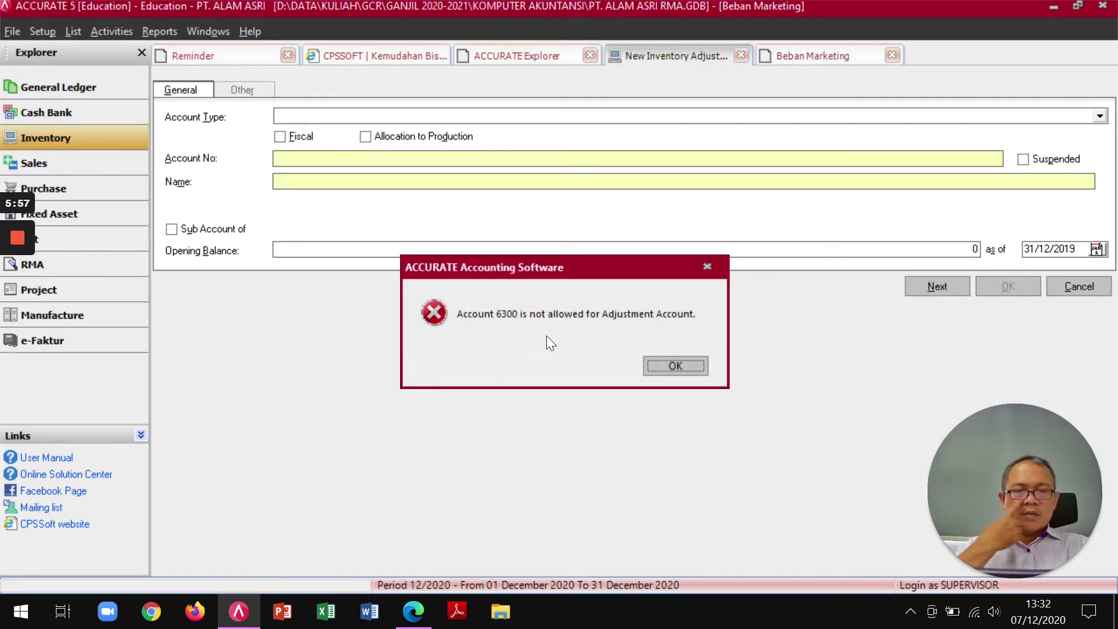
click(669, 364)
Choose Beban Marketing as the adjustment account and enter the description "perberian produk cuma cuma"
click(526, 165)
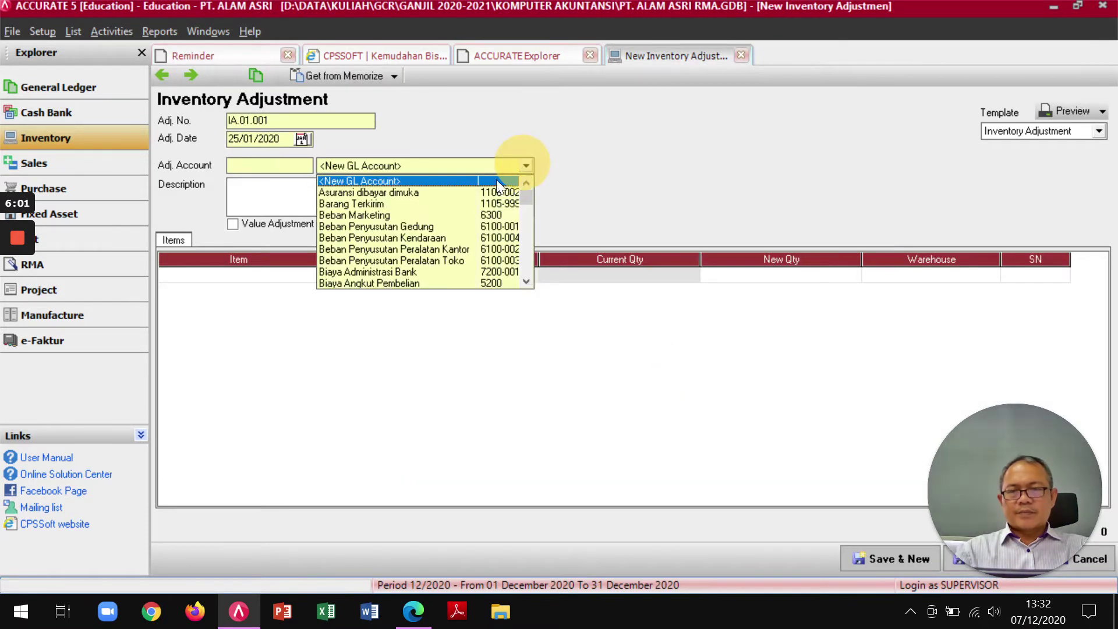
click(375, 214)
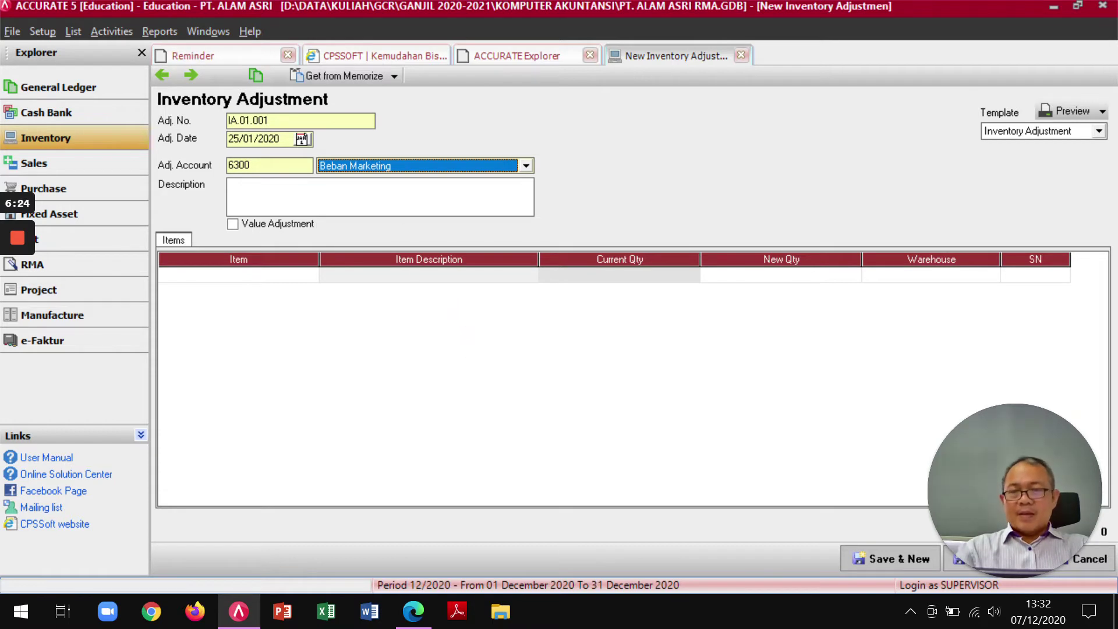
click(288, 192)
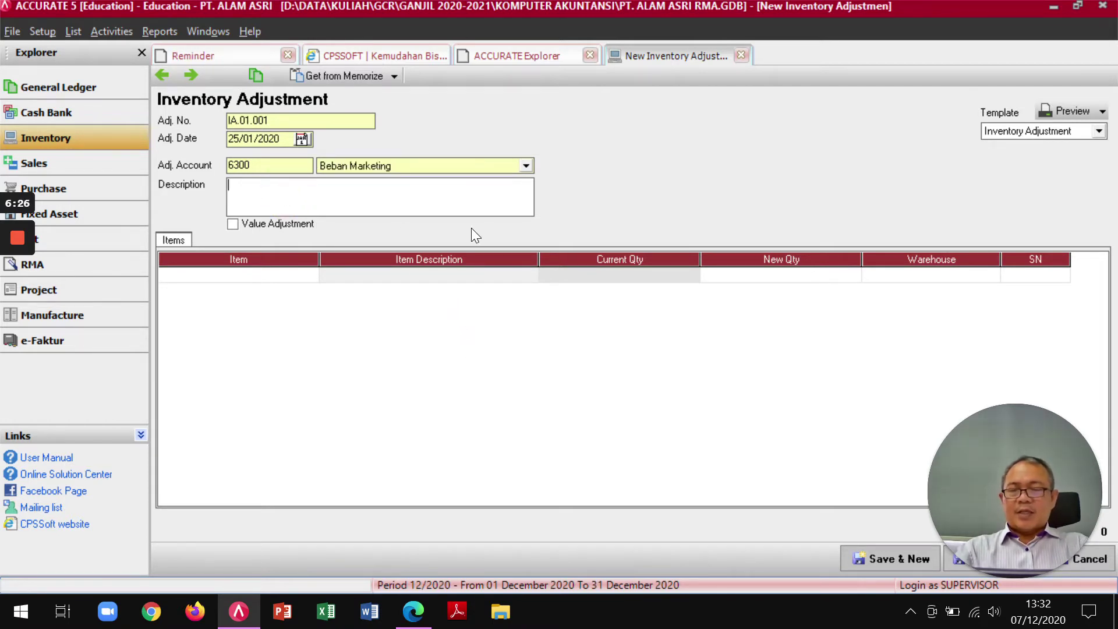
text(perberian )
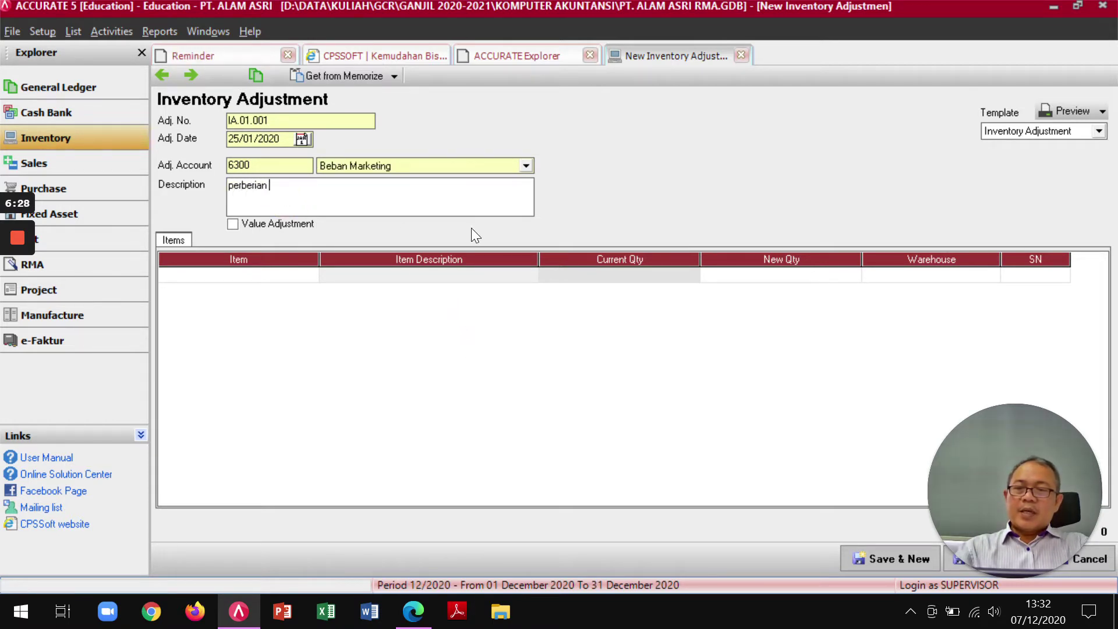
text(produk cuma )
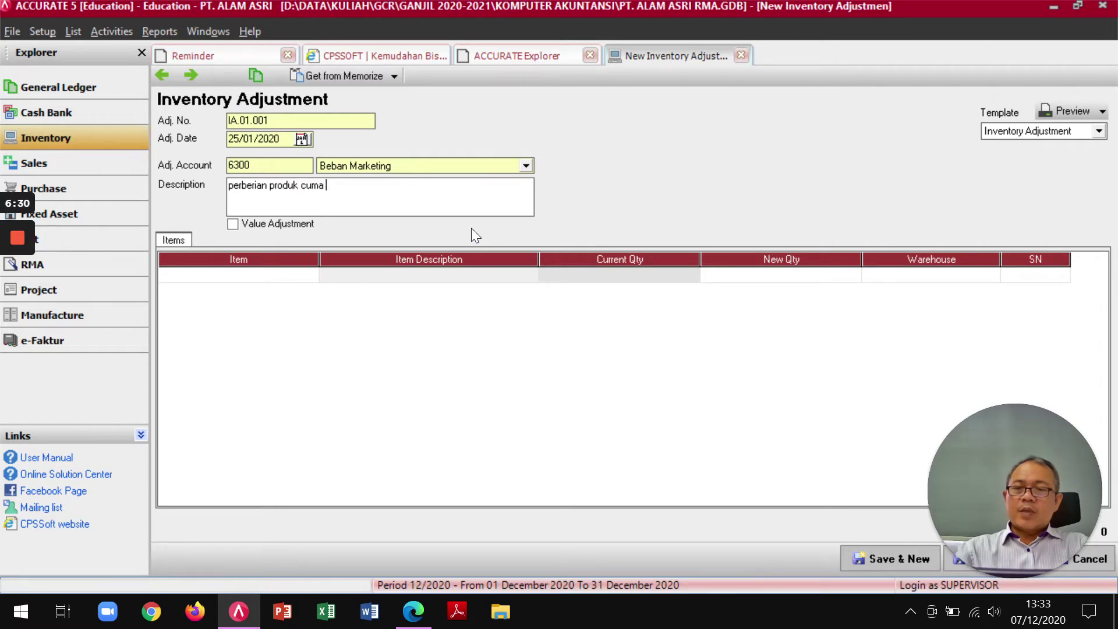
text(cuma)
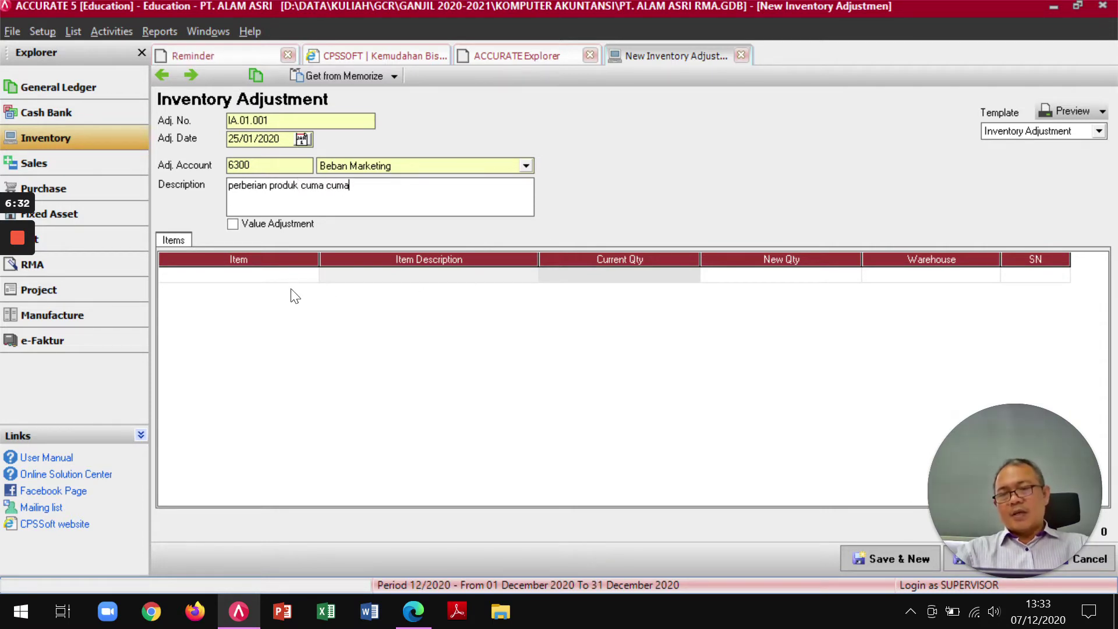
Check the promotional products in the PDF case and add item AS-01 Celemek to the first adjustment row
click(292, 275)
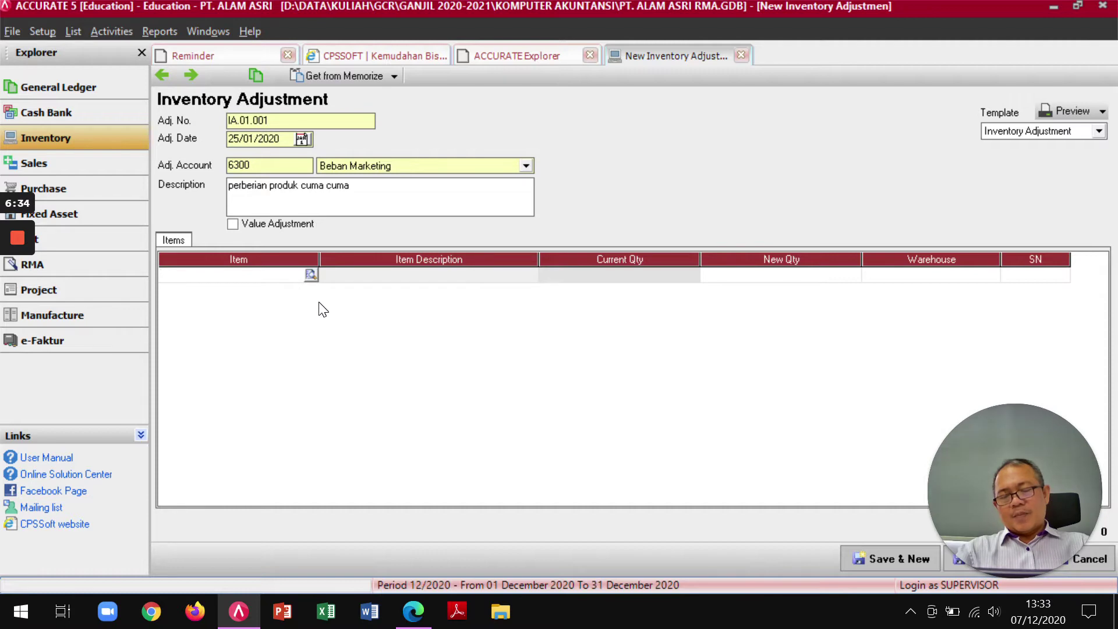
key(alt+Tab)
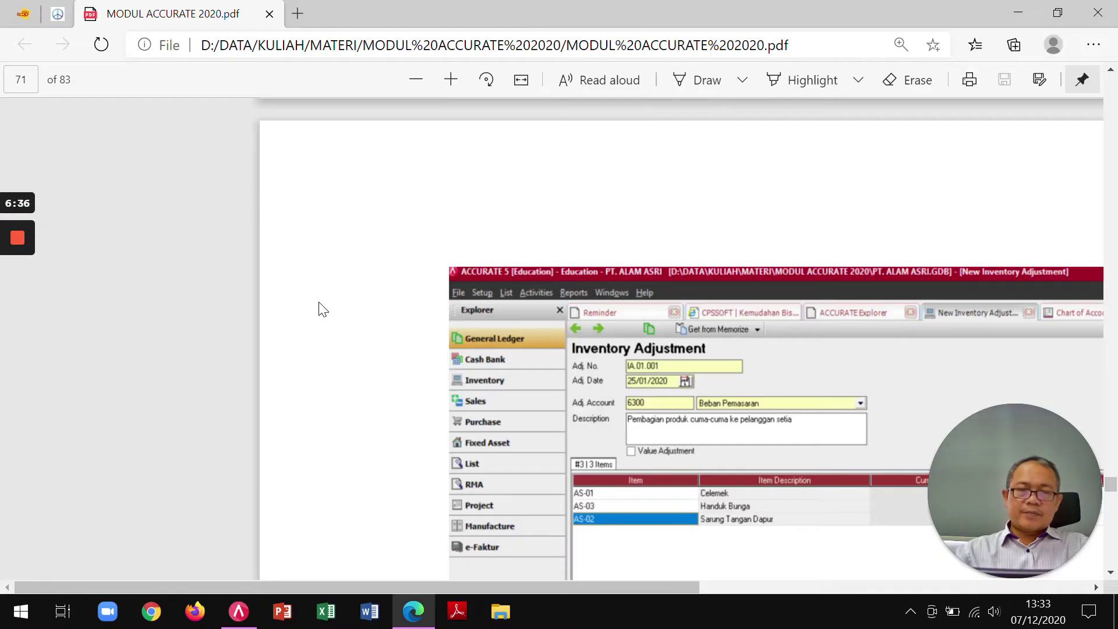
scroll(641, 309, up, 8)
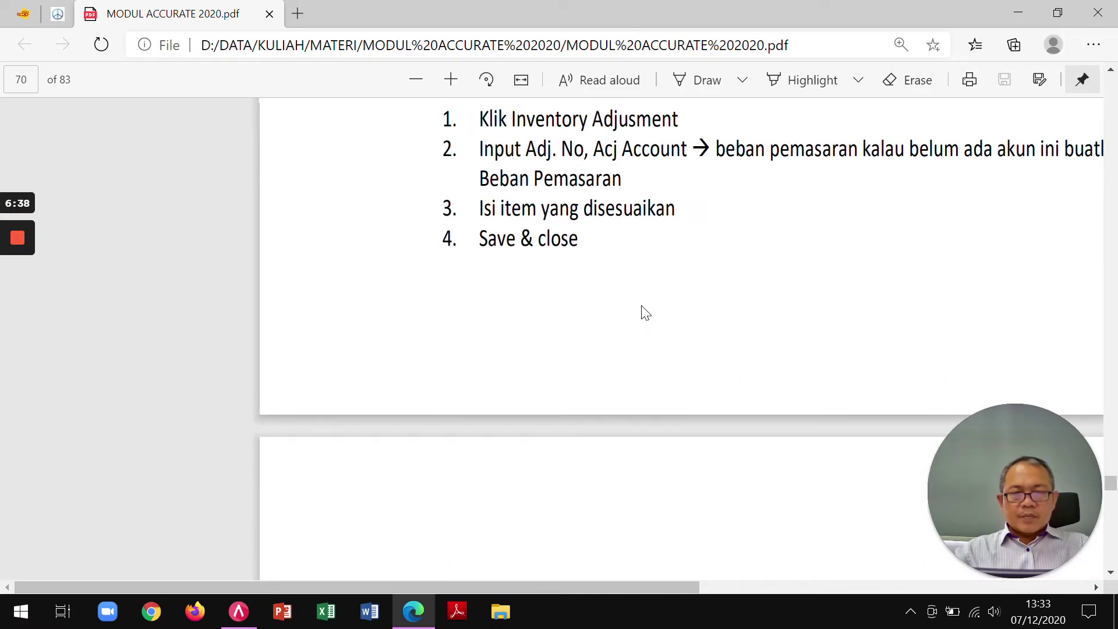
drag(506, 587, 699, 587)
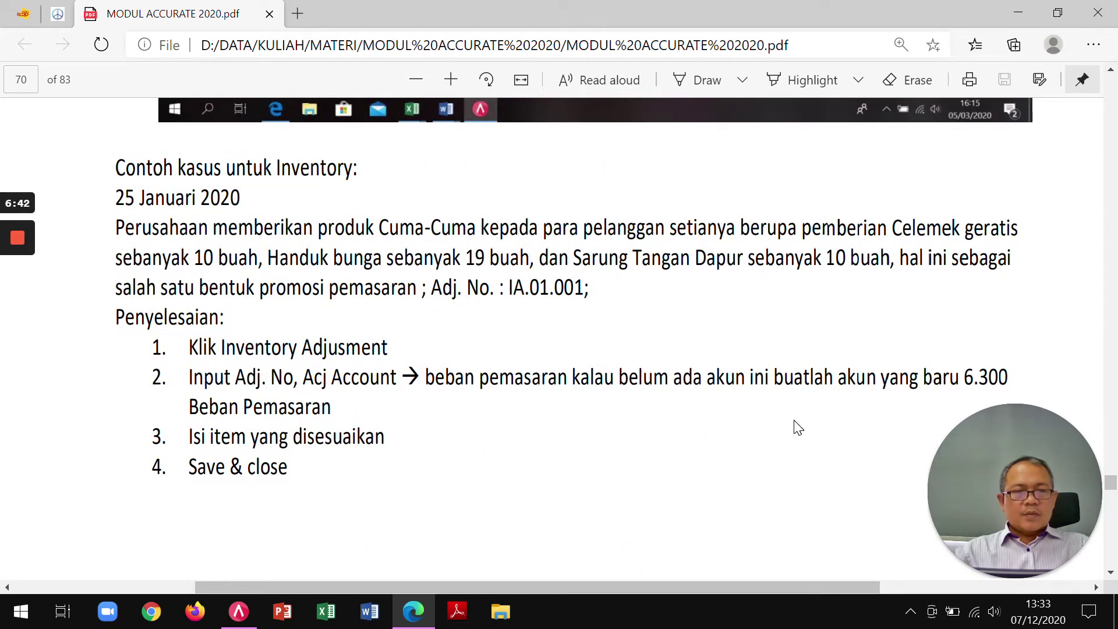
key(alt+Tab)
text(ce)
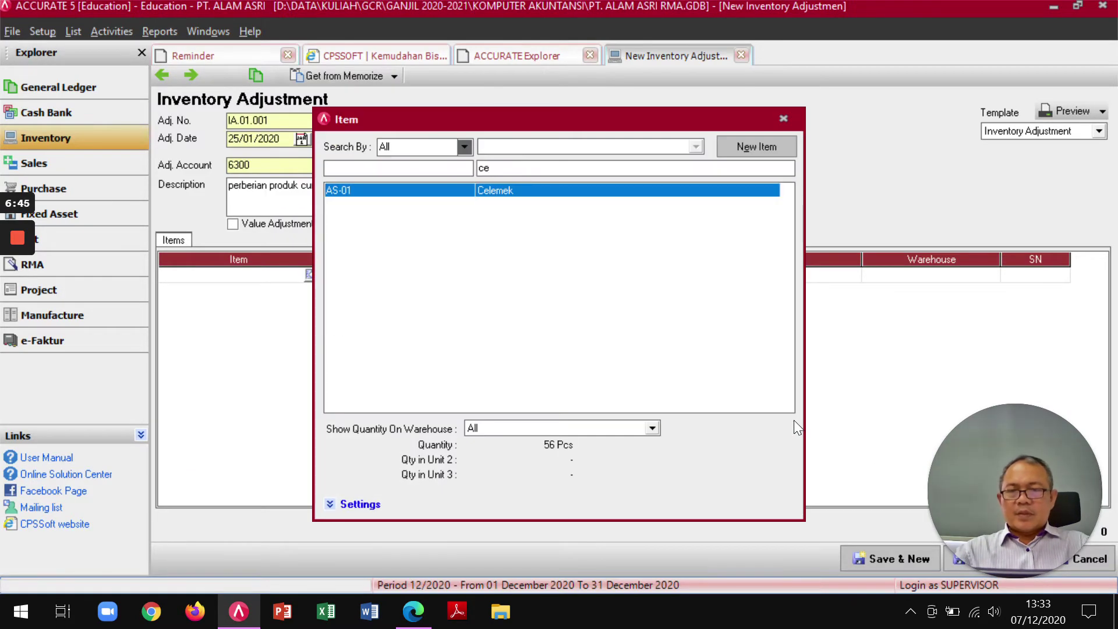
key(Return)
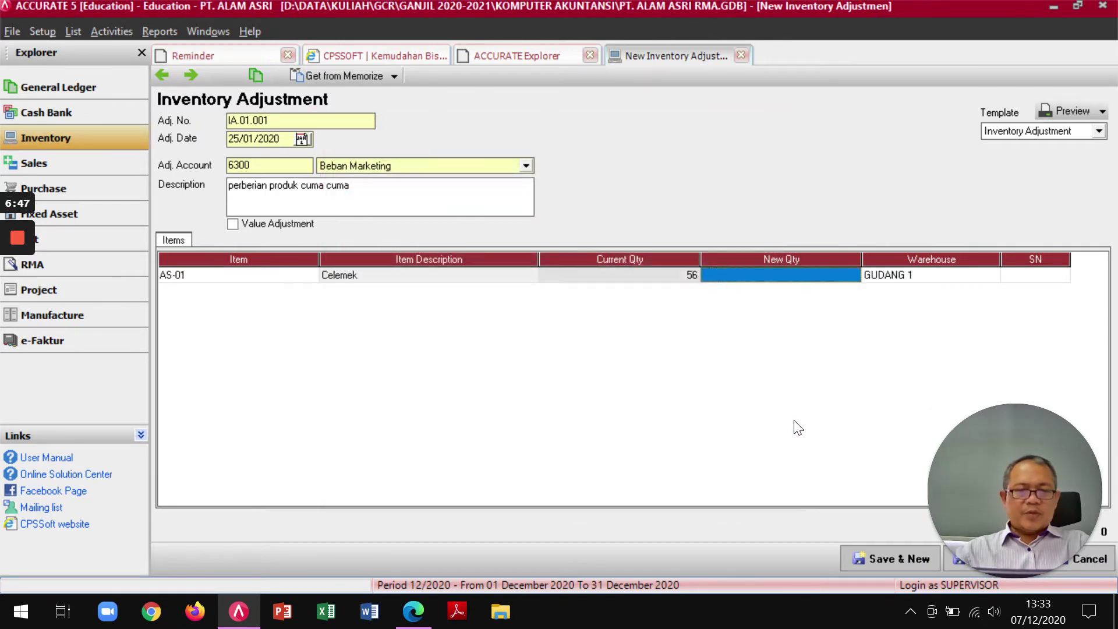
Recheck the Celemek giveaway quantity in the PDF and complete its row with a new quantity of 46
key(alt+Tab)
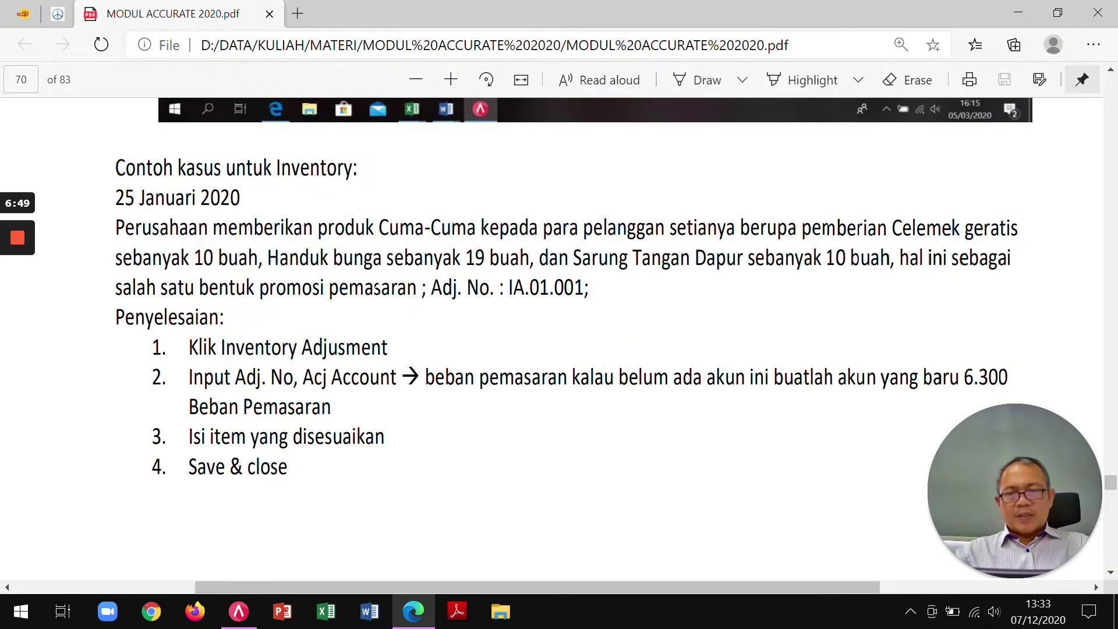
key(alt+Tab)
click(823, 280)
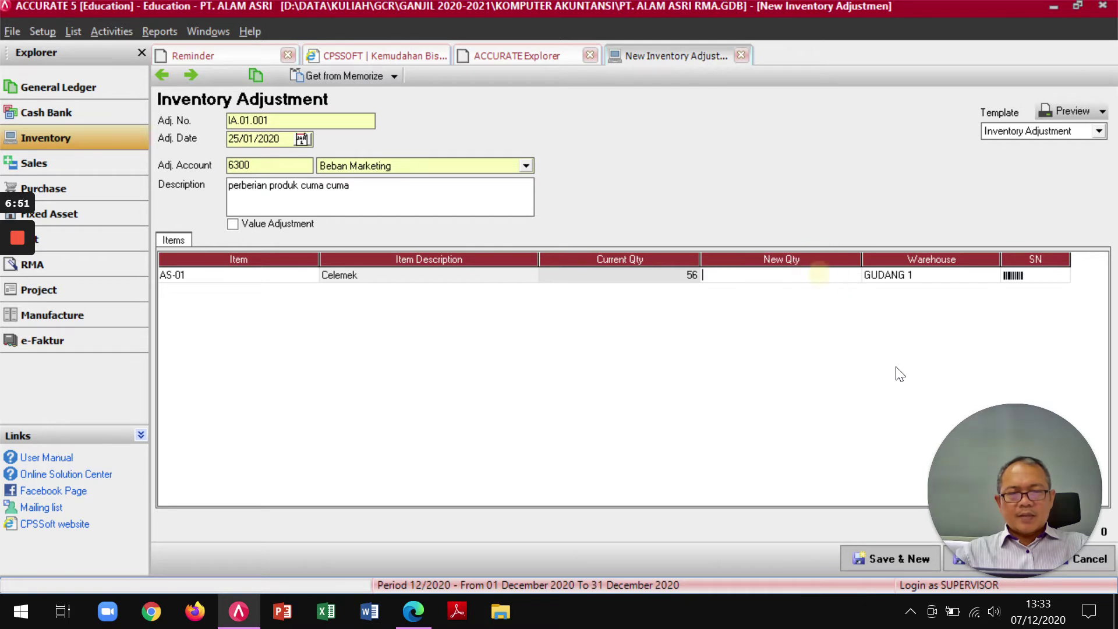
text(46)
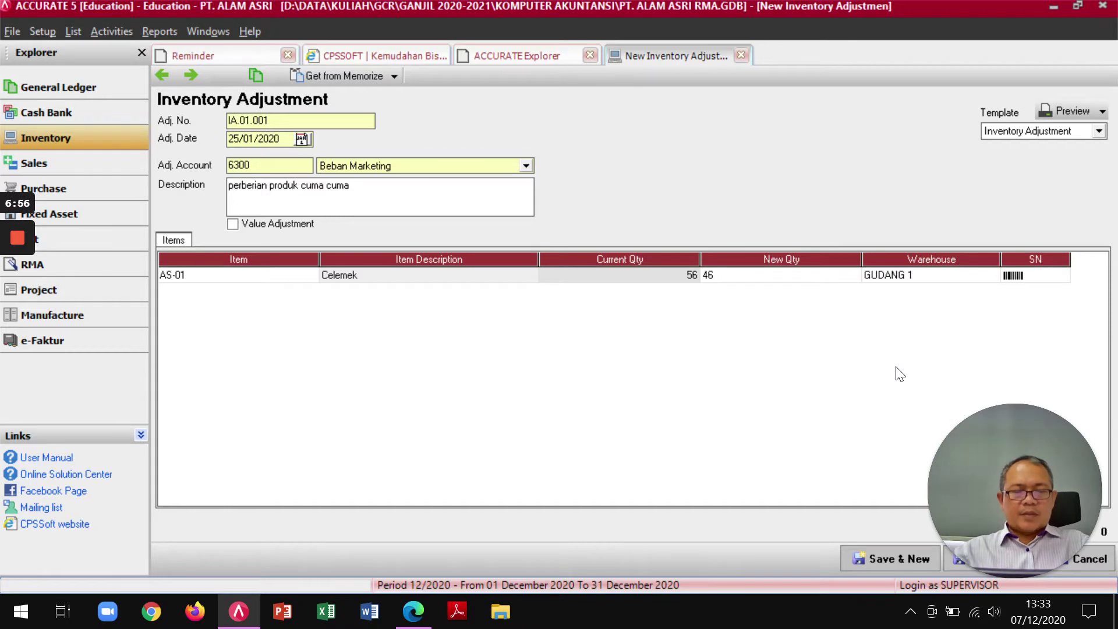
key(Return)
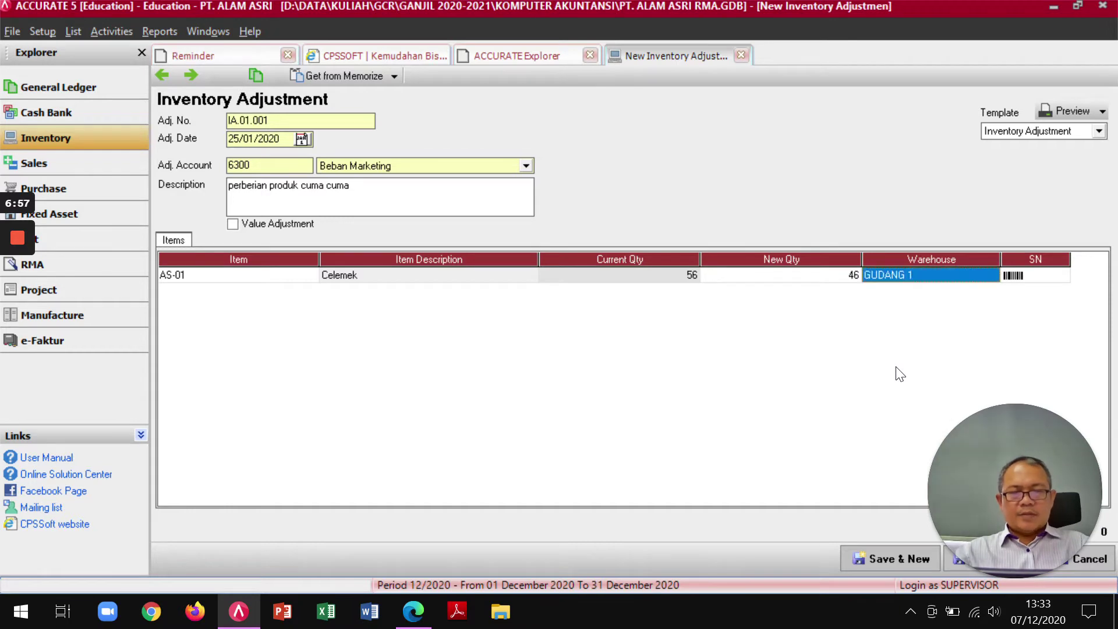
key(Return)
key(Return)
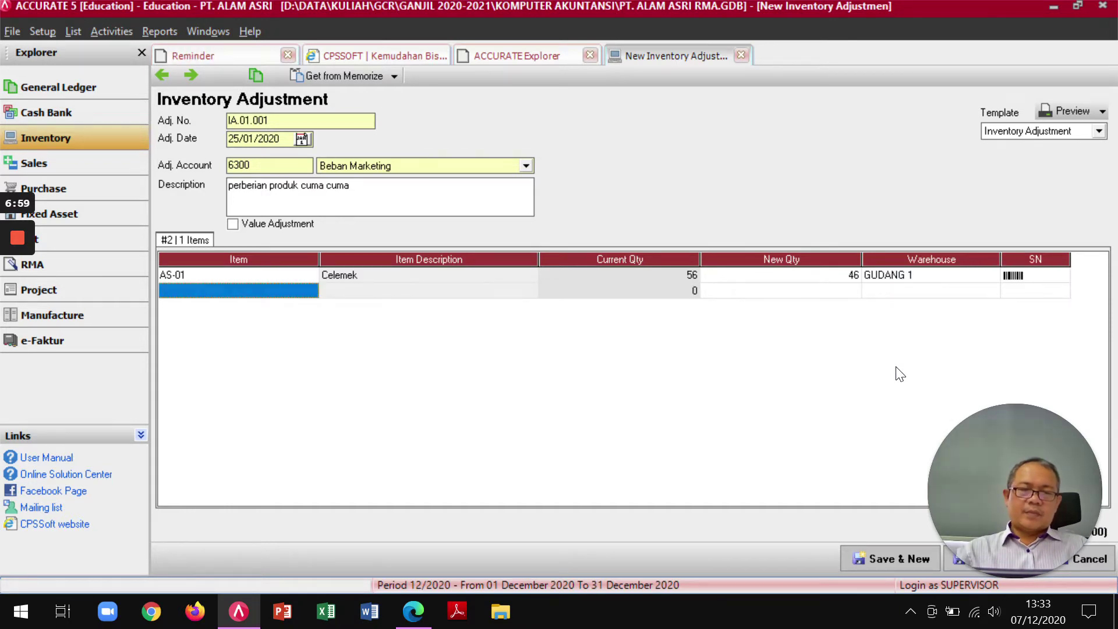
Check the next product in the PDF case and add item AS-03 Handuk Bunga with a new quantity of 40
key(alt+Tab)
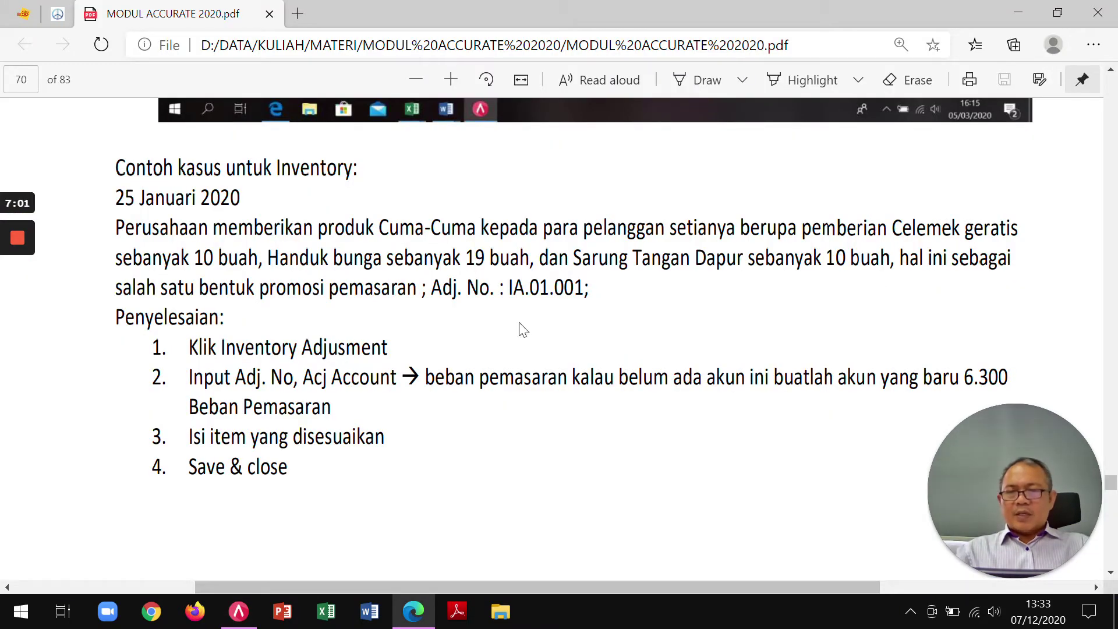
key(alt+Tab)
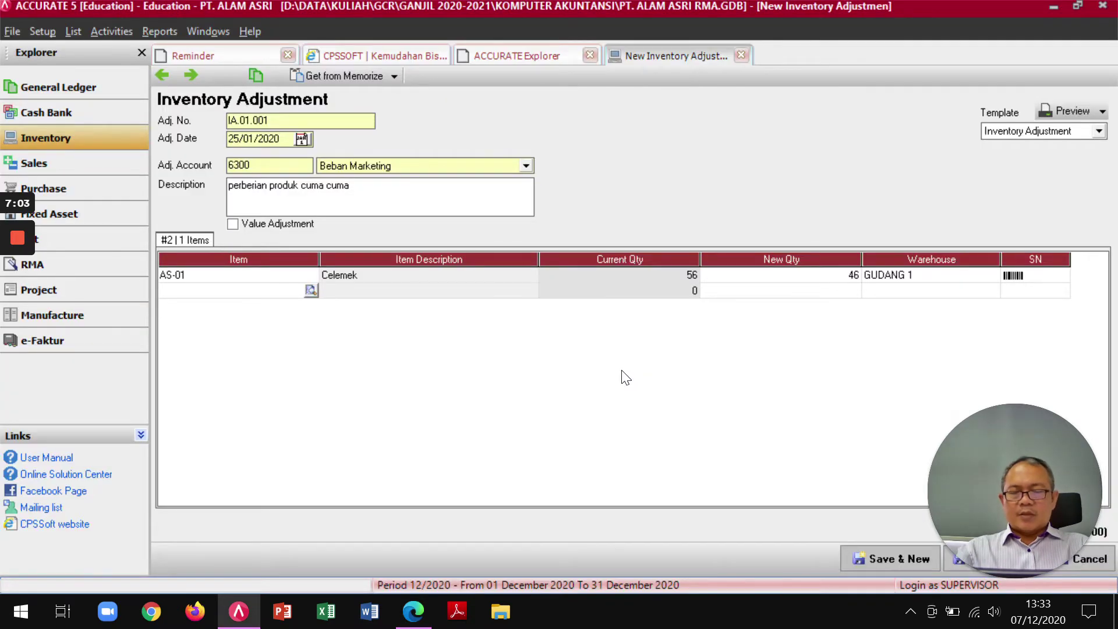
text(han)
key(Return)
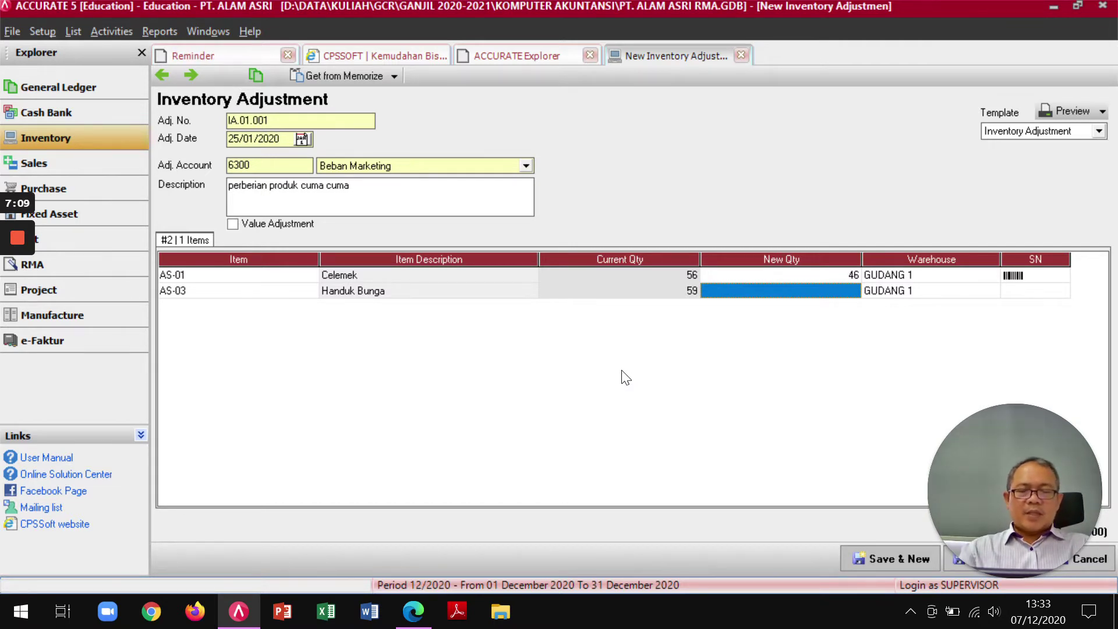
text(40)
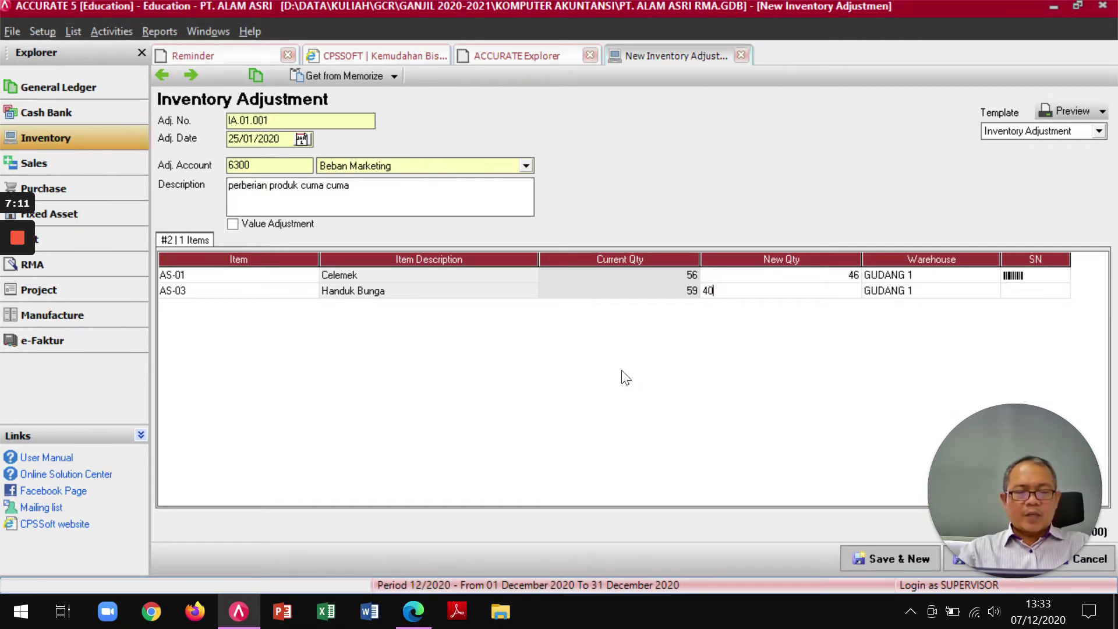
key(Return)
key(Return)
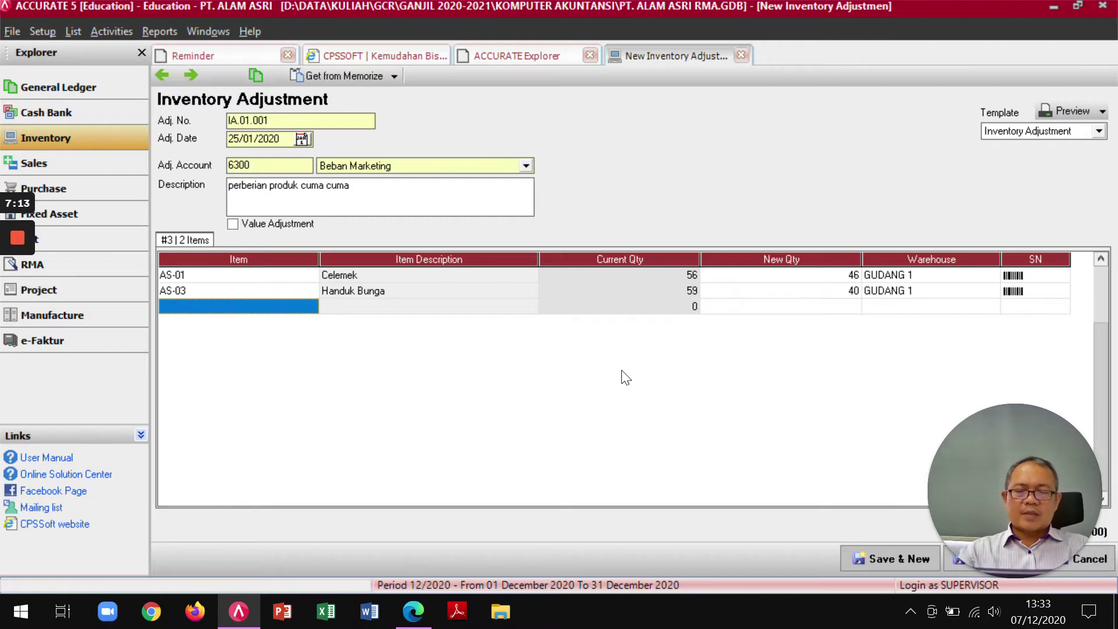
Check the third promotional product in the PDF case and add item AS-02 Sarung Tangan Dapur to the adjustment
key(alt+Tab)
key(alt+Tab)
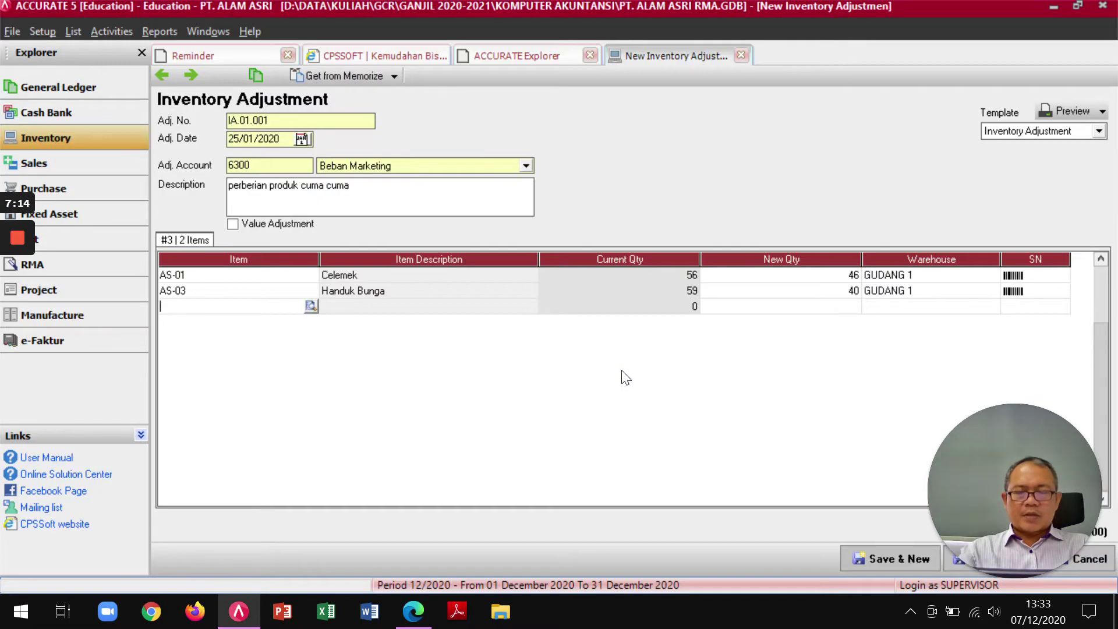
text(sar)
key(Down)
key(Return)
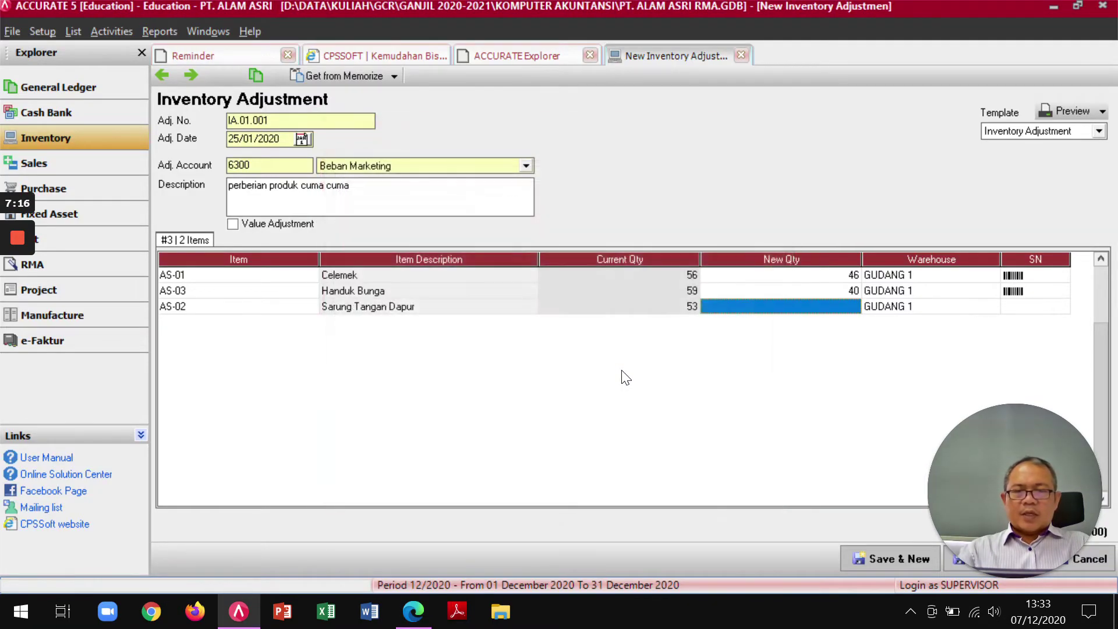
Recheck the Sarung Tangan Dapur giveaway quantity in the PDF and complete its row with a new quantity of 43
key(alt+Tab)
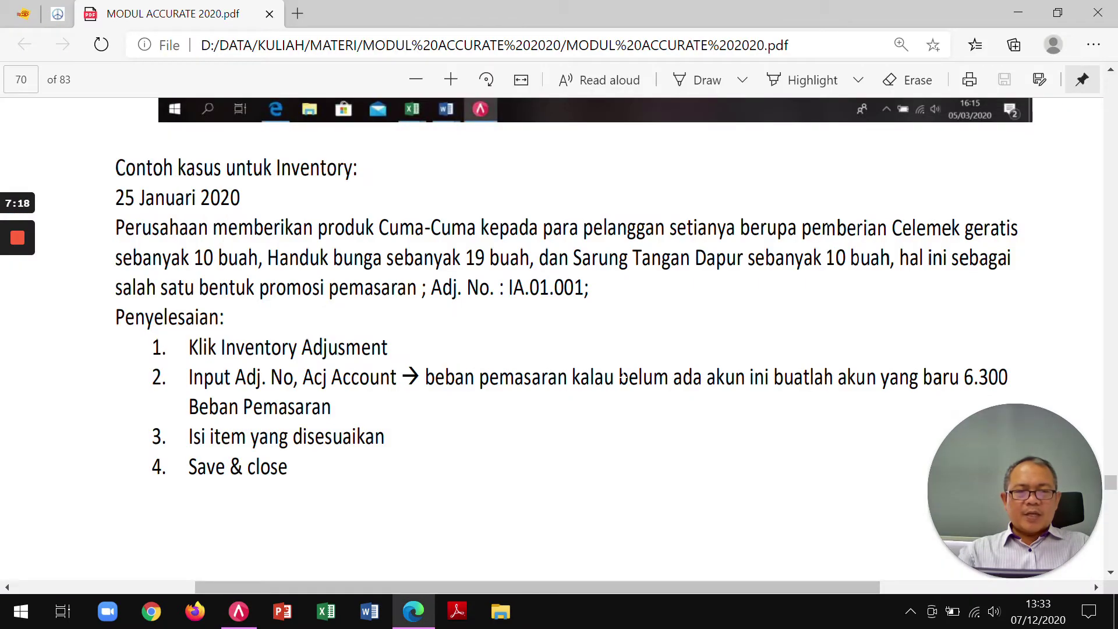
key(alt+Tab)
text(43)
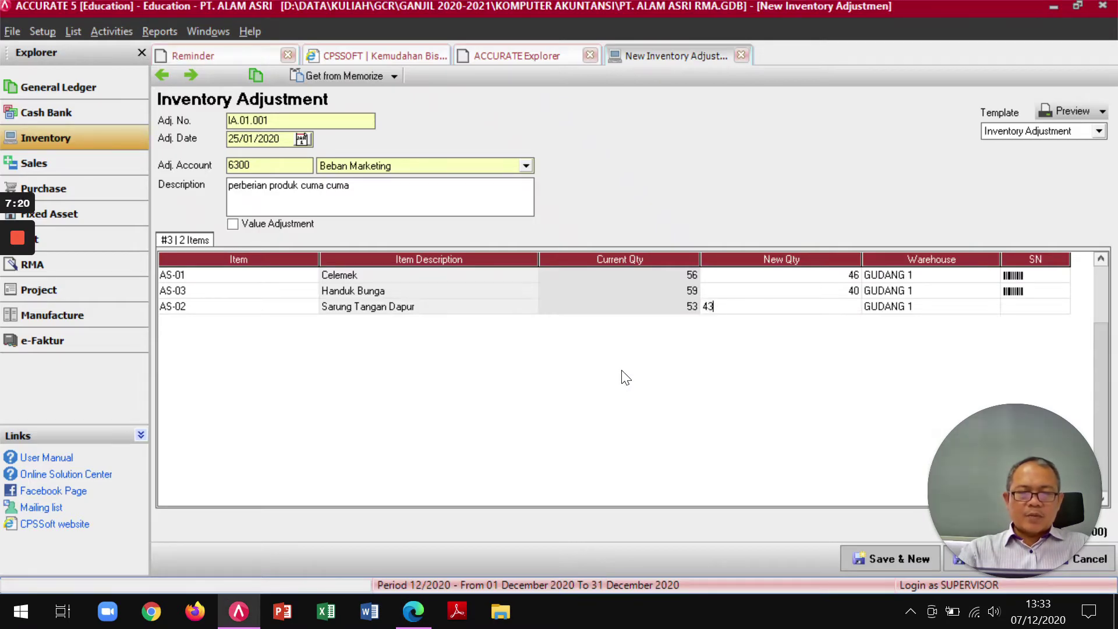
key(Return)
key(Return)
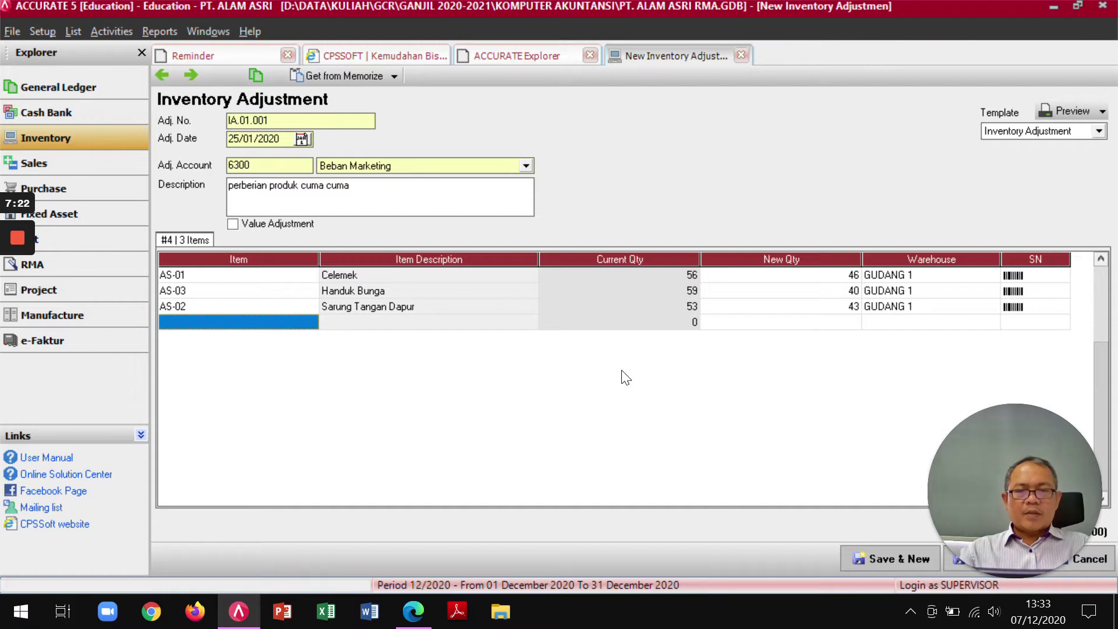
key(Up)
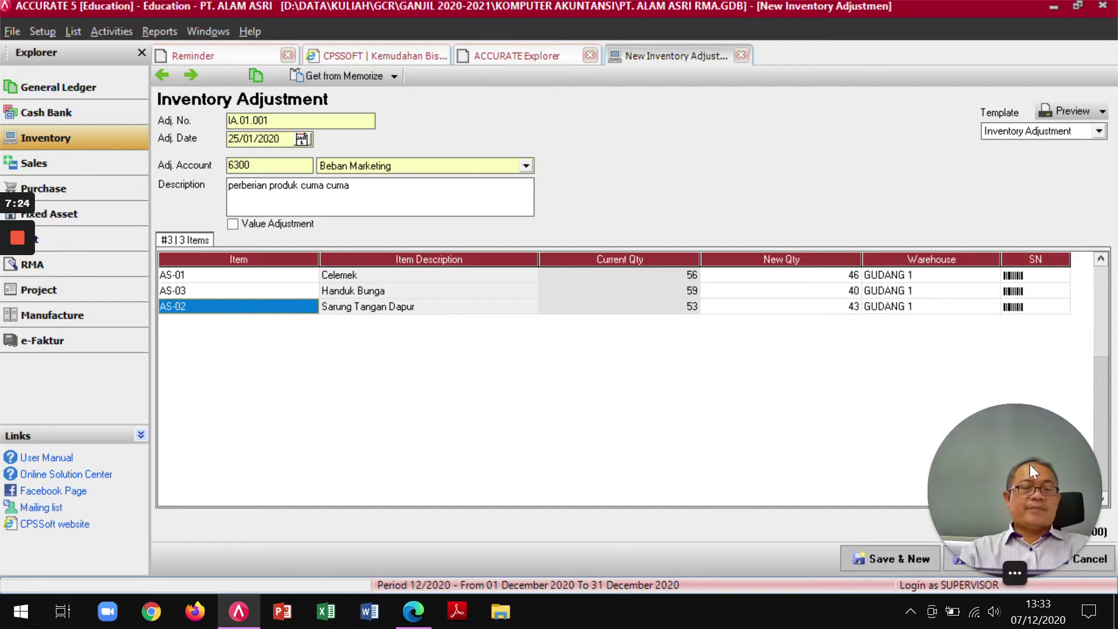
Preview the inventory adjustment document, close the preview, and save and close the adjustment
drag(1030, 439, 810, 369)
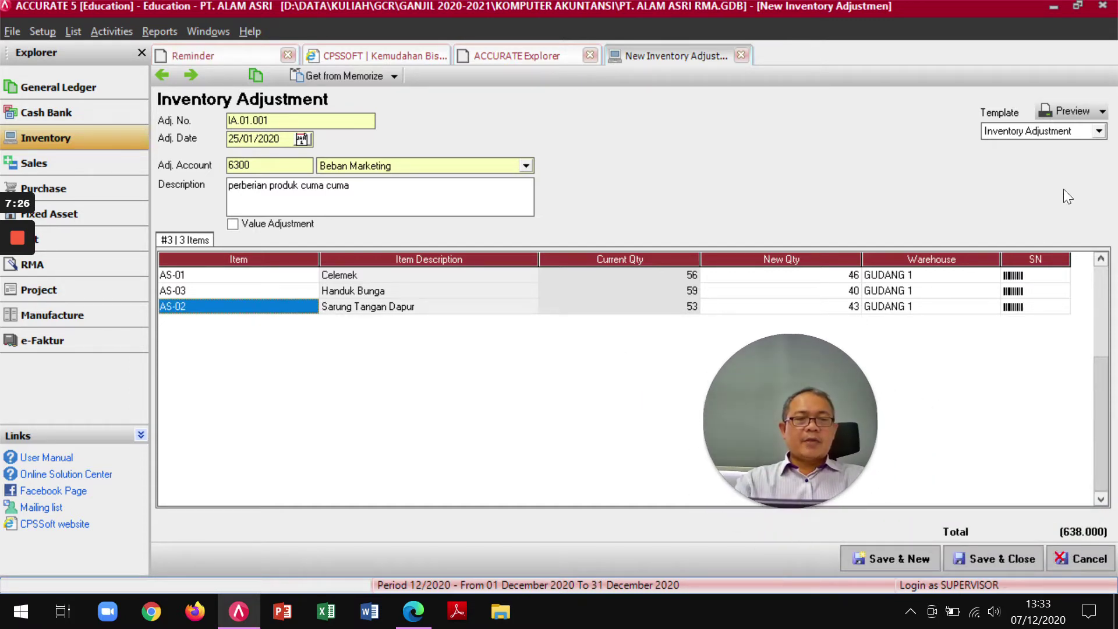
click(1070, 110)
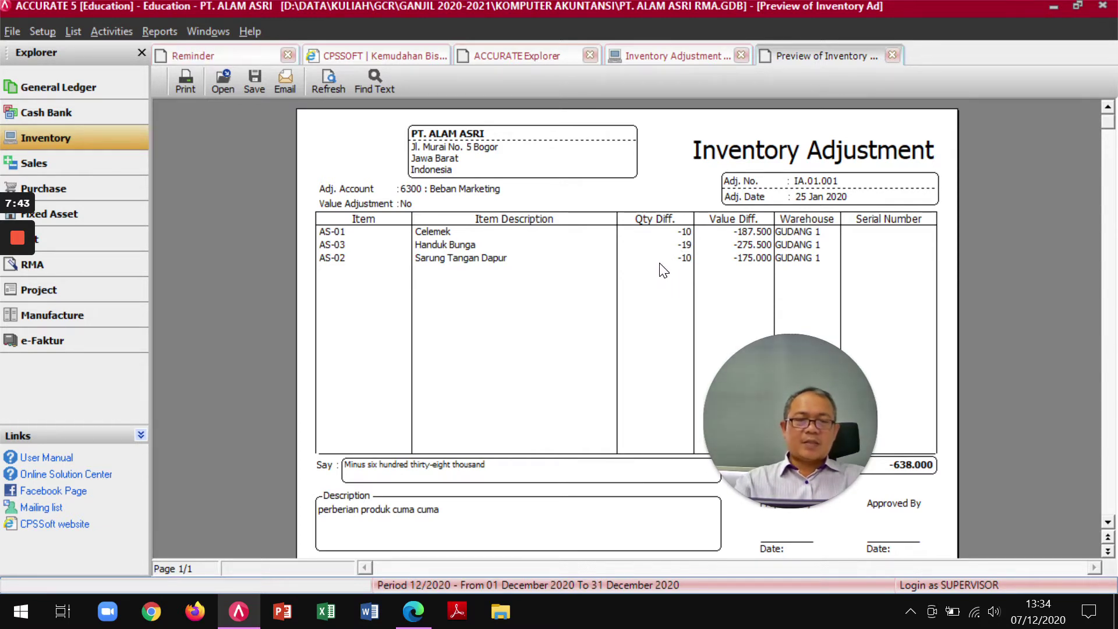
click(893, 55)
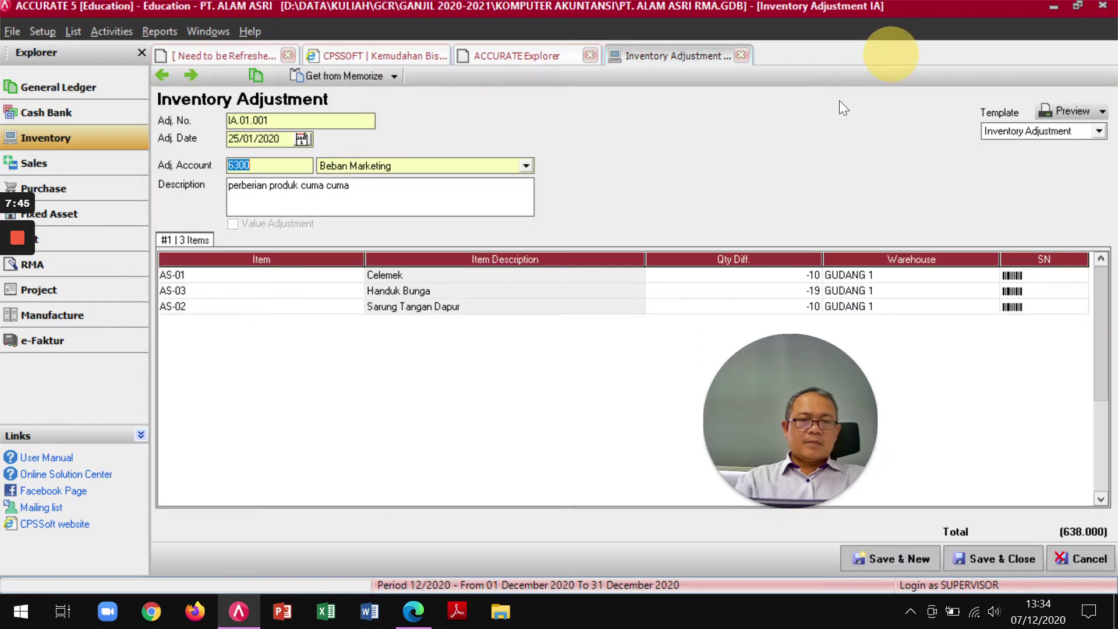
click(1002, 562)
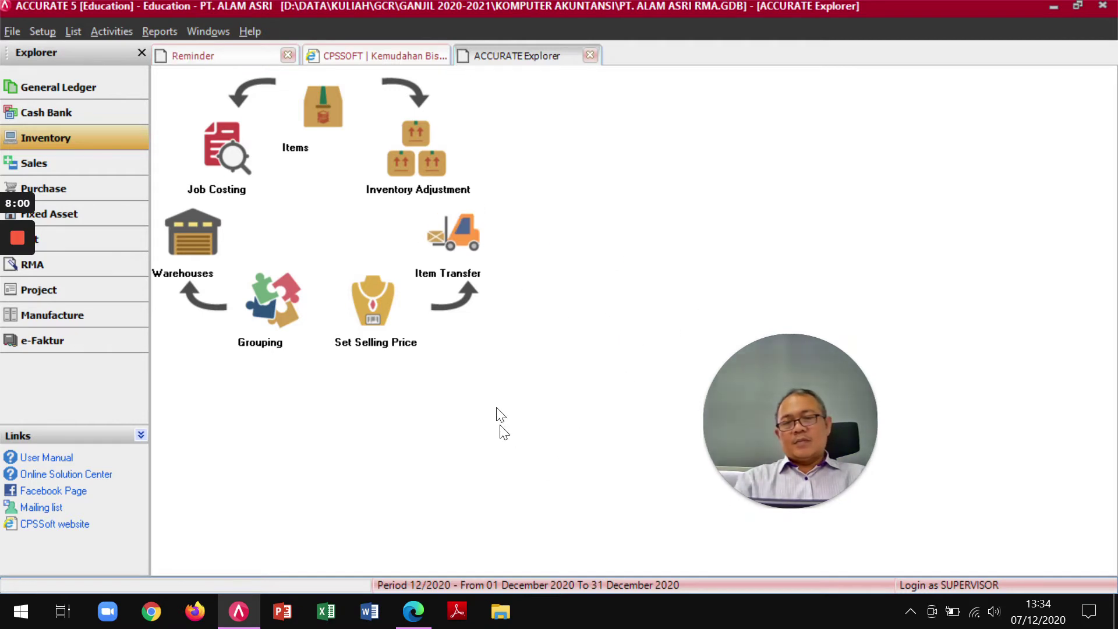
click(457, 190)
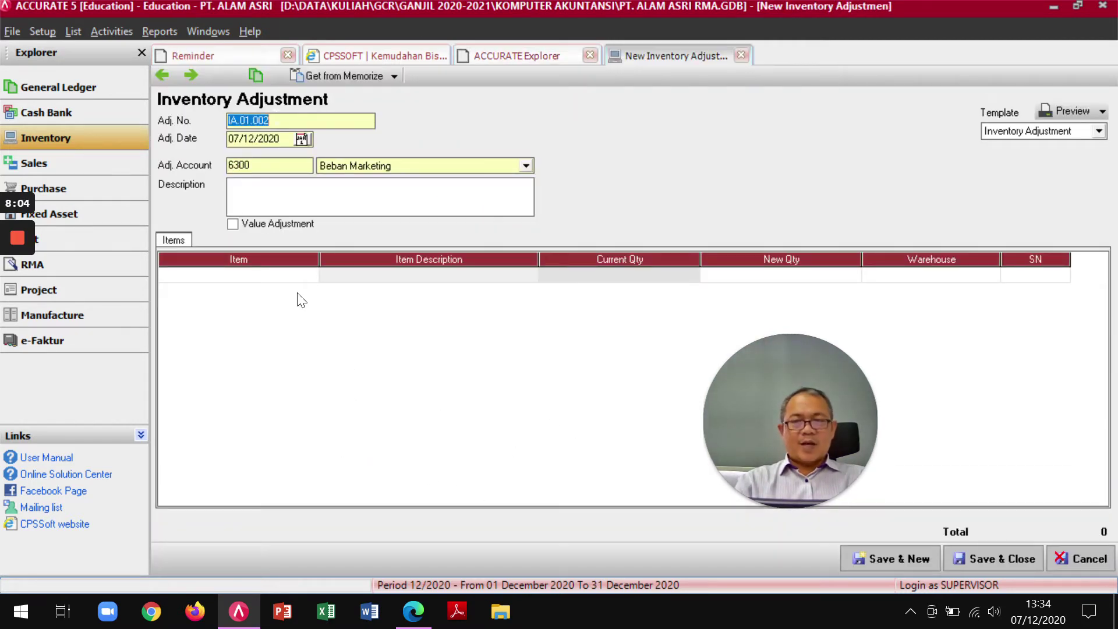
click(263, 273)
click(307, 273)
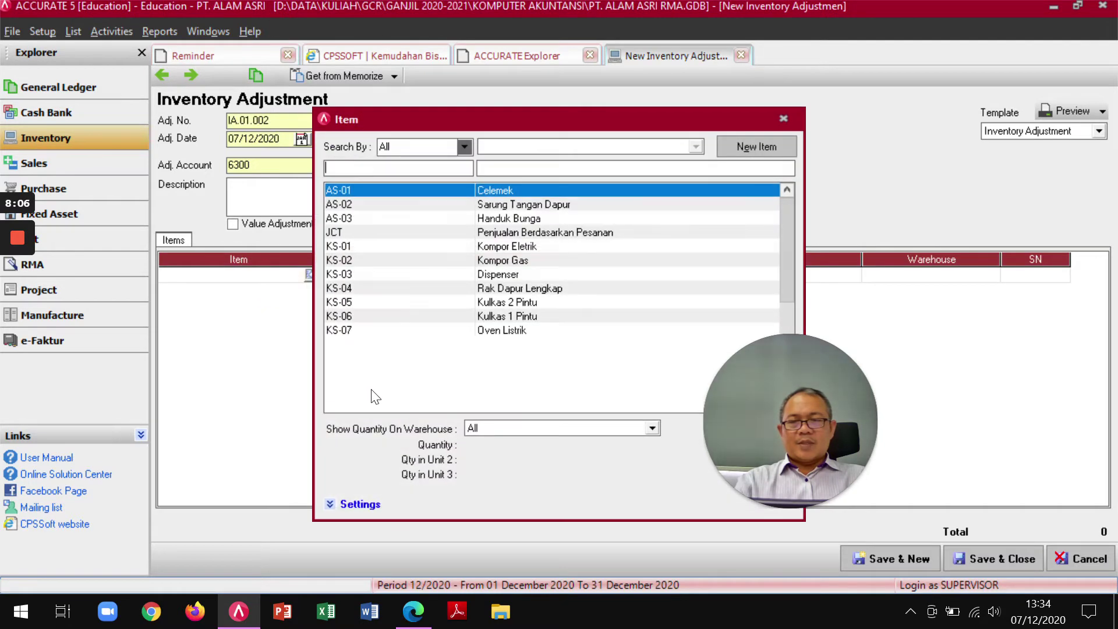
double_click(487, 260)
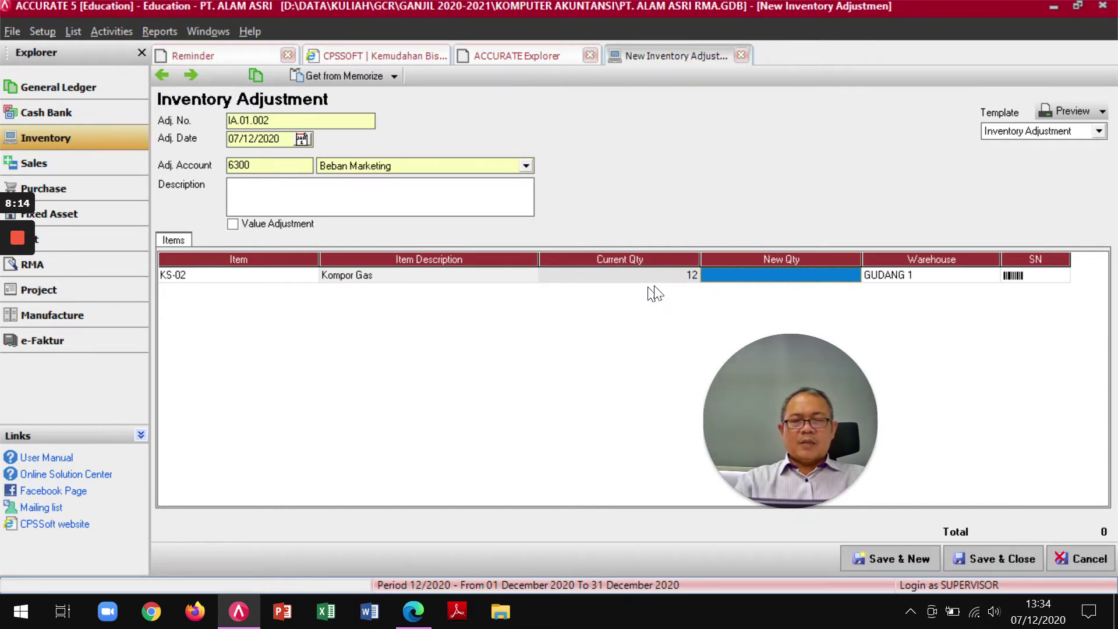
click(758, 278)
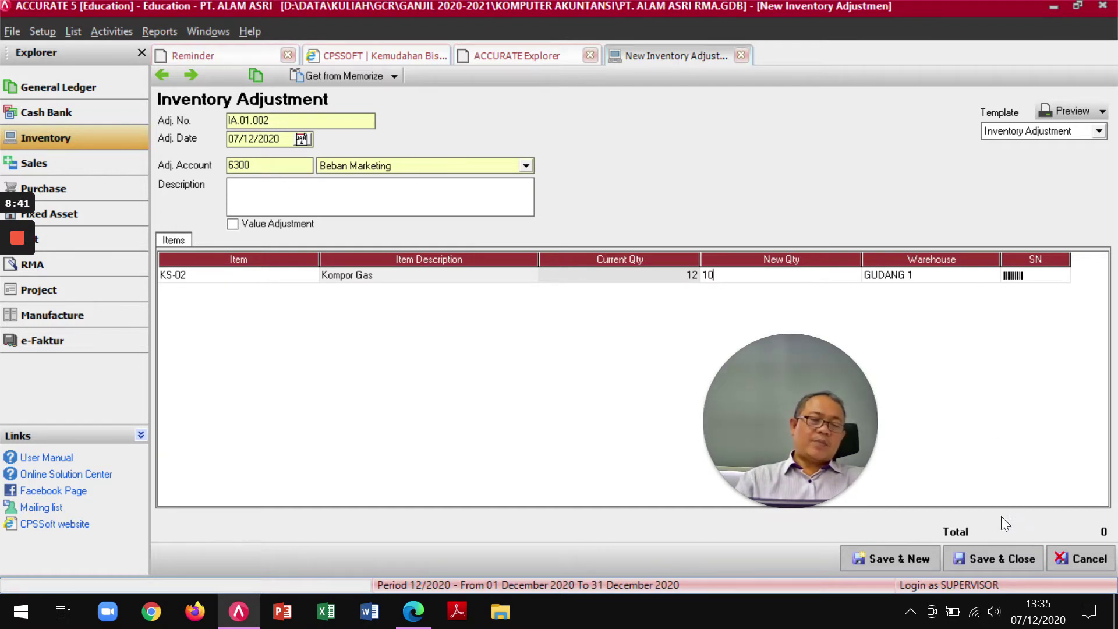
click(1071, 558)
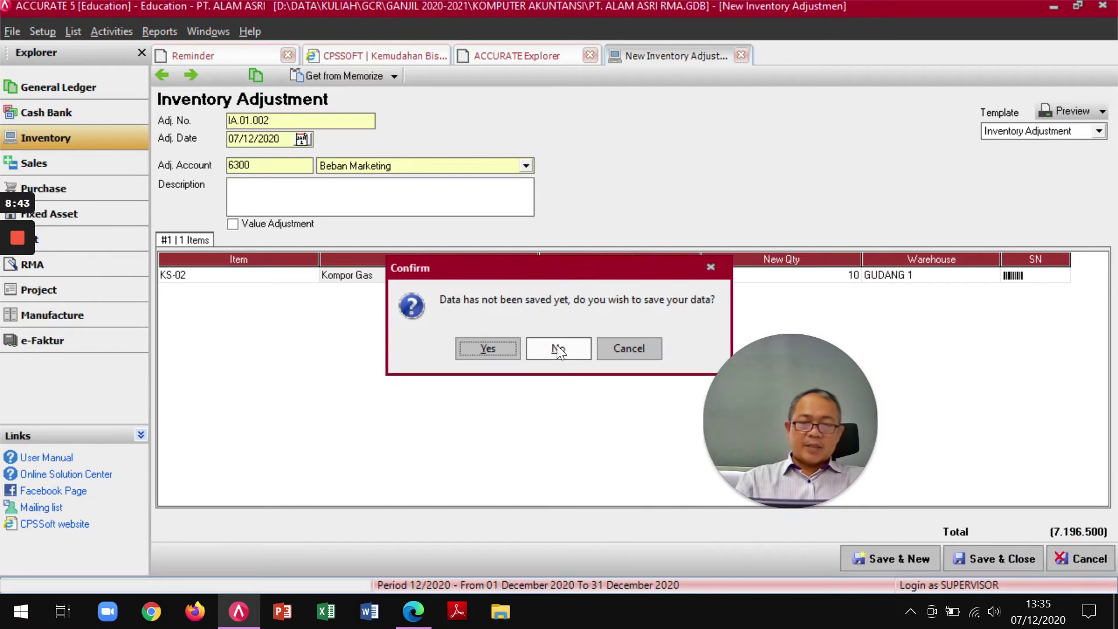
click(574, 351)
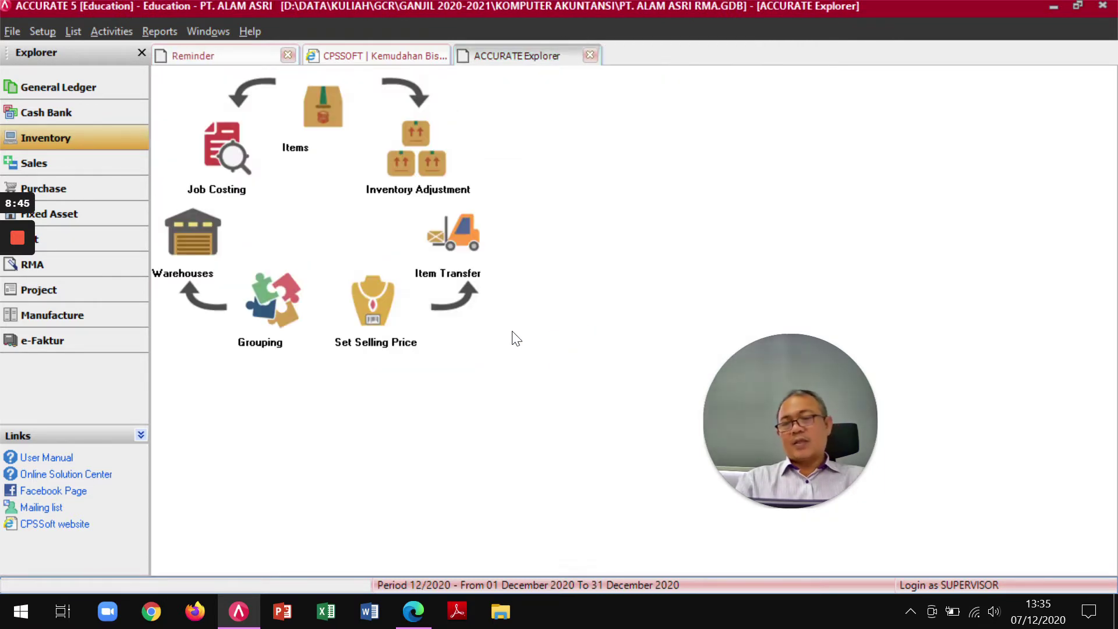
Read the 26 January 2020 damaged gas stove case in the PDF module and open a new Item Transfer form
key(alt+Tab)
scroll(515, 393, down, 10)
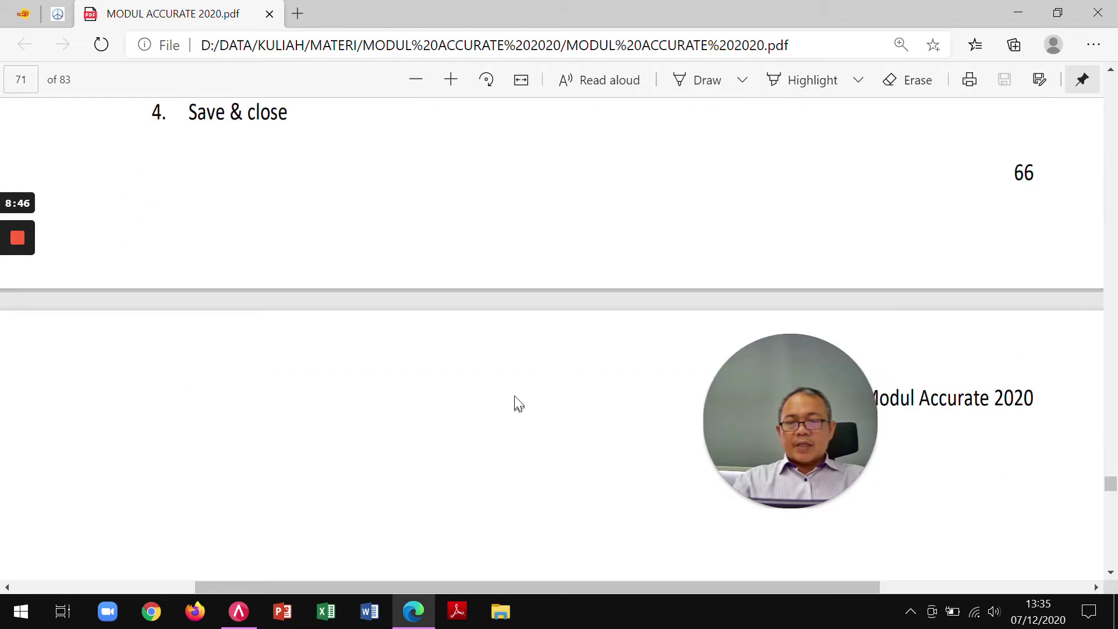
scroll(514, 392, down, 7)
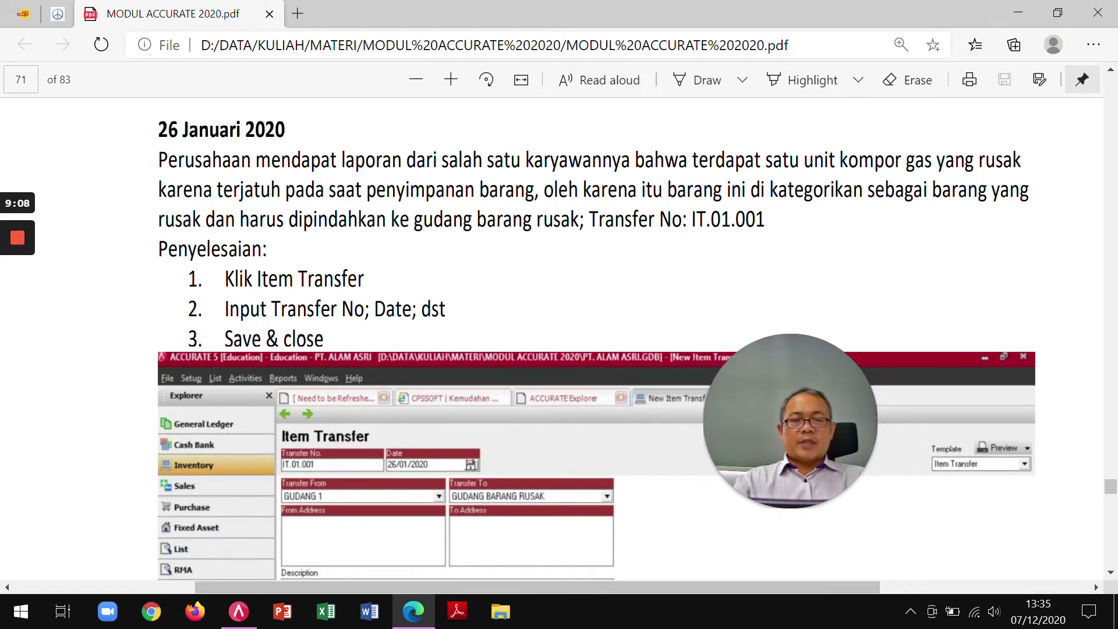
key(alt+Tab)
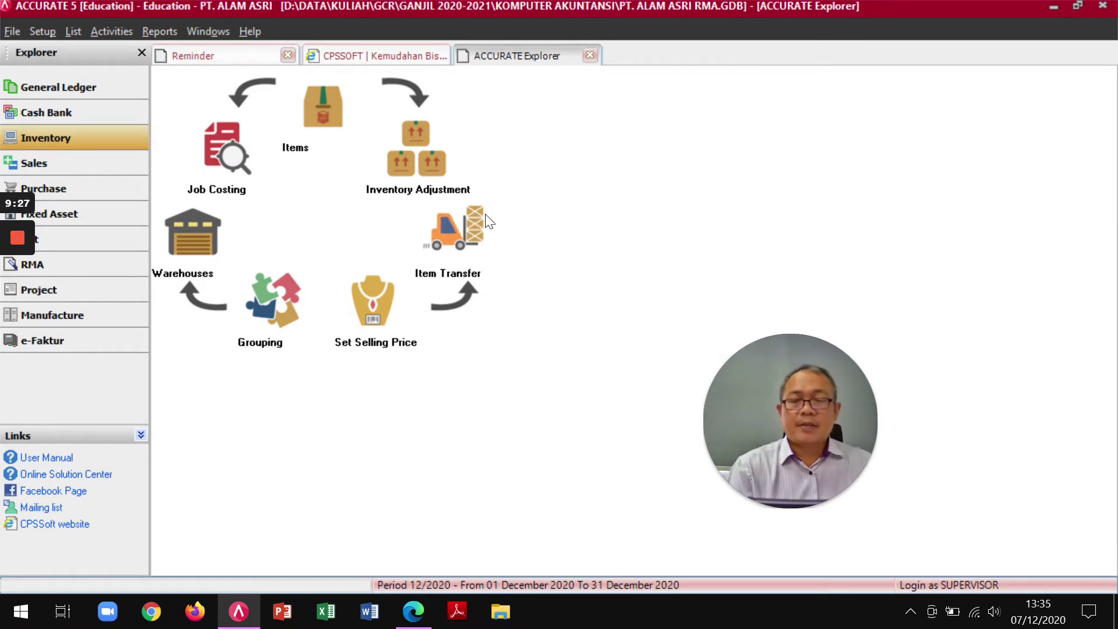
click(460, 254)
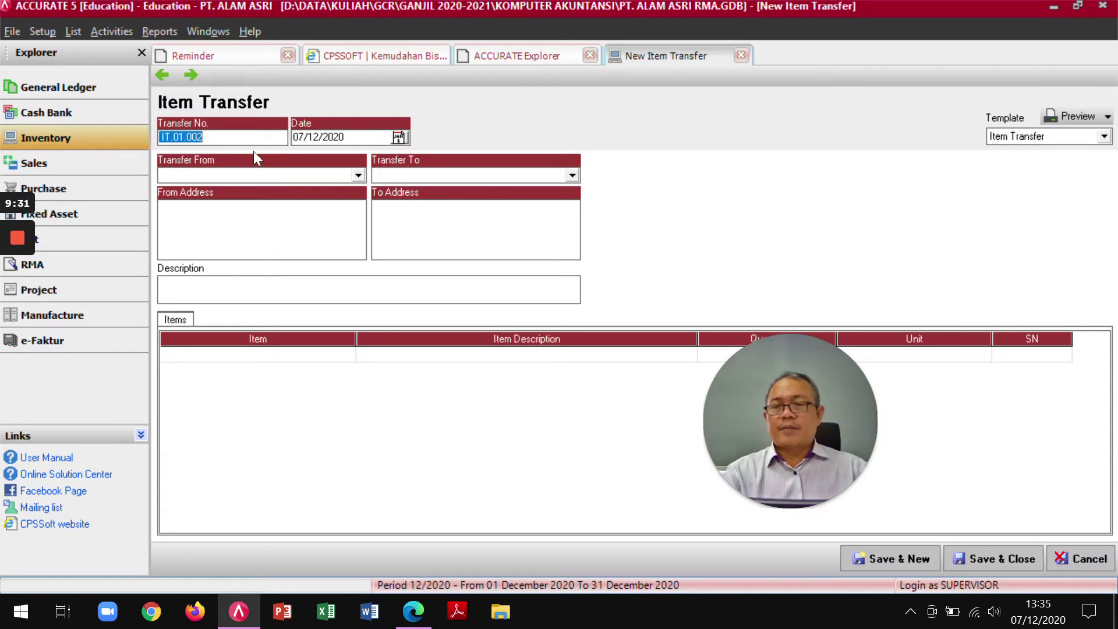
Recheck the case in the PDF and set the transfer number to IT.01.001 and the date to 26/01/2020
key(alt+Tab)
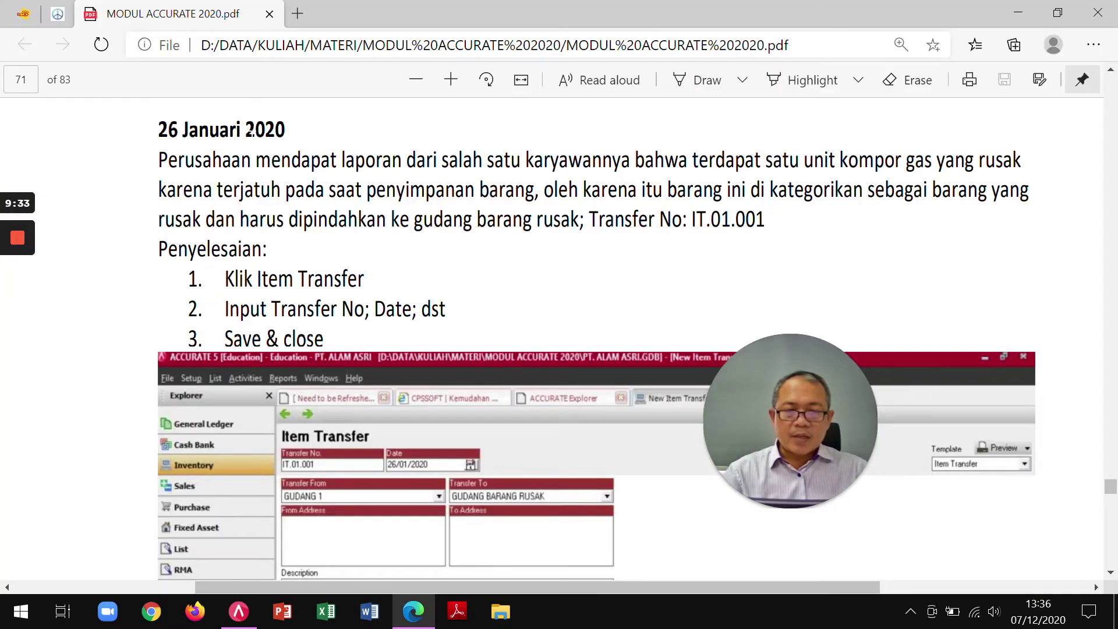
key(alt+Tab)
click(237, 130)
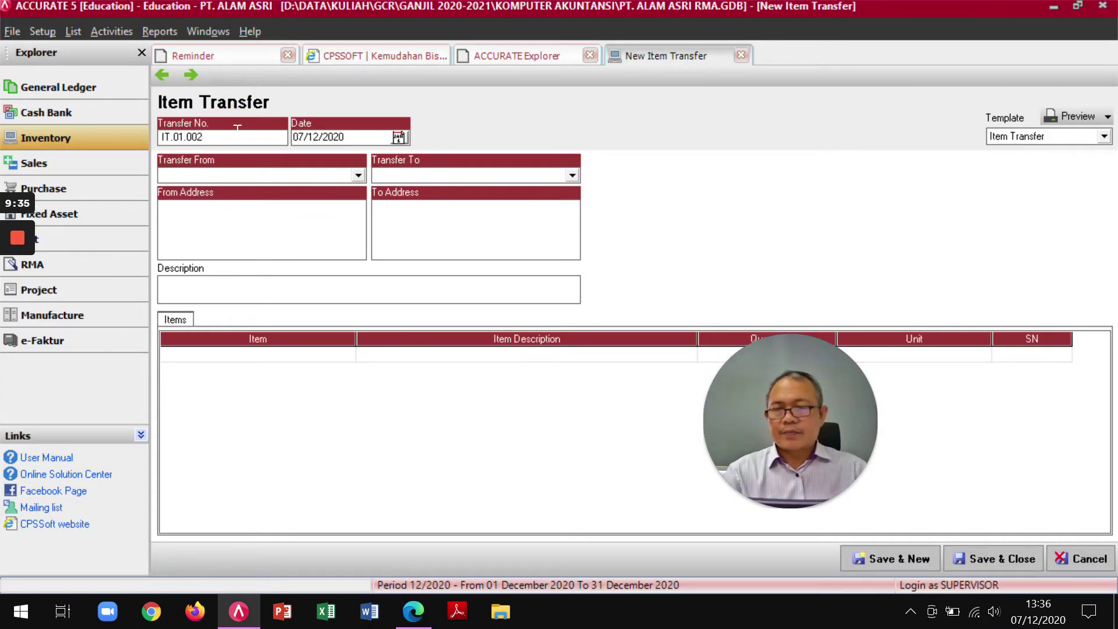
key(BackSpace)
key(Tab)
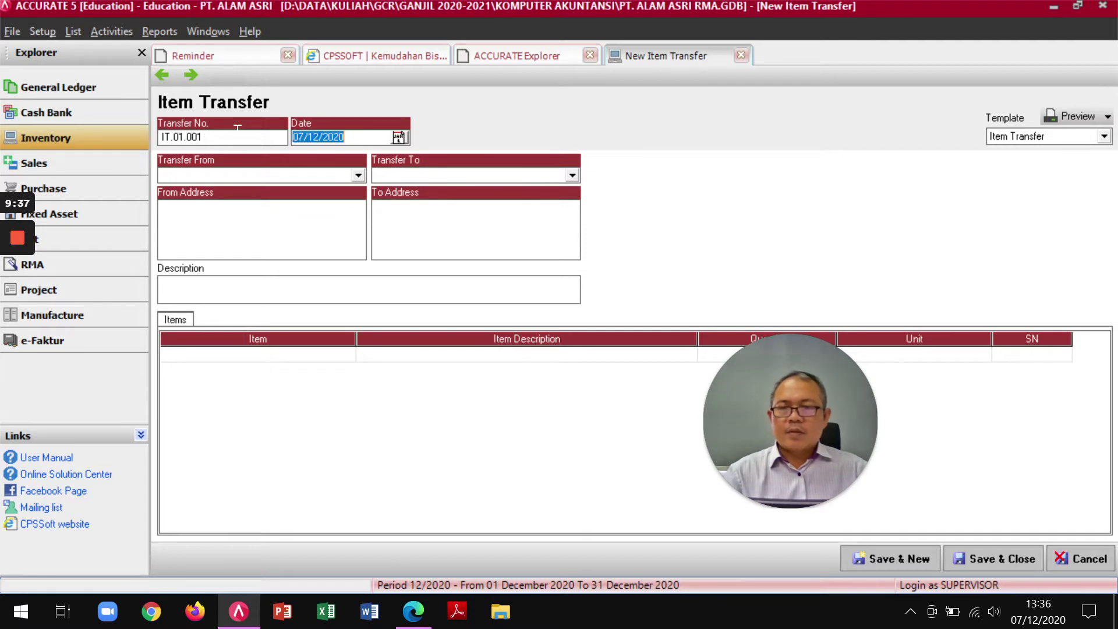
click(398, 137)
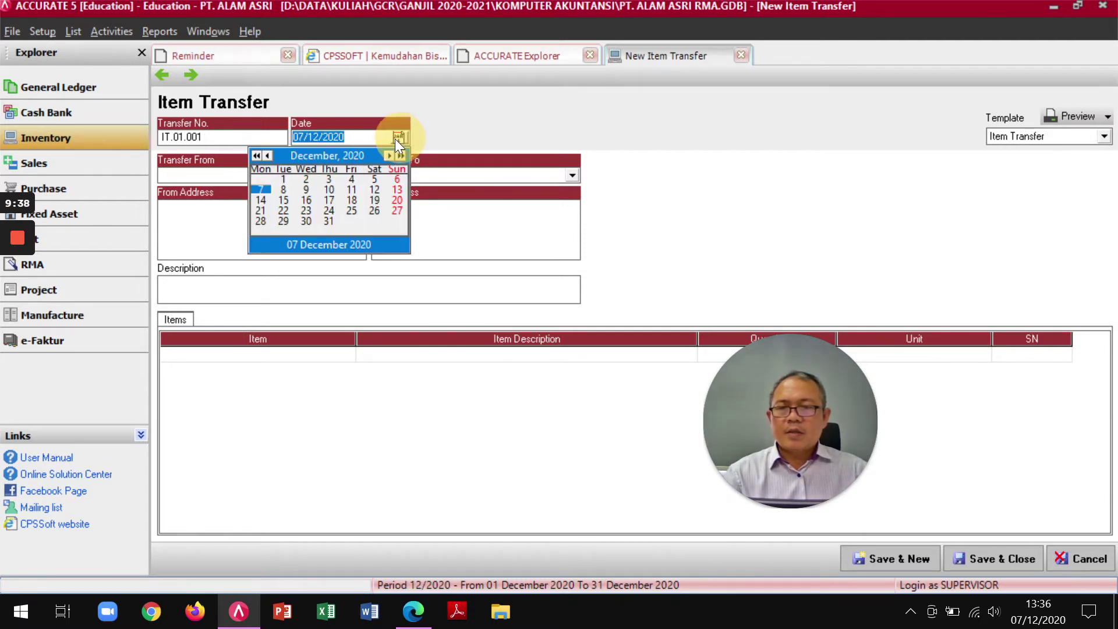
click(329, 156)
click(331, 175)
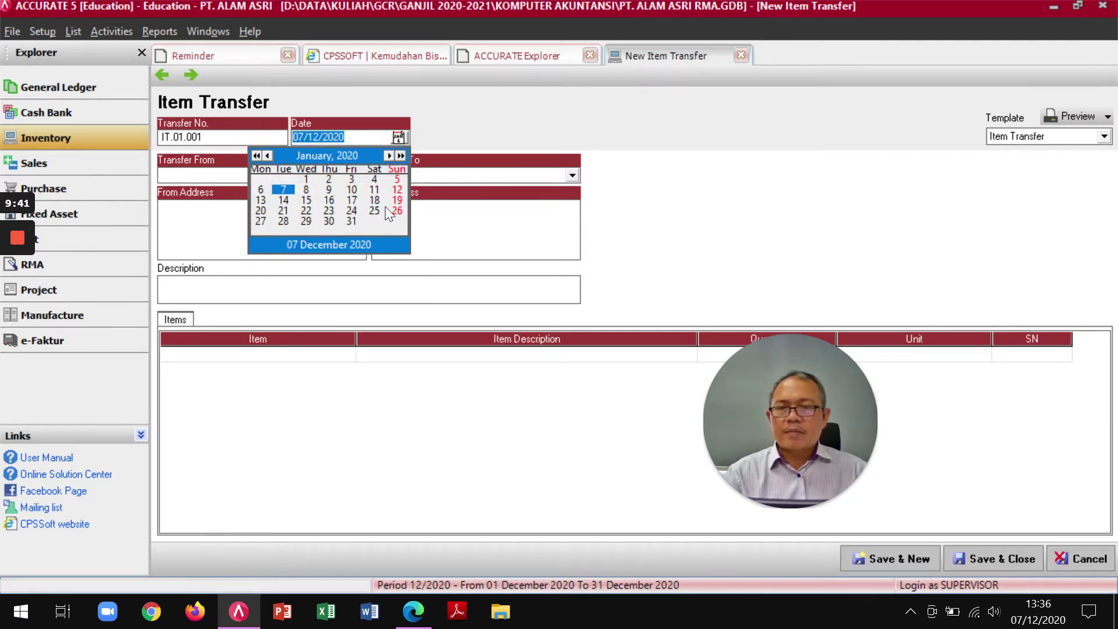
click(395, 210)
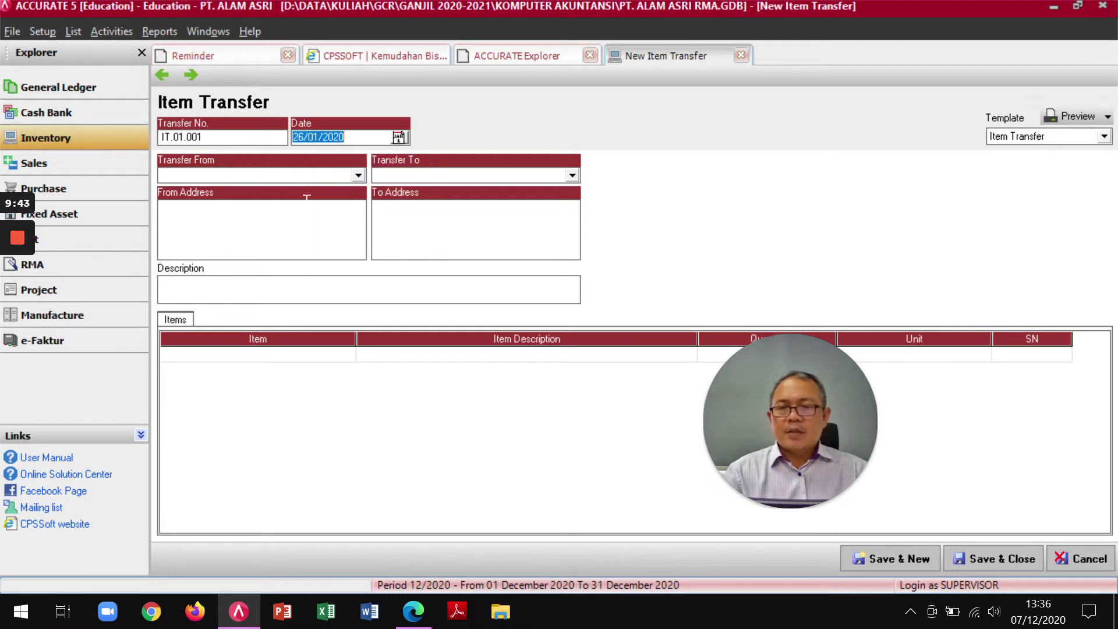
Set the item transfer's source warehouse to GUDANG 1 and its destination to GUDANG BARANG RUSAK
click(359, 174)
click(223, 190)
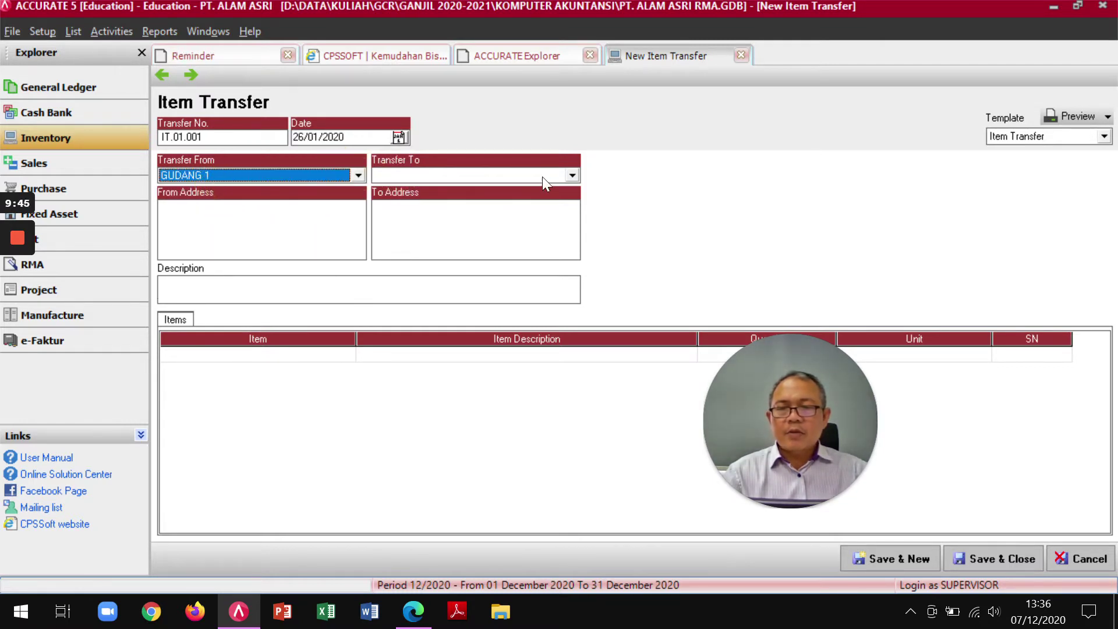
click(572, 174)
click(446, 213)
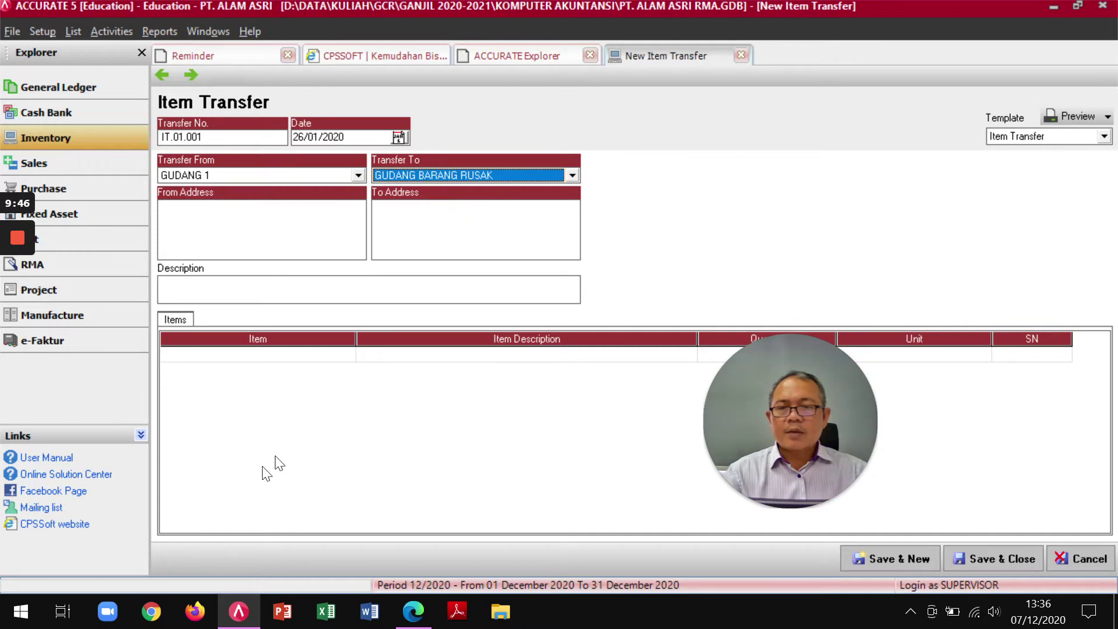
Enter "kompor gas dipindahkan karena rusak" as the item transfer's description
click(192, 289)
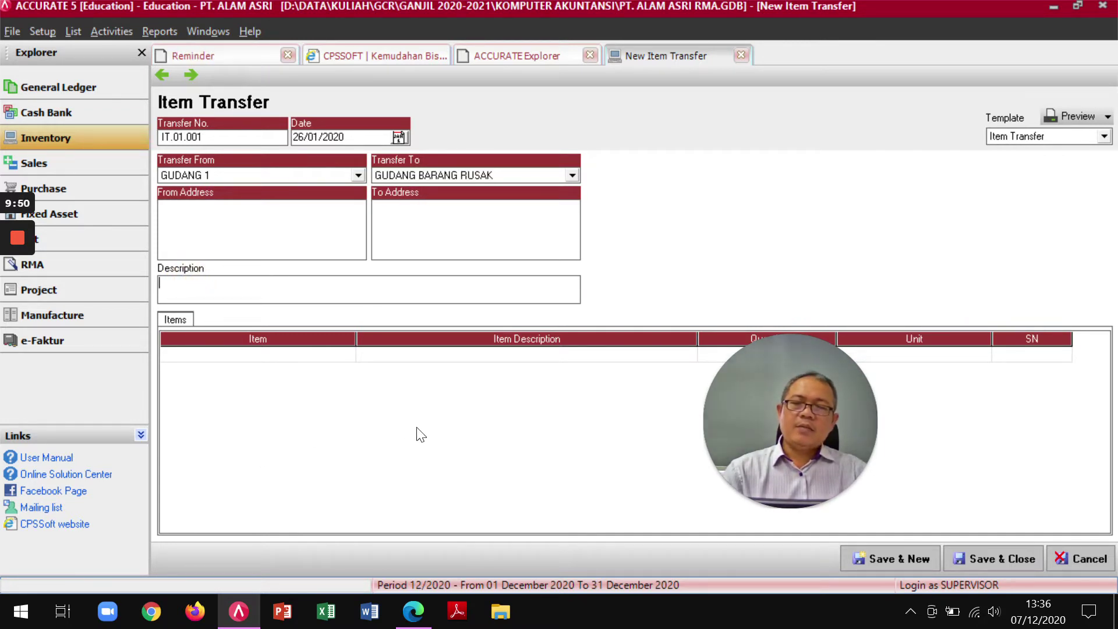
text(kompor )
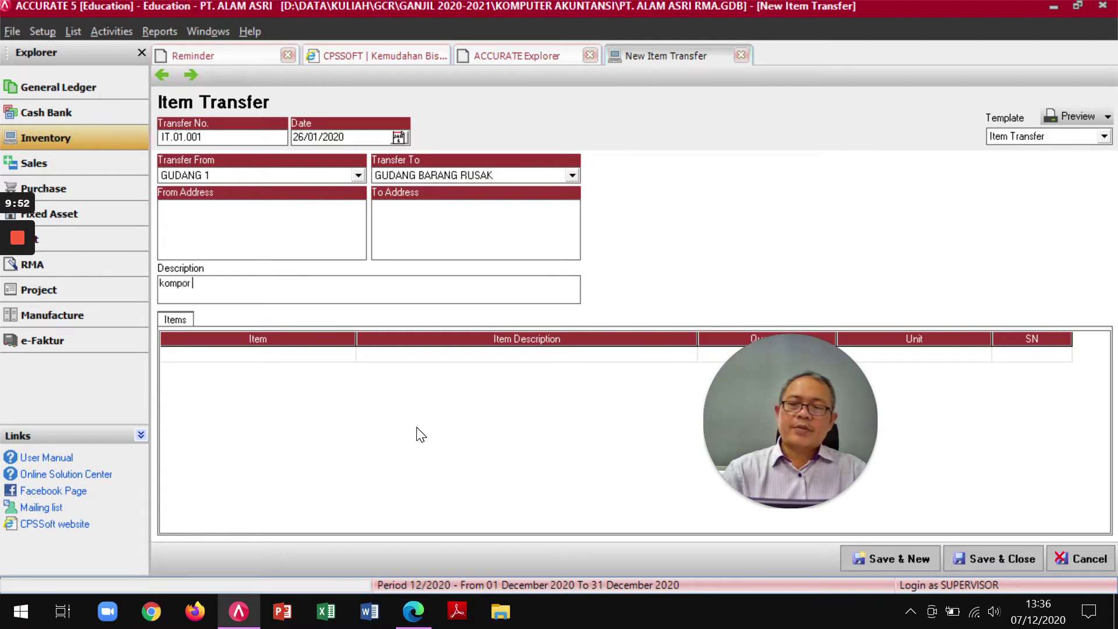
text(gas dip)
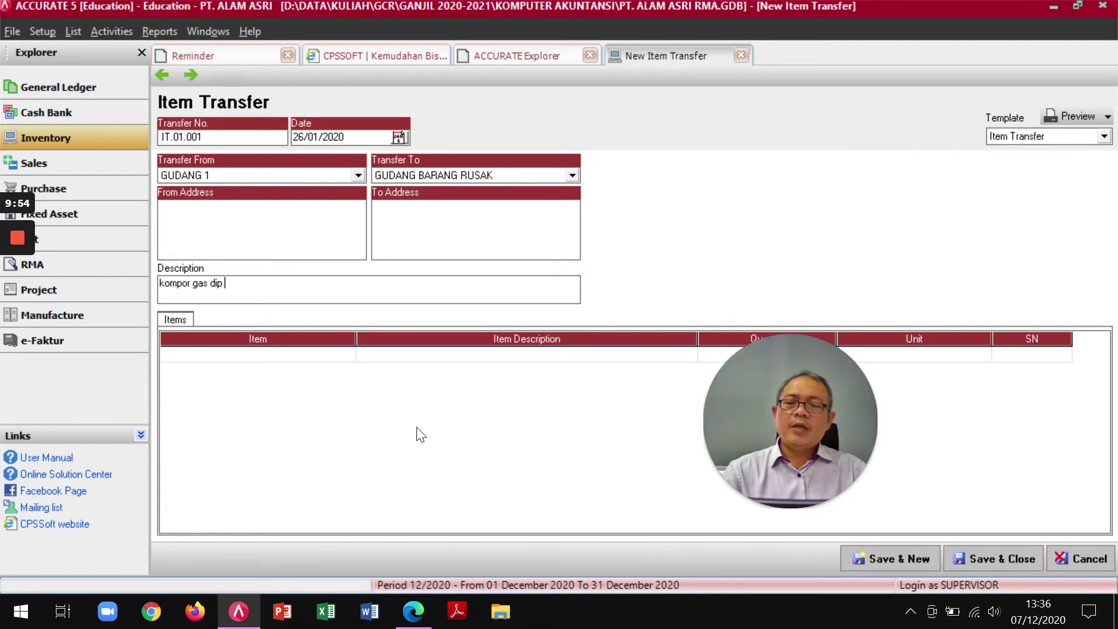
text(indahkan )
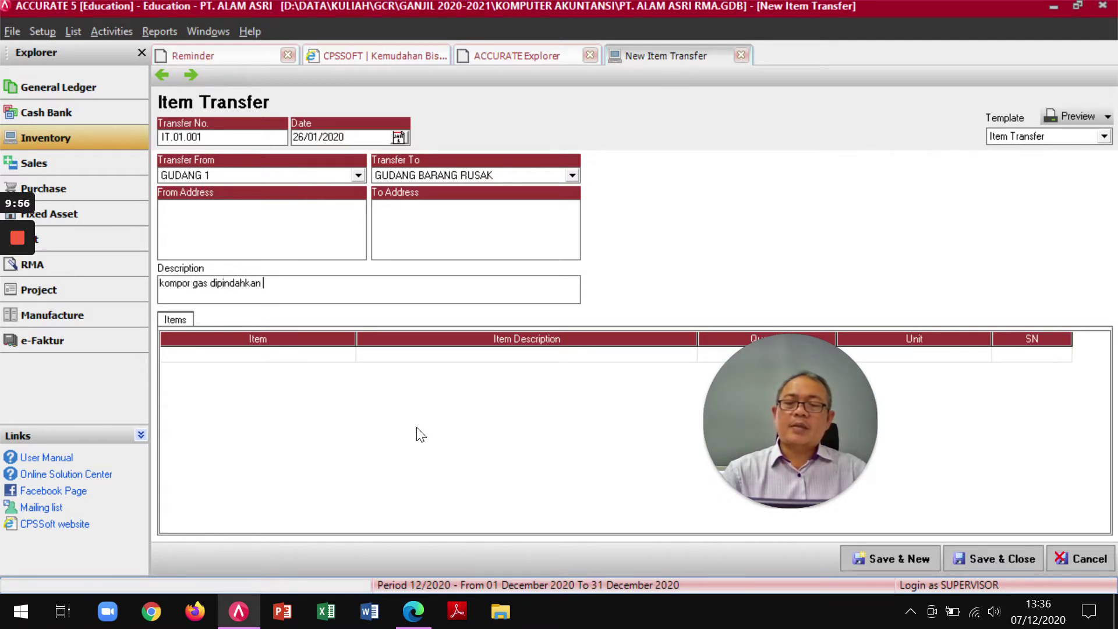
text(karena rusak)
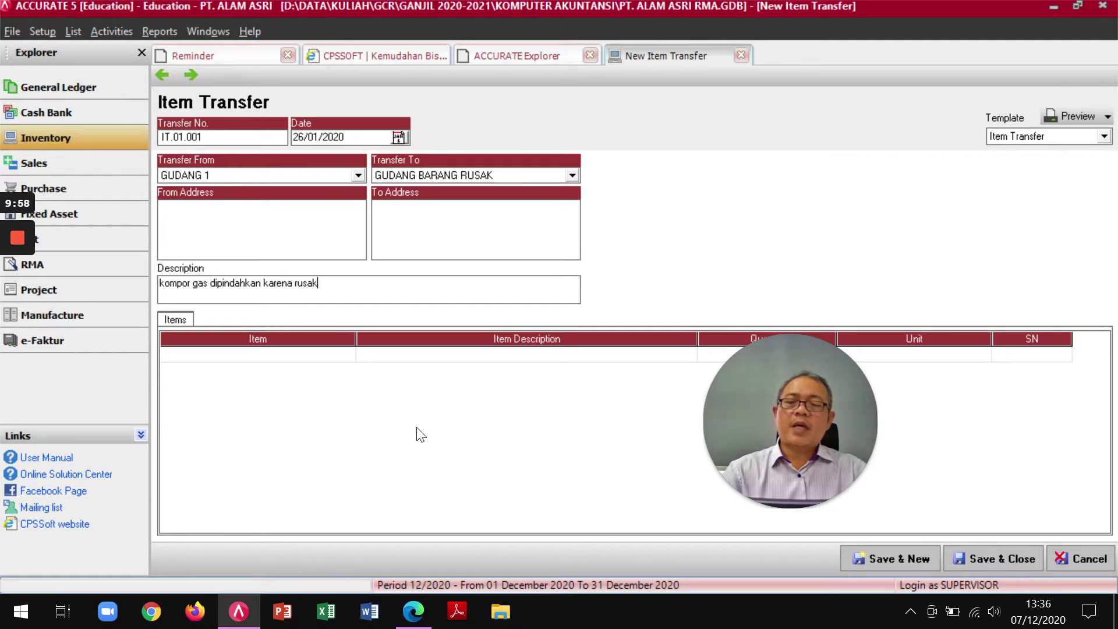
Find the item by "kom" and add KS-02 Kompor Gas to the first row of the transfer
click(329, 358)
text(kom)
key(Down)
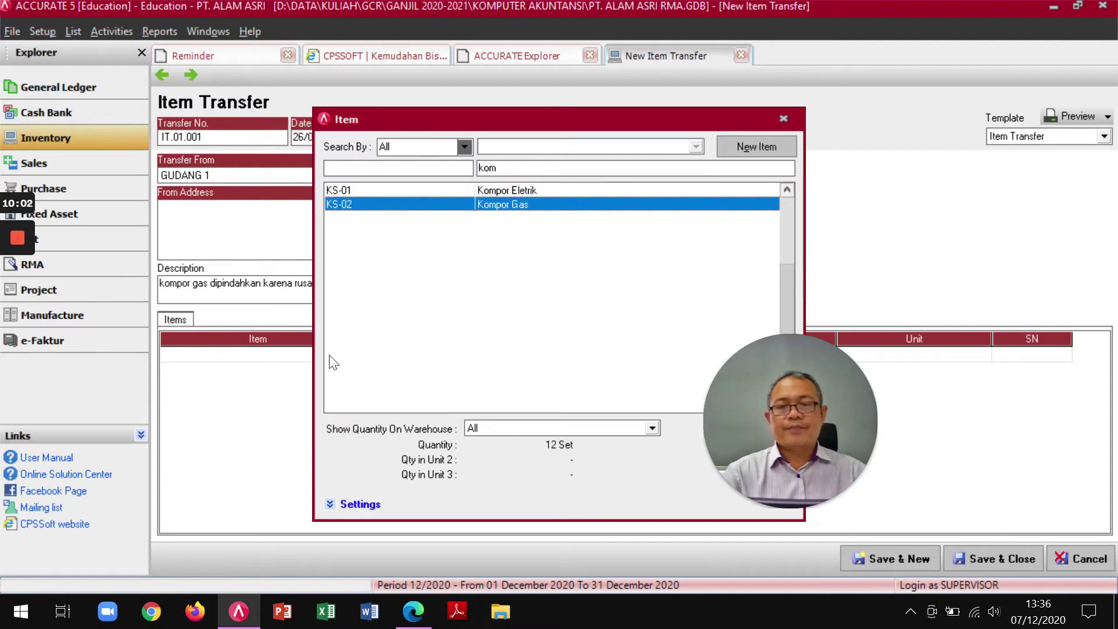
key(Return)
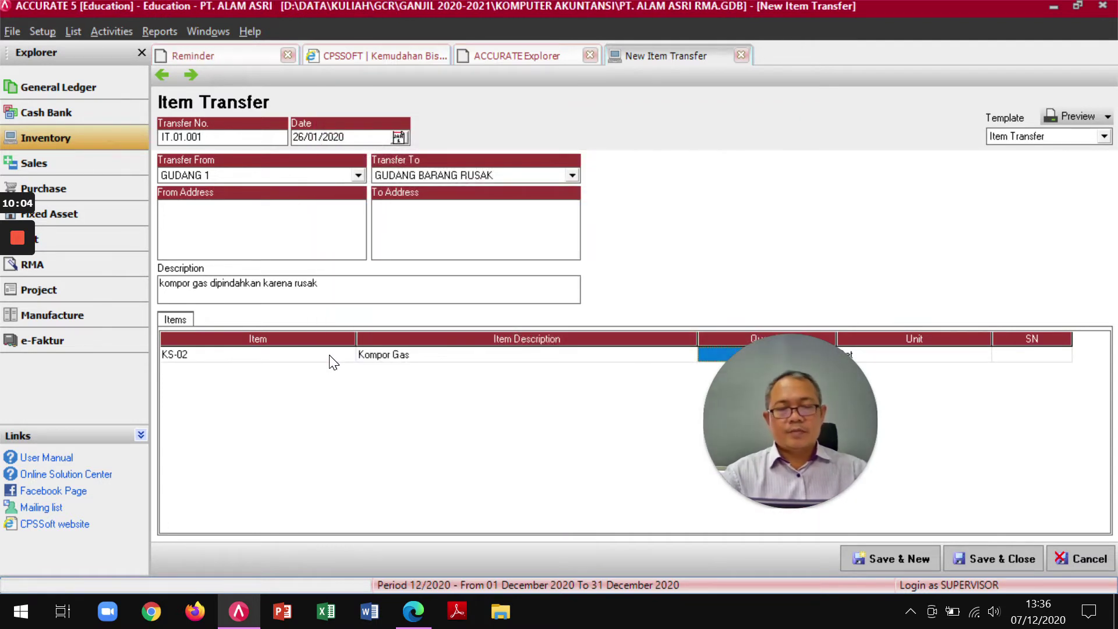
Recheck the 26 Januari 2020 case in the PDF and set the Kompor Gas transfer quantity to 1
drag(796, 436, 253, 496)
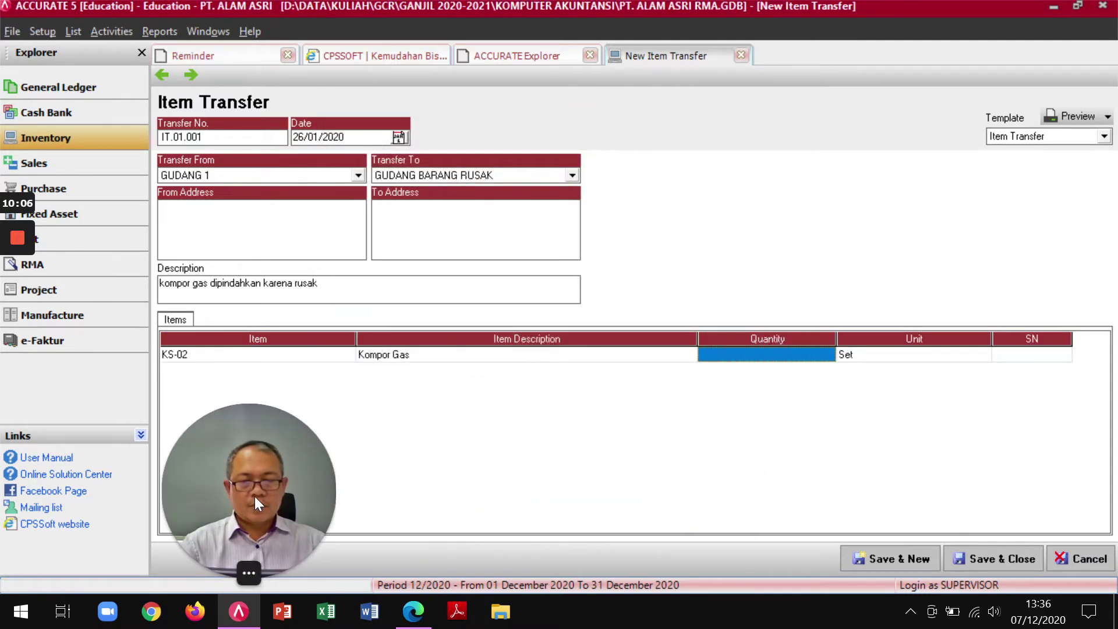
key(alt+Tab)
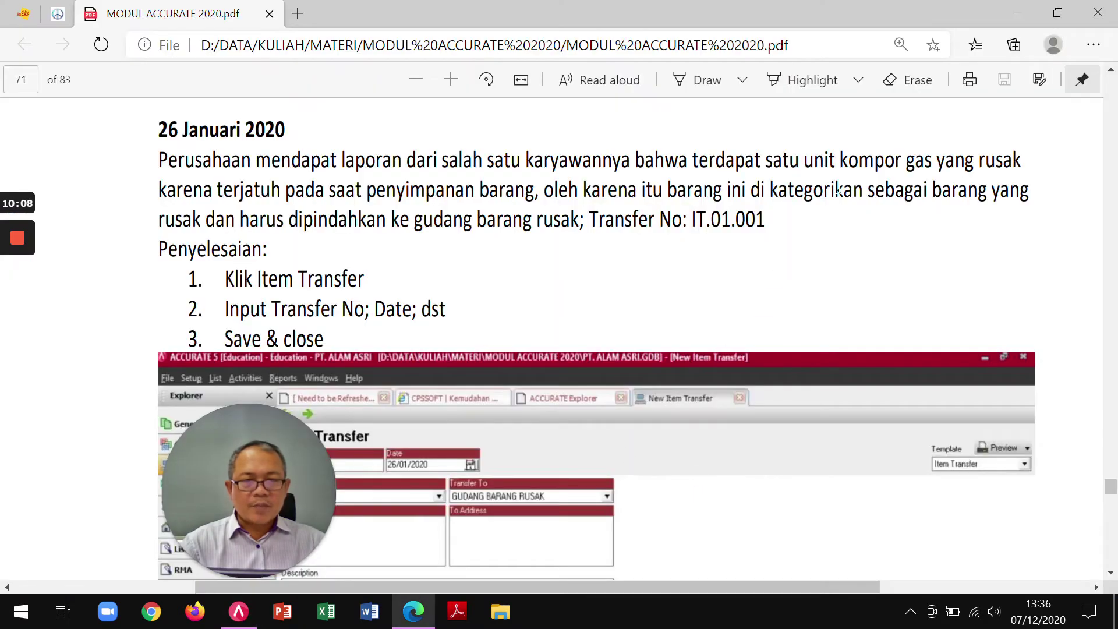
key(alt+Tab)
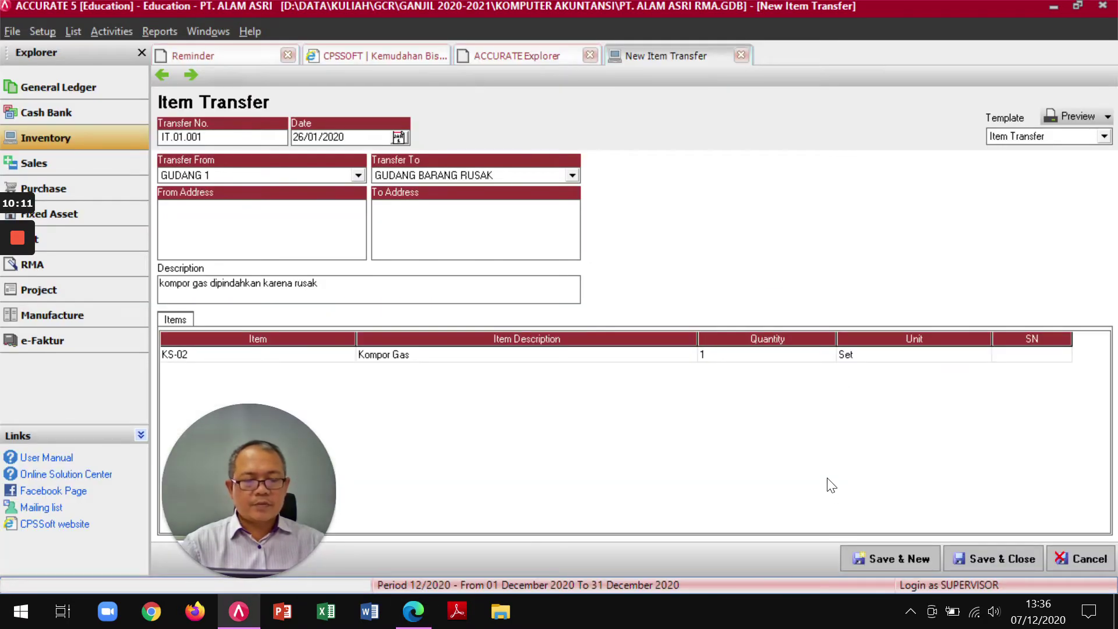
key(Return)
key(Return)
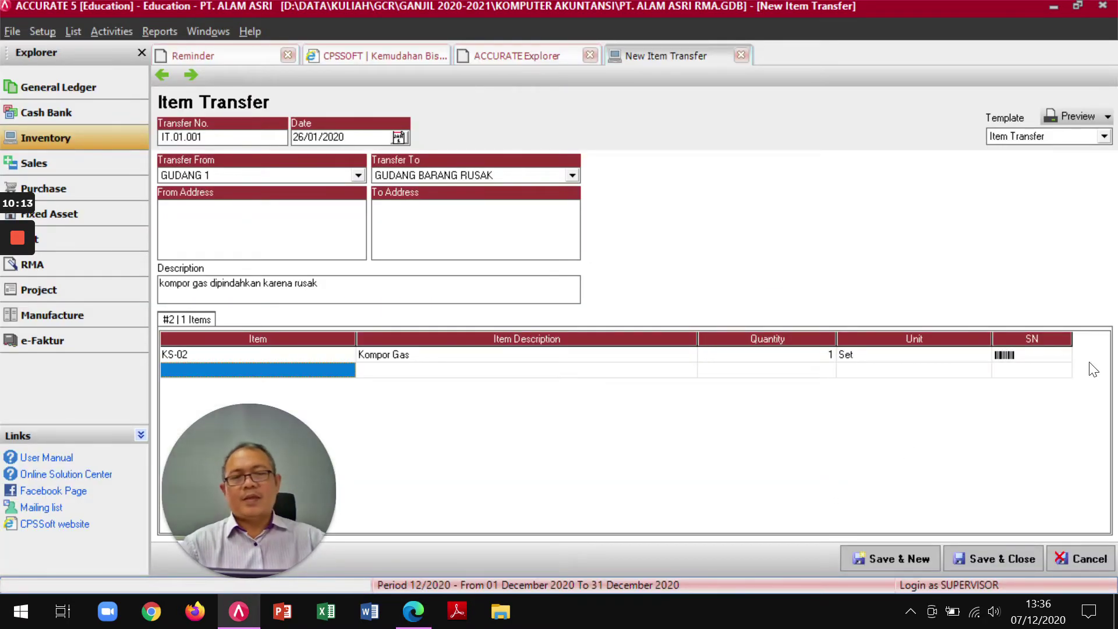
Preview the printed form of item transfer IT.01.001 and close the preview
click(1072, 117)
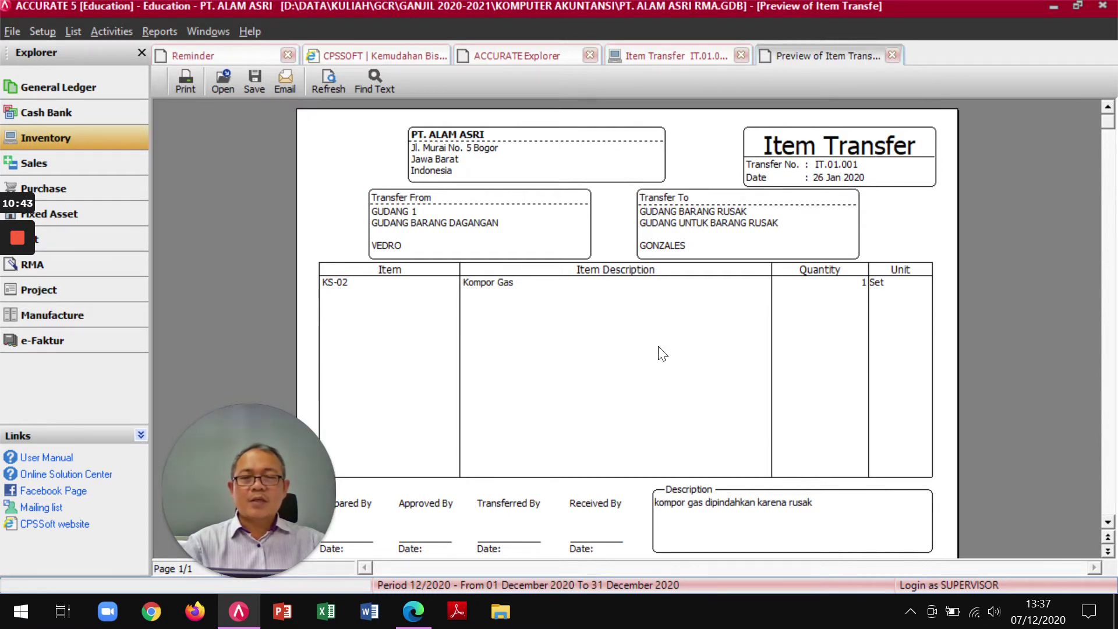
click(892, 54)
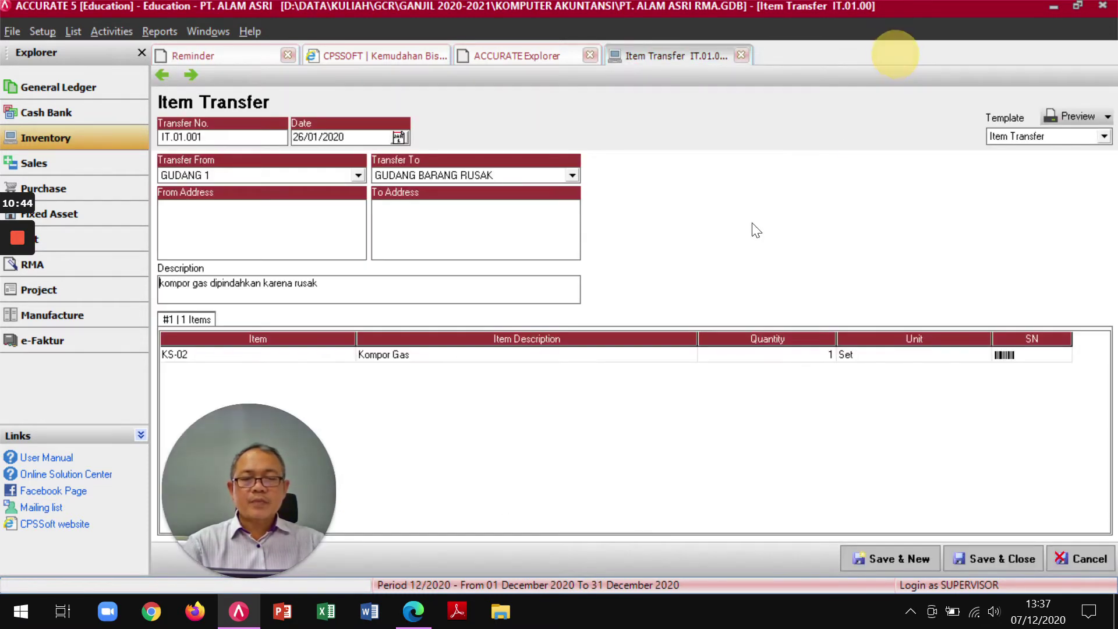
drag(293, 456, 135, 458)
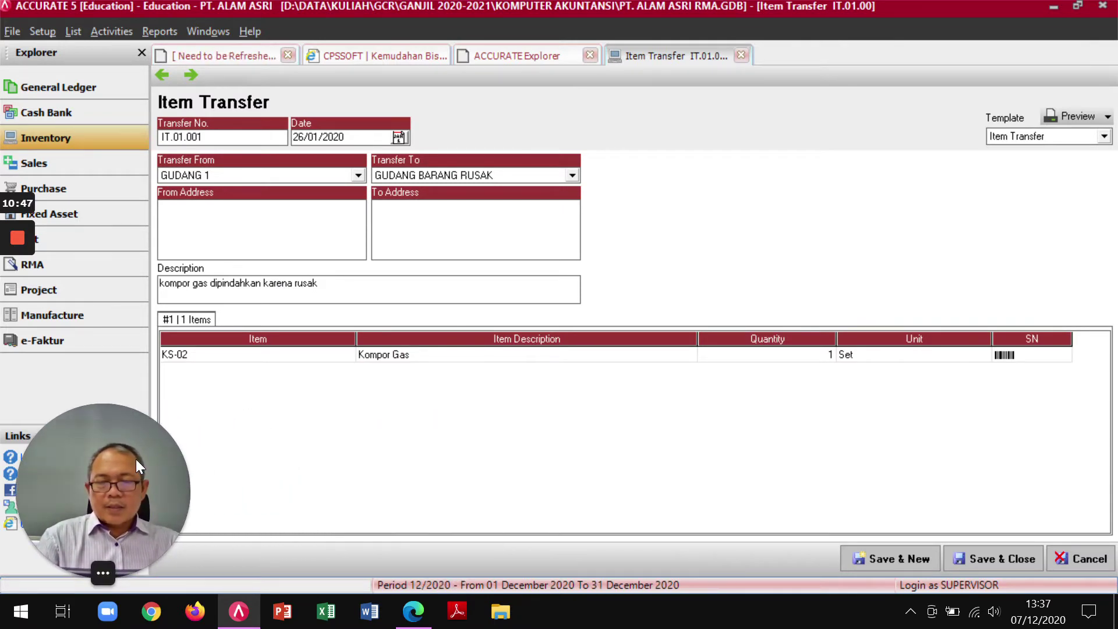
Save and close the item transfer, and go to the 27 Januari 2020 case in the PDF module
click(991, 559)
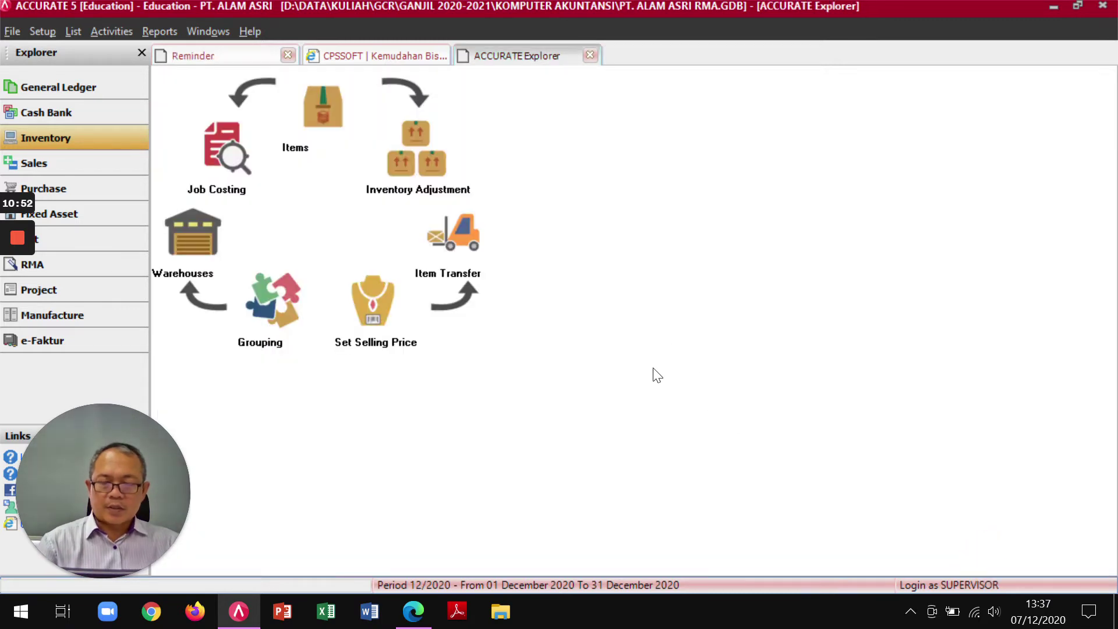
key(alt+Tab)
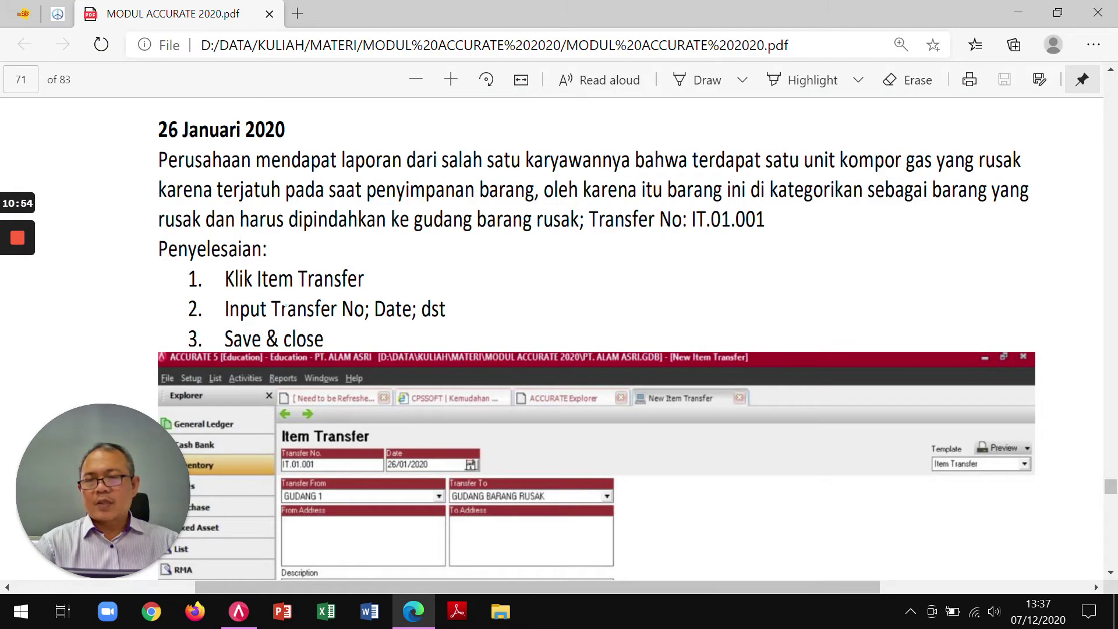
scroll(289, 292, down, 10)
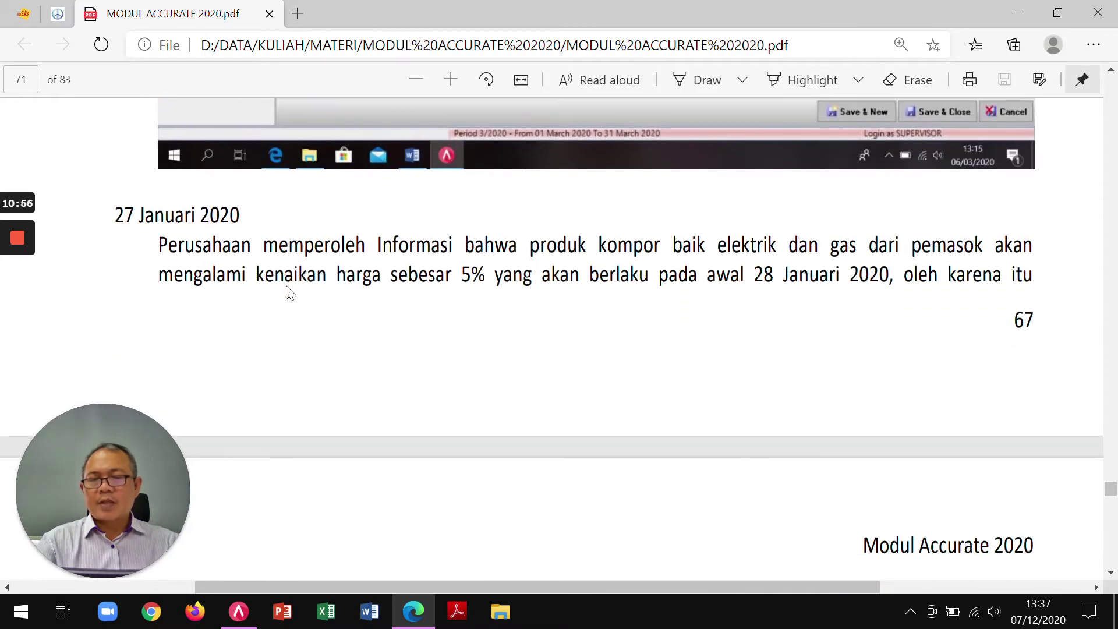
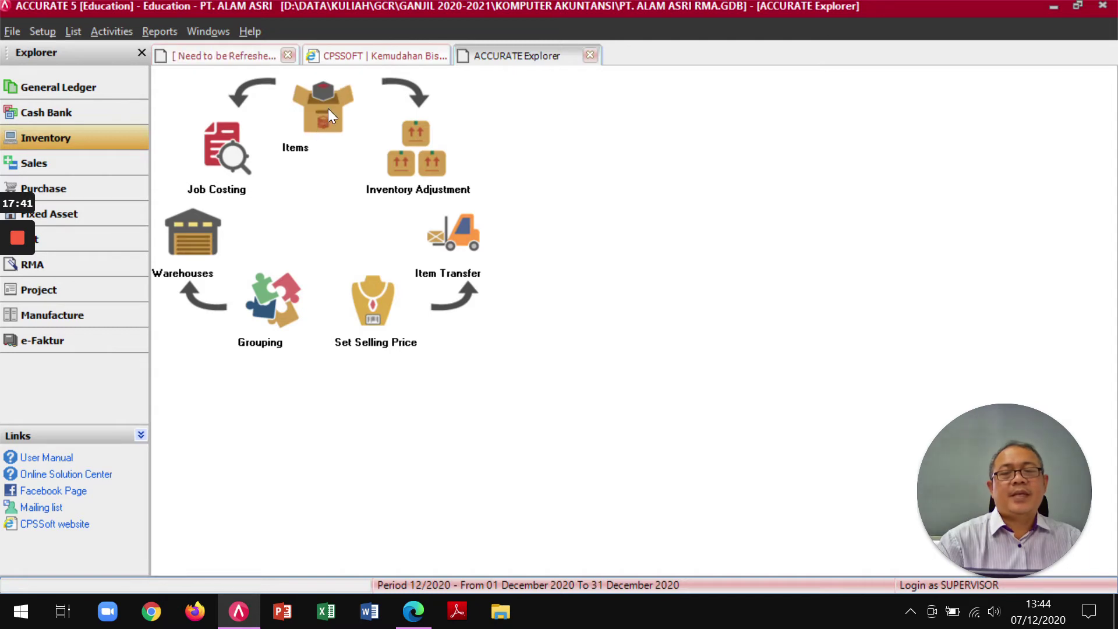
Compare the item list's stock quantities with the PAHEBAR package products in the PDF's 28 Januari 2020 case, and close the list
click(327, 108)
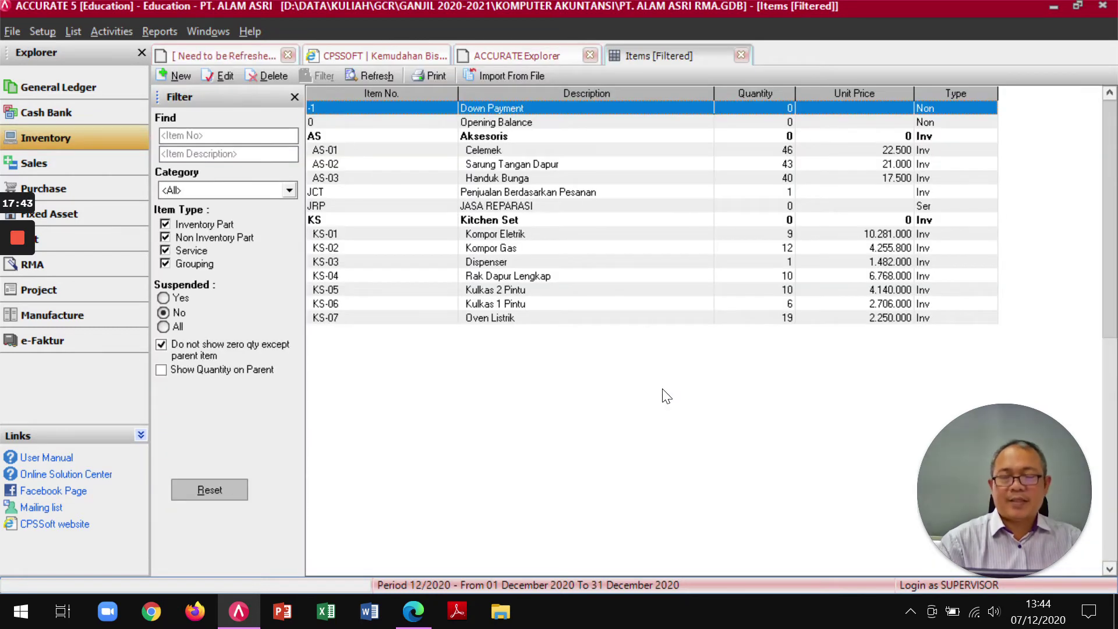
key(alt+Tab)
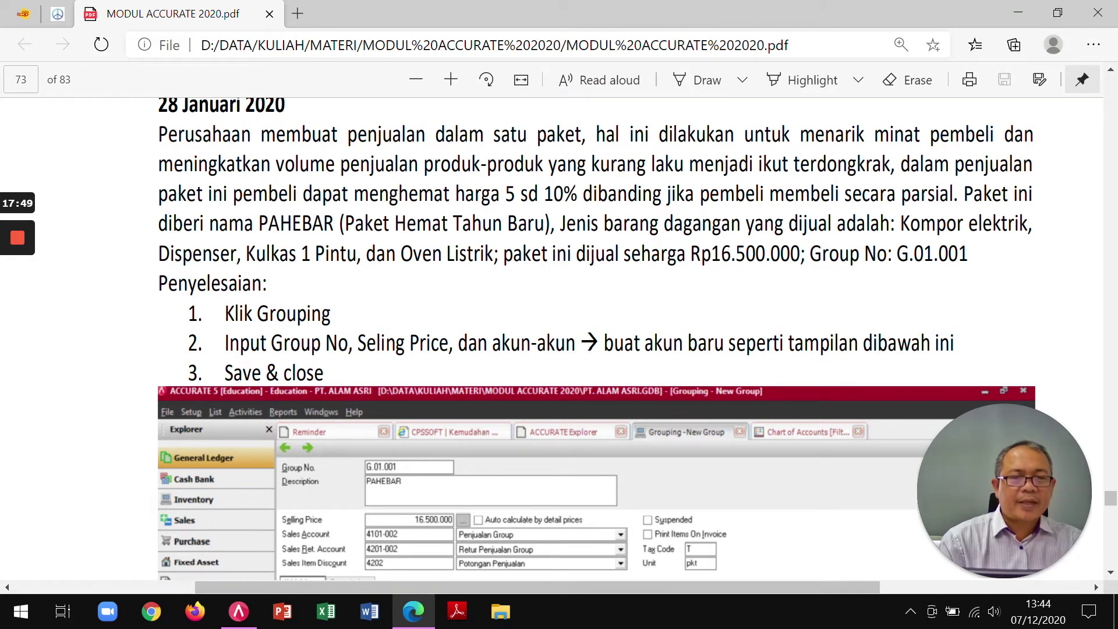
key(alt+Tab)
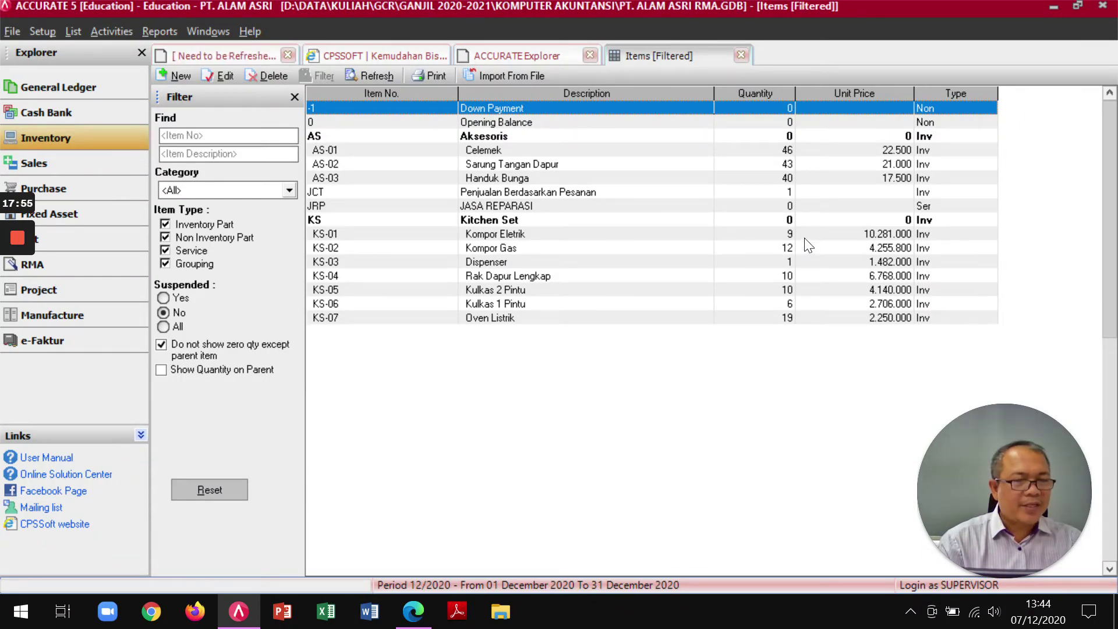
key(alt+Tab)
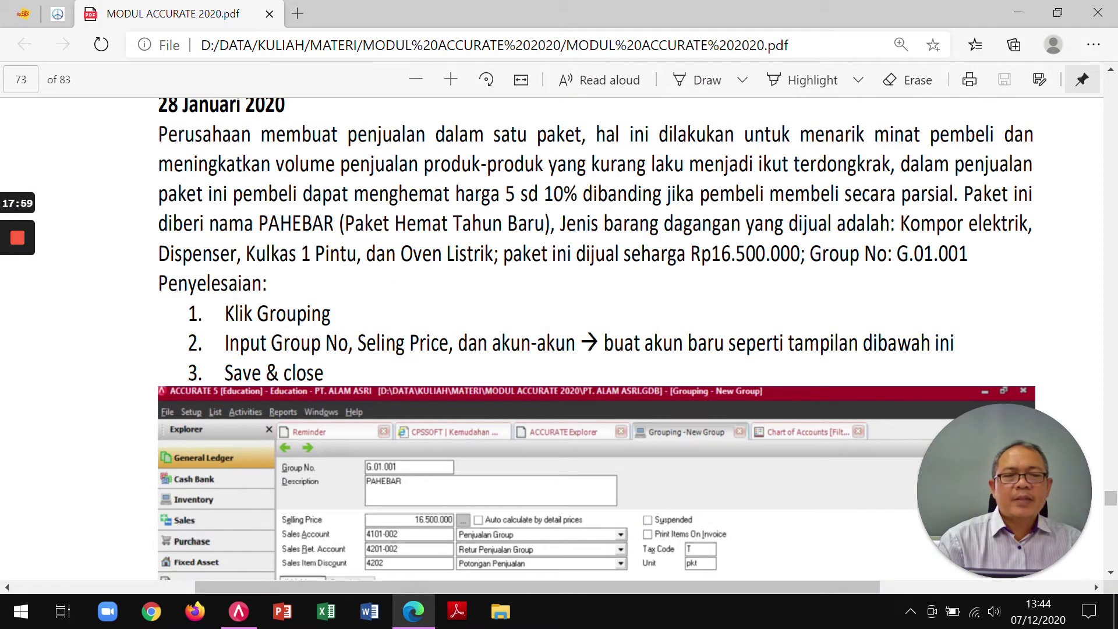
key(alt+Tab)
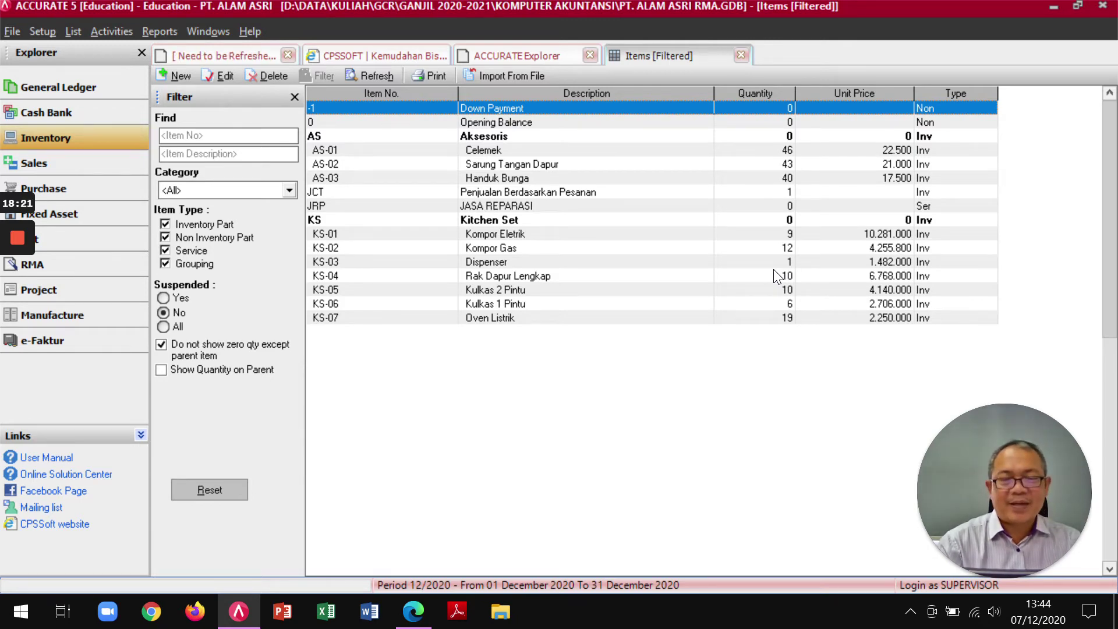
key(alt+Tab)
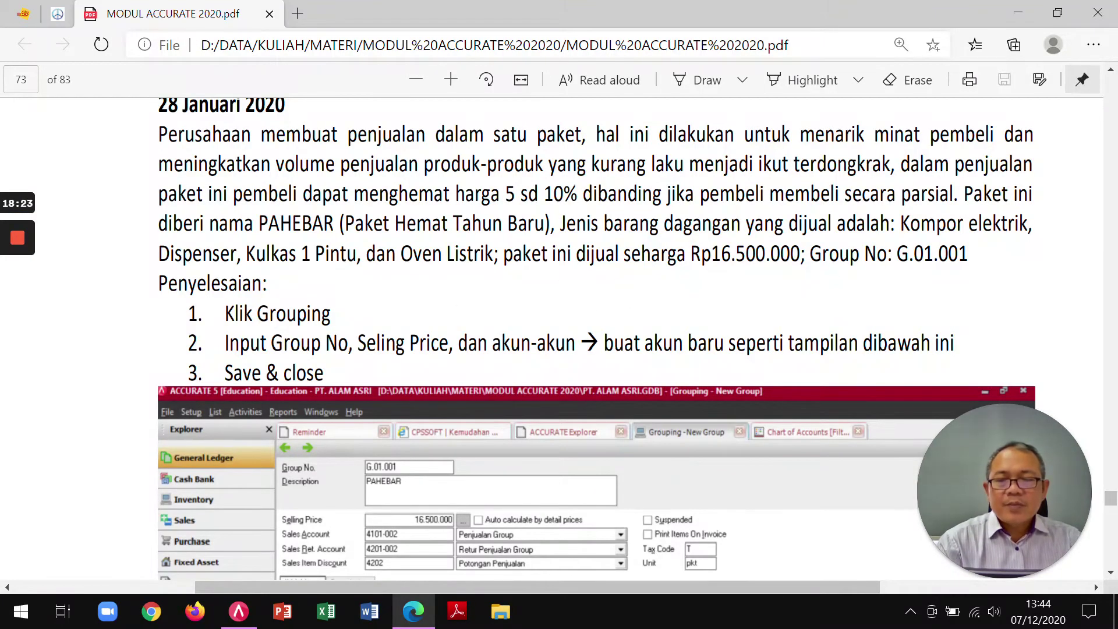
key(alt+Tab)
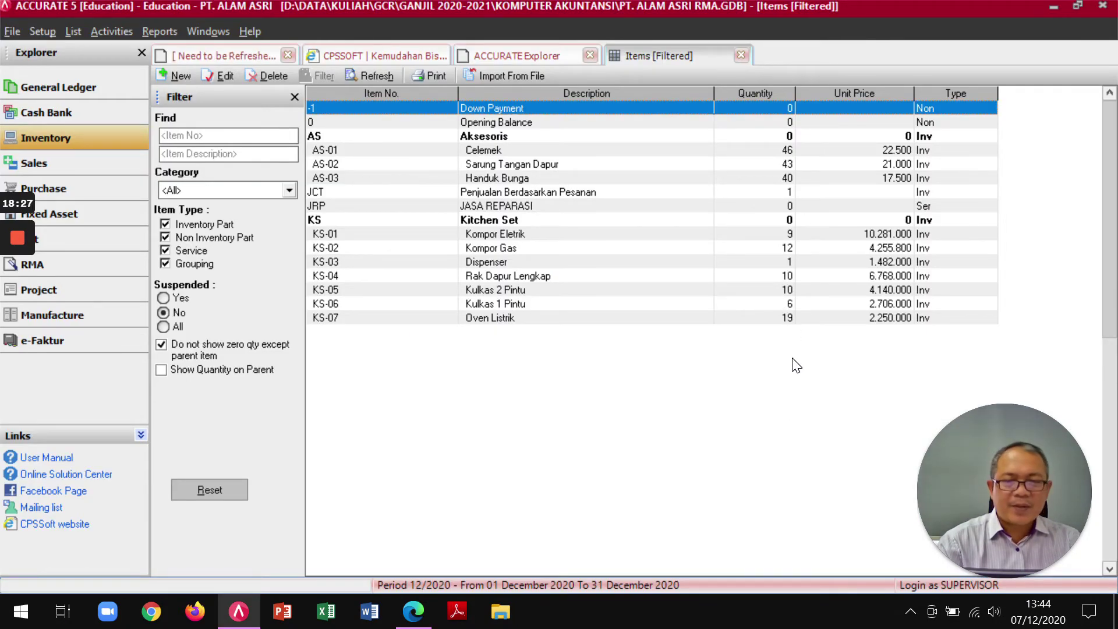
key(alt+Tab)
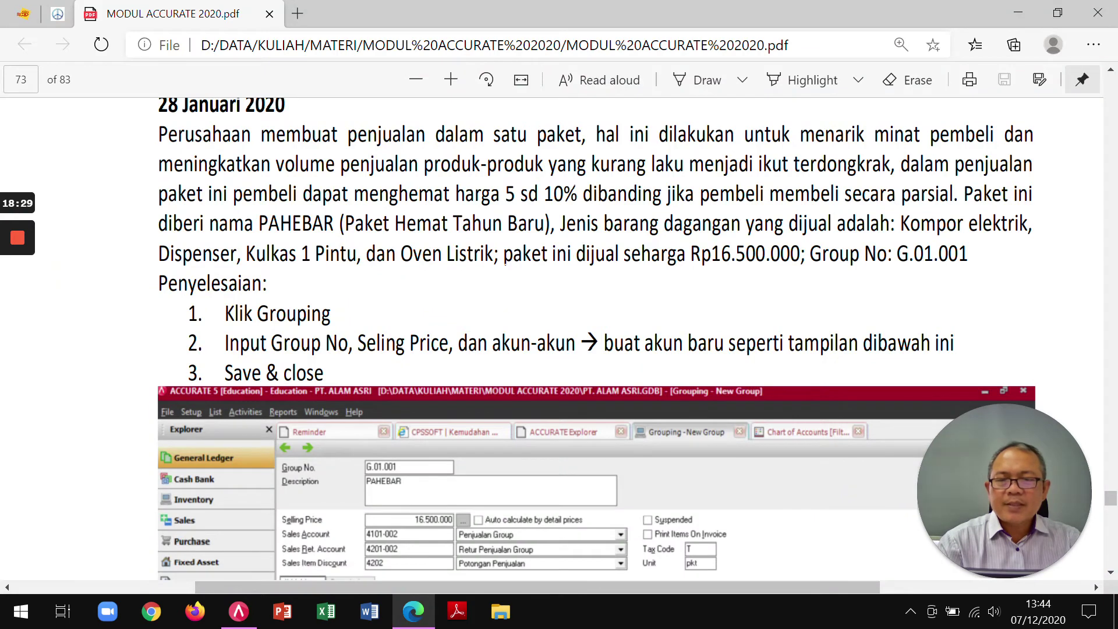
key(alt+Tab)
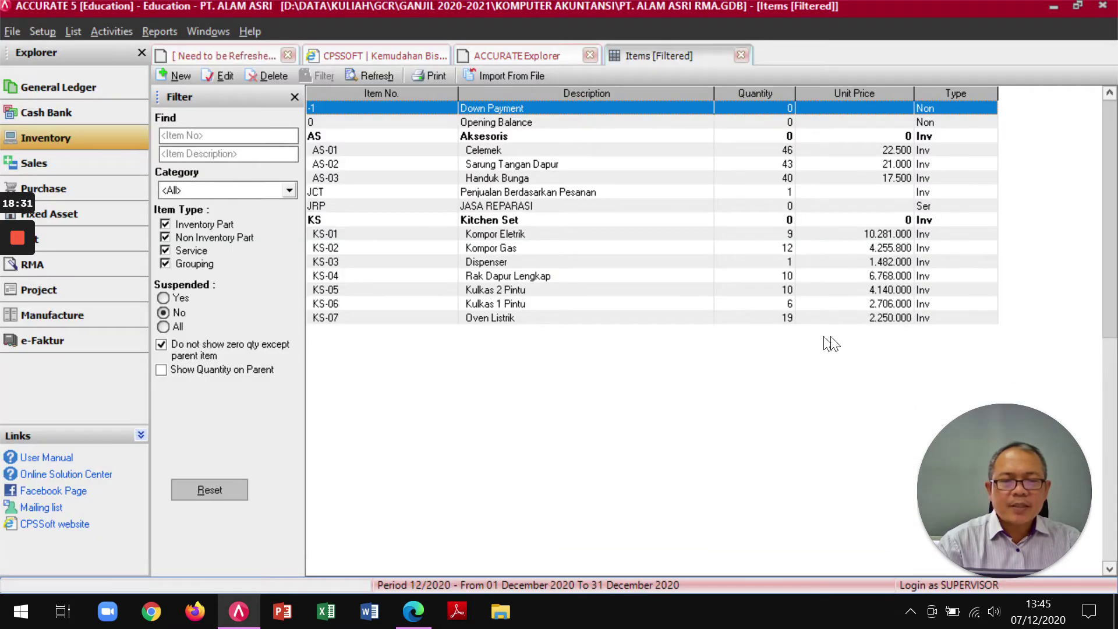
key(alt+Tab)
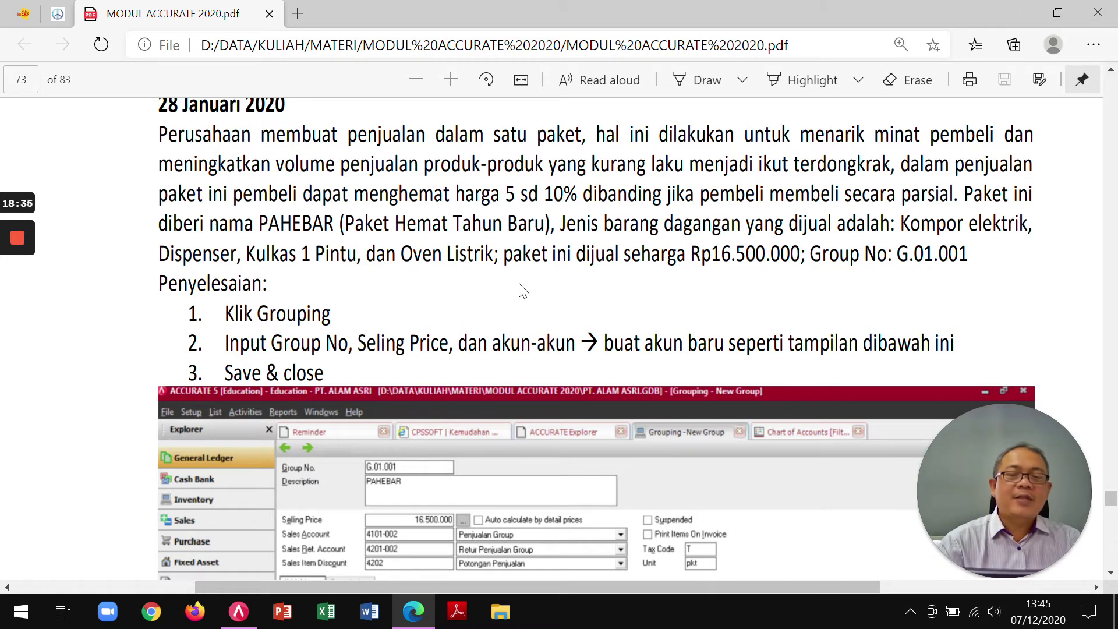
scroll(315, 195, up, 1)
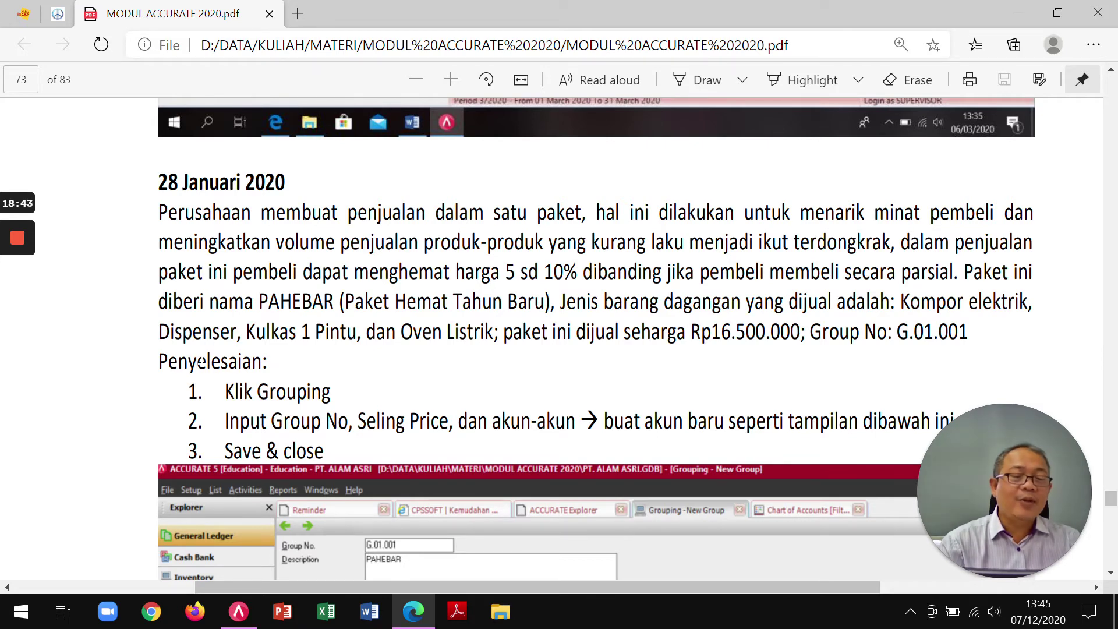
key(alt+Tab)
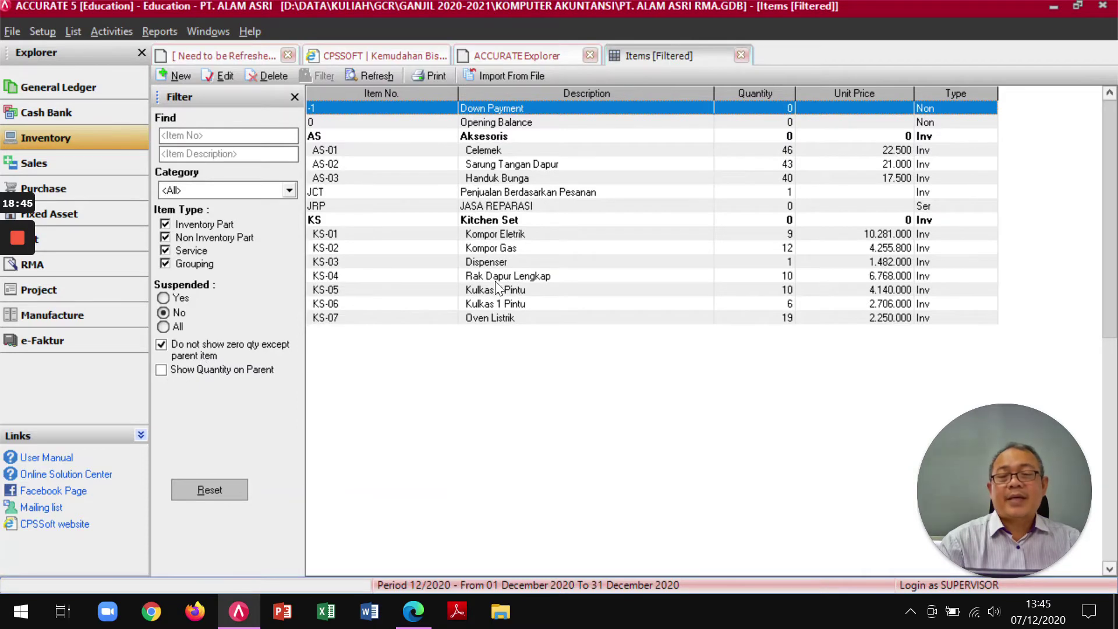
click(741, 55)
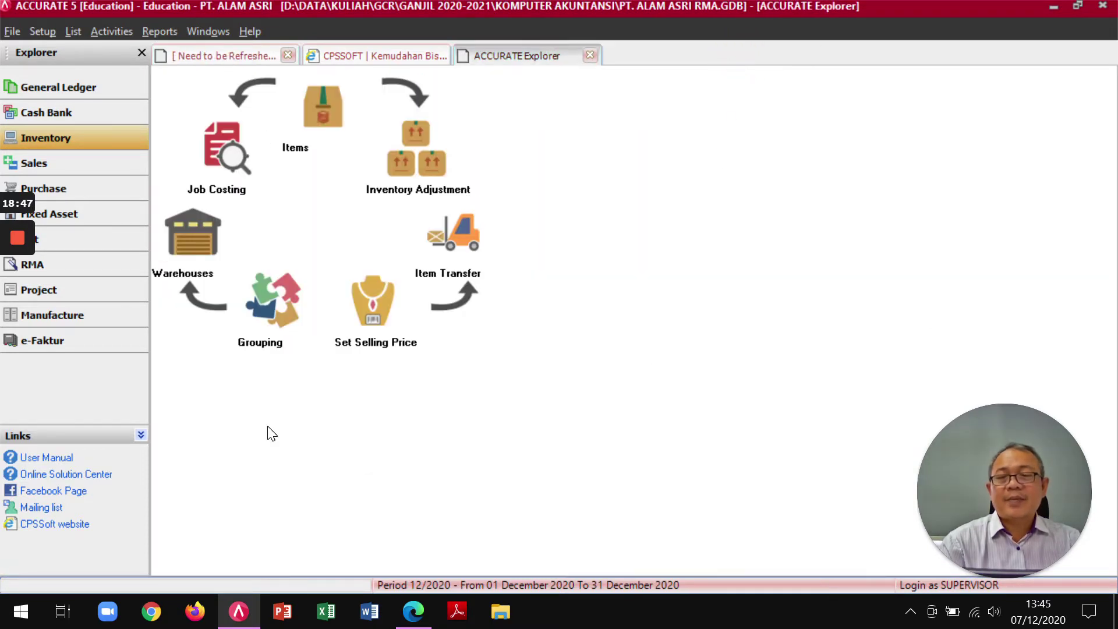
Start a new purchase invoice for the vendor Abadi, PT
click(44, 188)
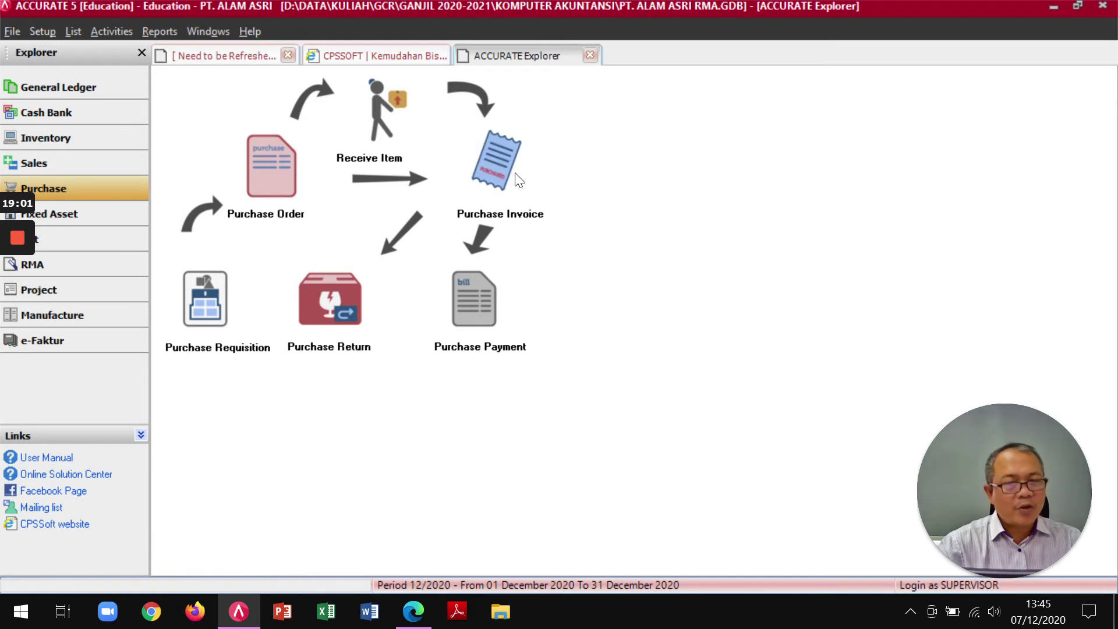
click(499, 159)
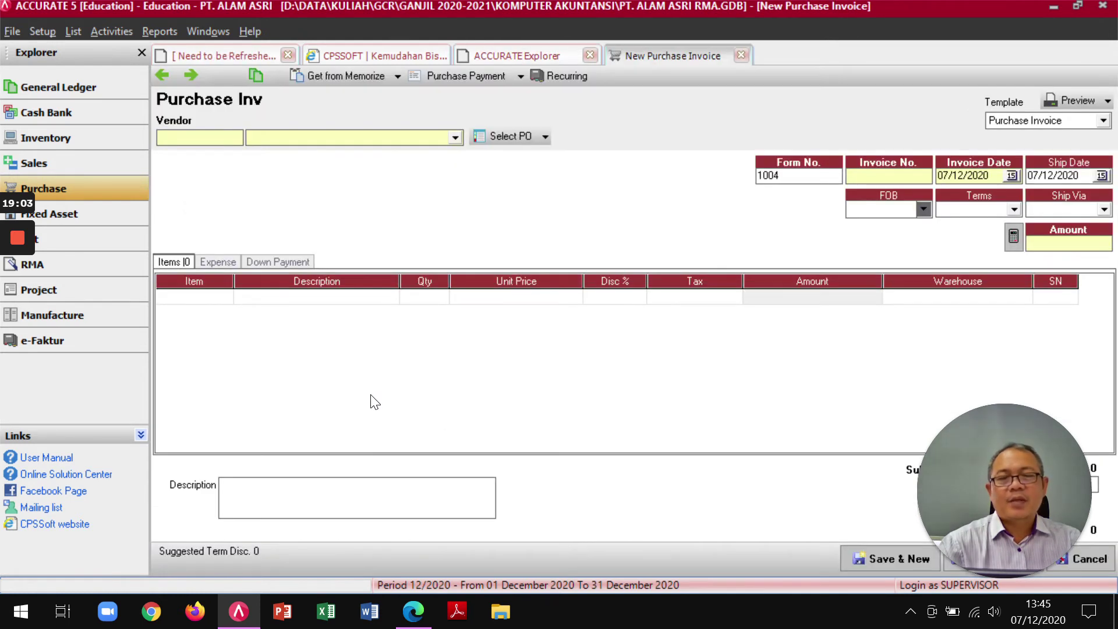
click(456, 138)
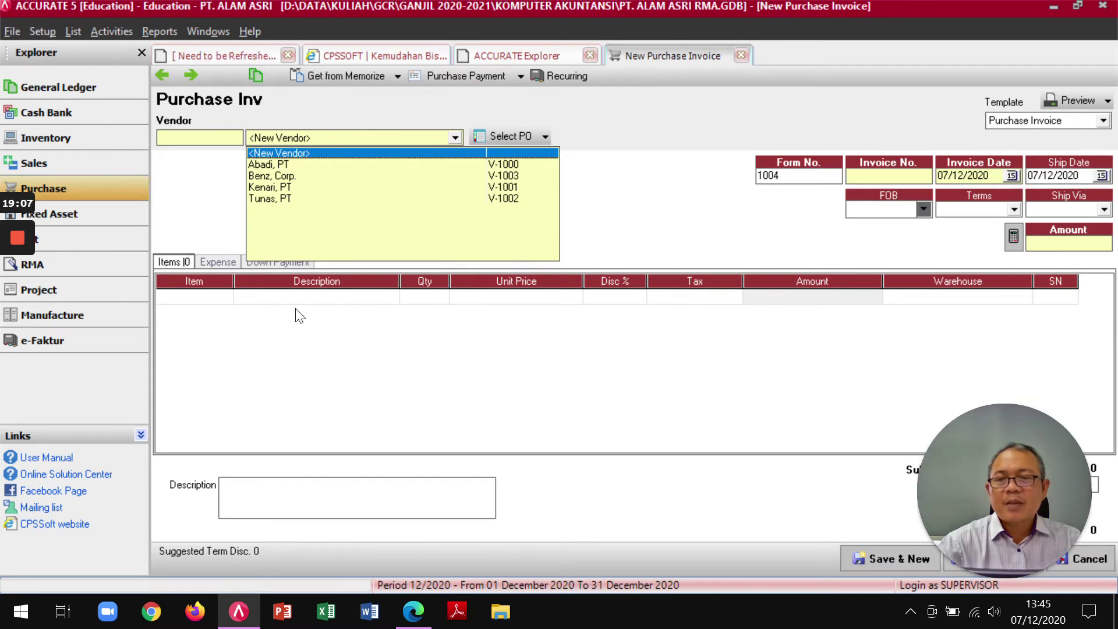
click(280, 166)
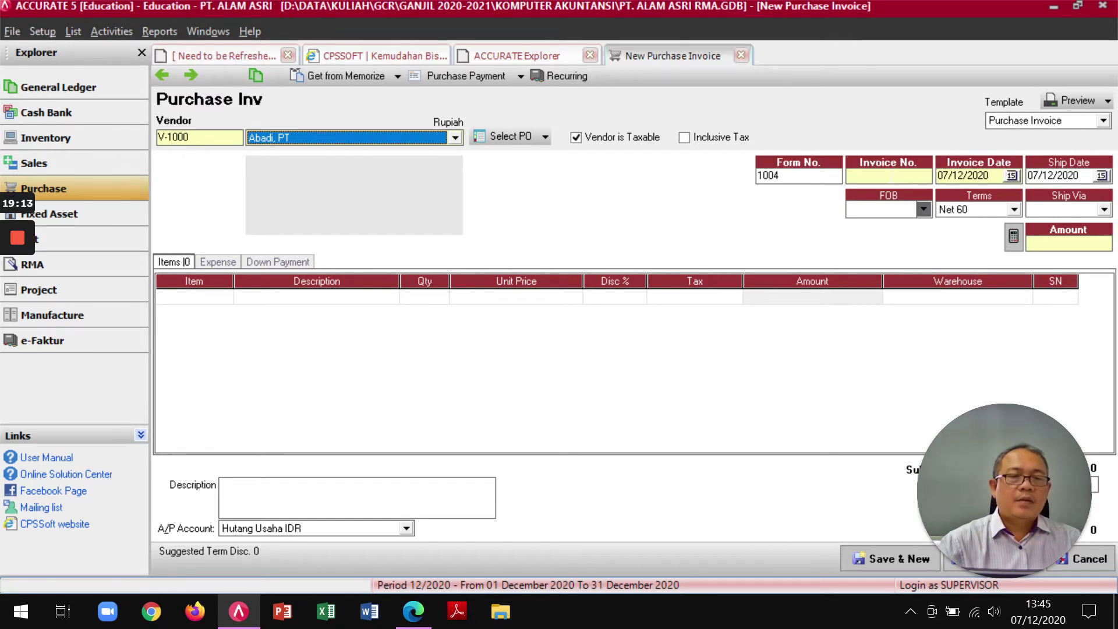
Enter "Abadi 100" as the purchase invoice number
click(889, 176)
text(aba)
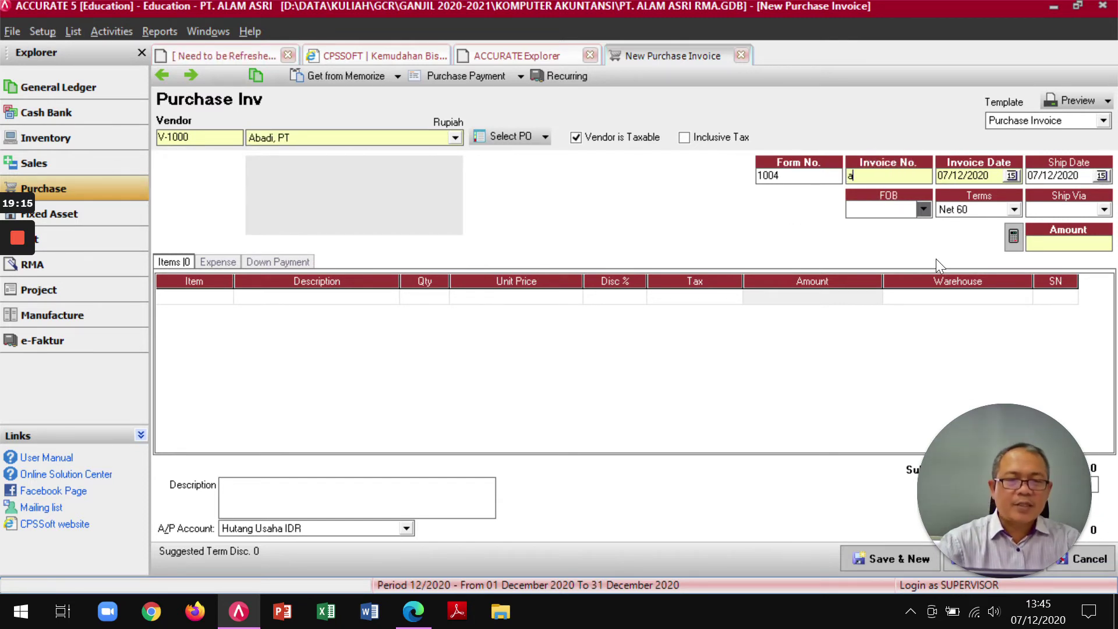
key(BackSpace)
key(BackSpace)
key(BackSpace)
text(Abadi)
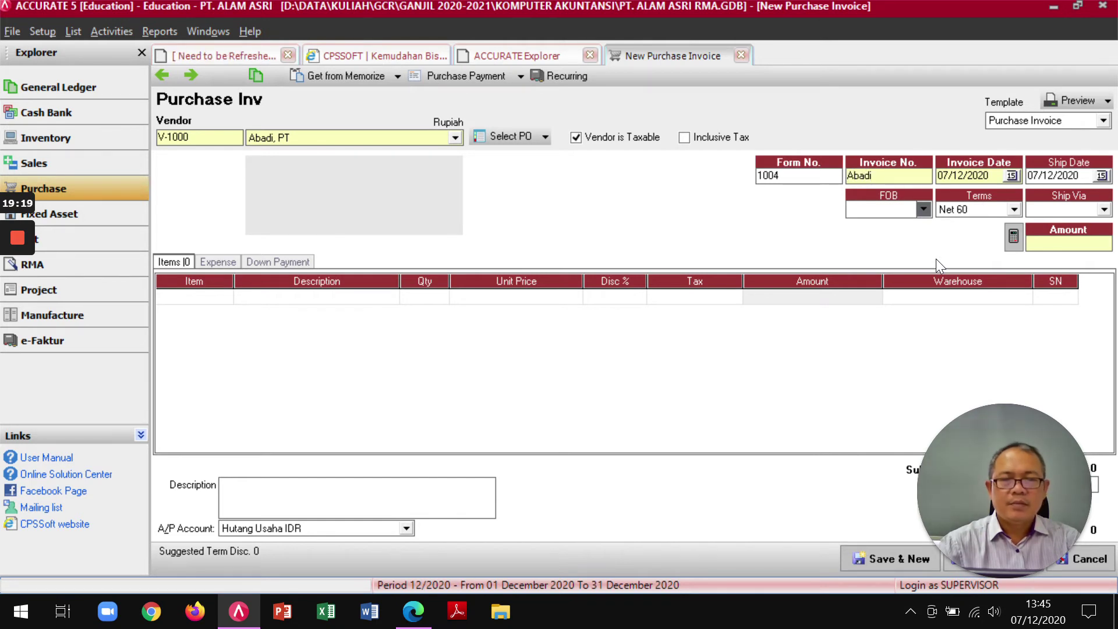
text( 100)
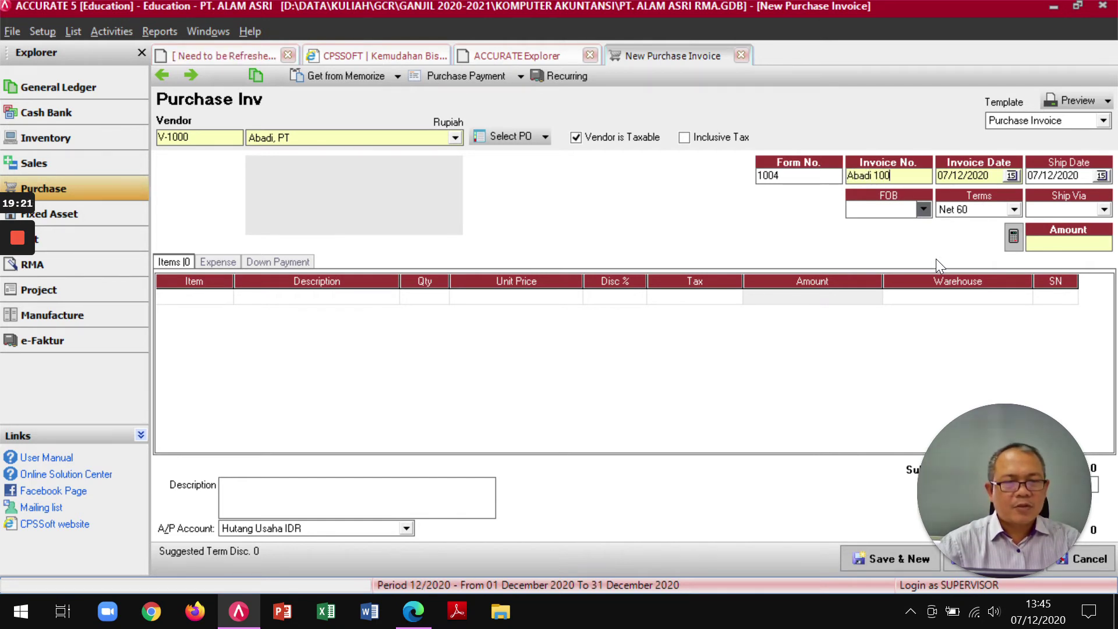
Set both the invoice date and the ship date of the purchase invoice to 20/01/2020
click(1013, 176)
click(963, 195)
click(966, 216)
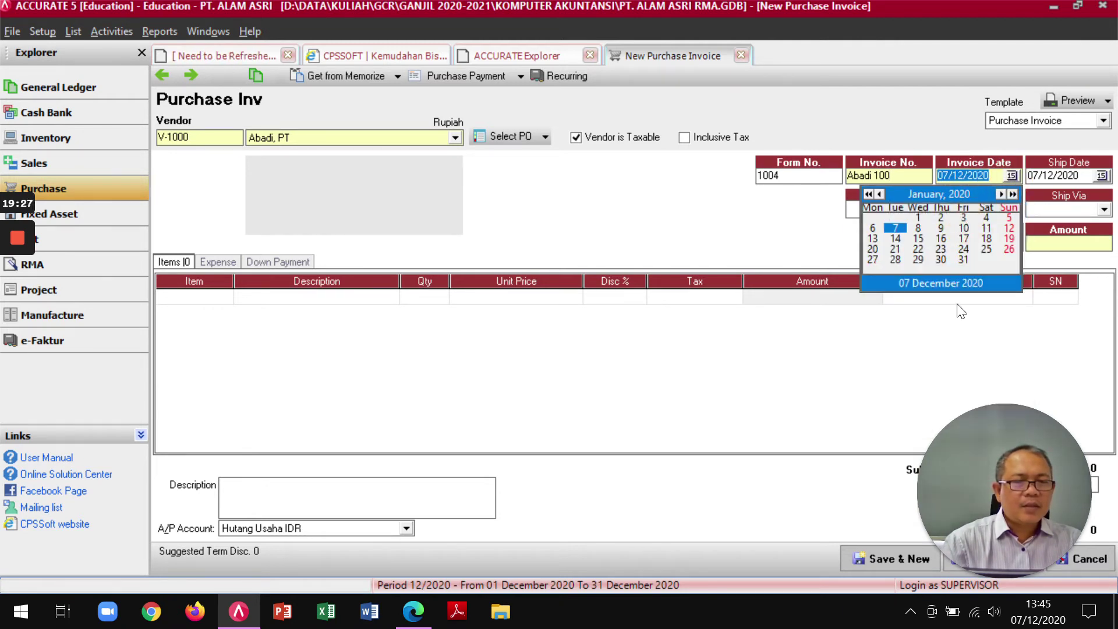
click(872, 249)
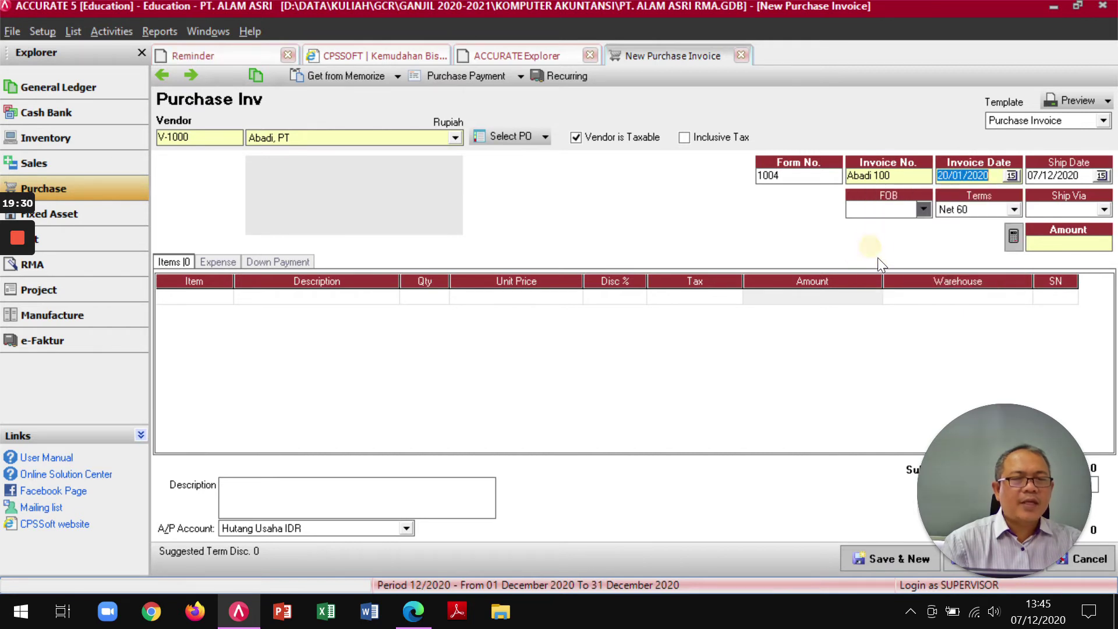
click(1100, 177)
click(1042, 199)
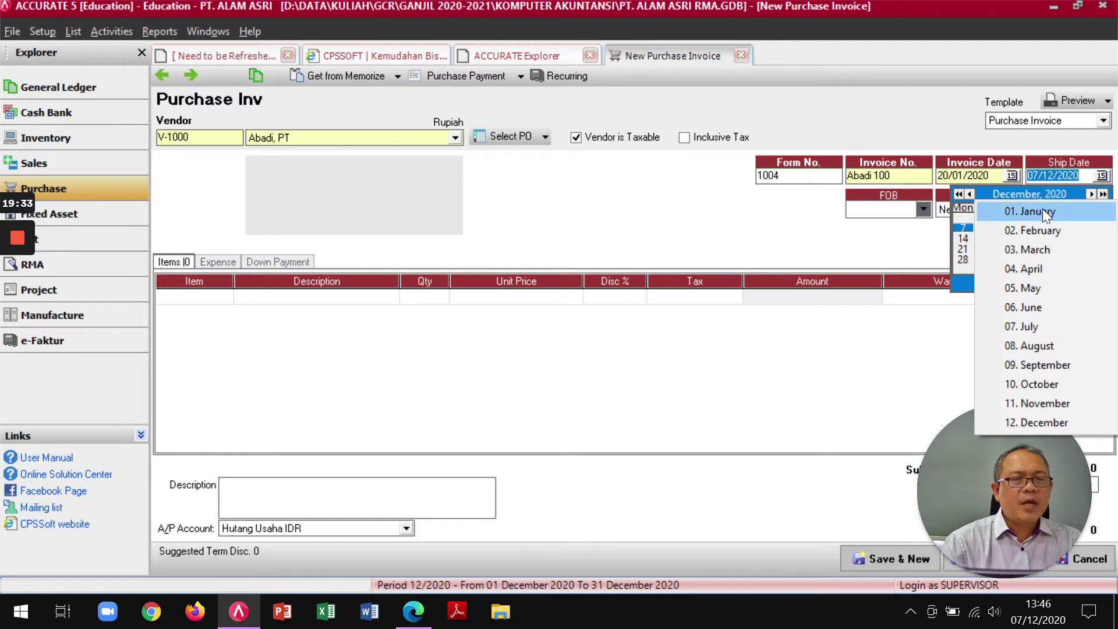
click(1043, 210)
click(964, 251)
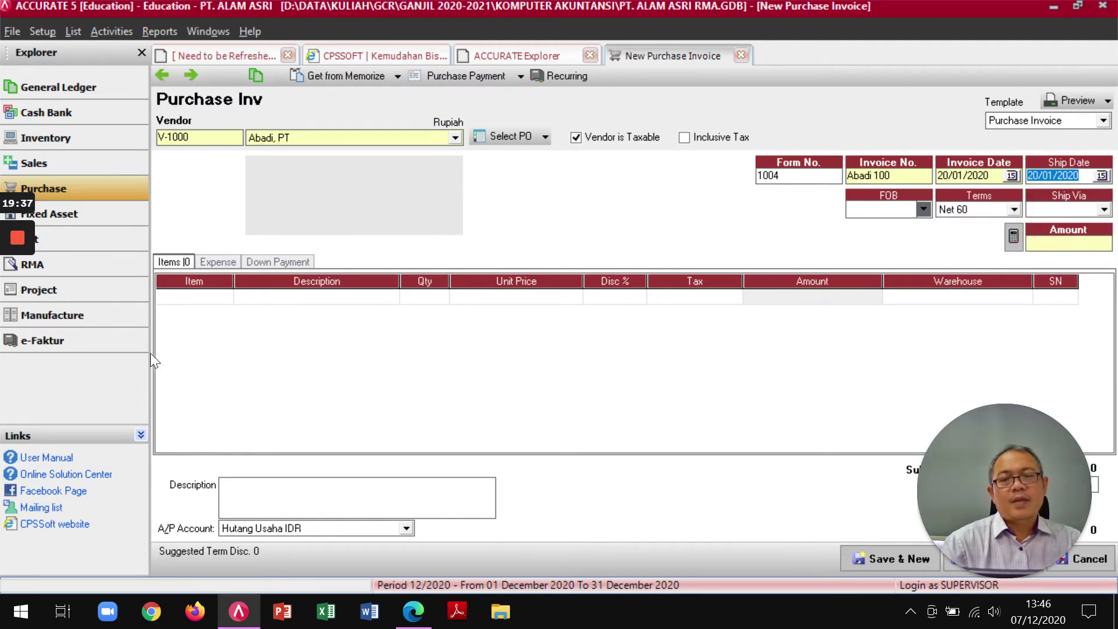
Add the item KS-03 Dispenser to the first line of the purchase invoice
click(201, 297)
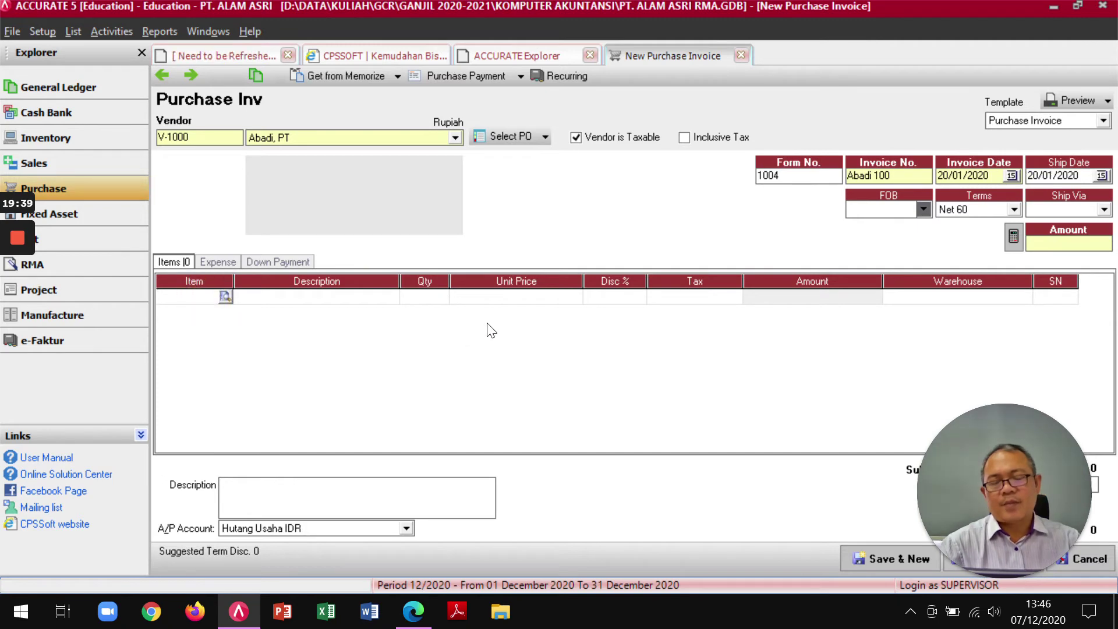
text(d)
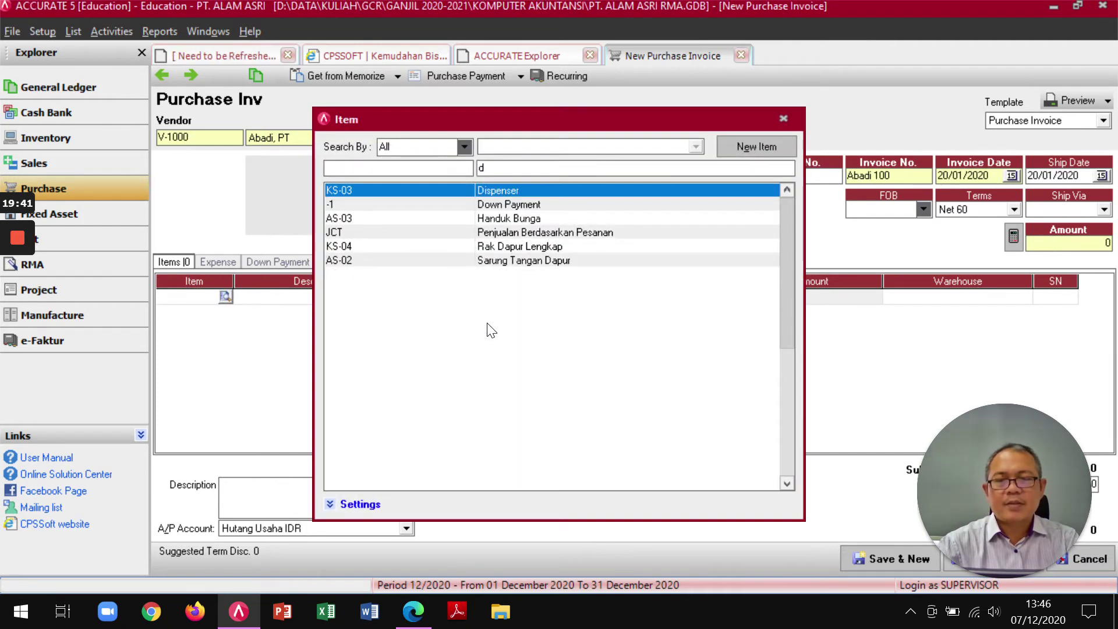
key(Return)
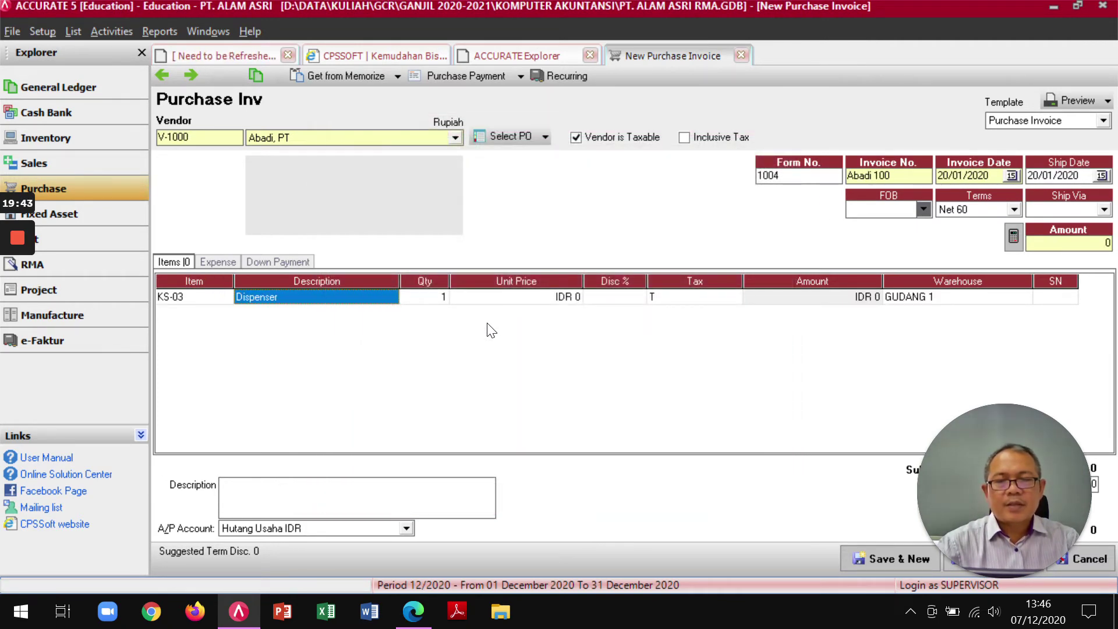
key(Tab)
key(Tab)
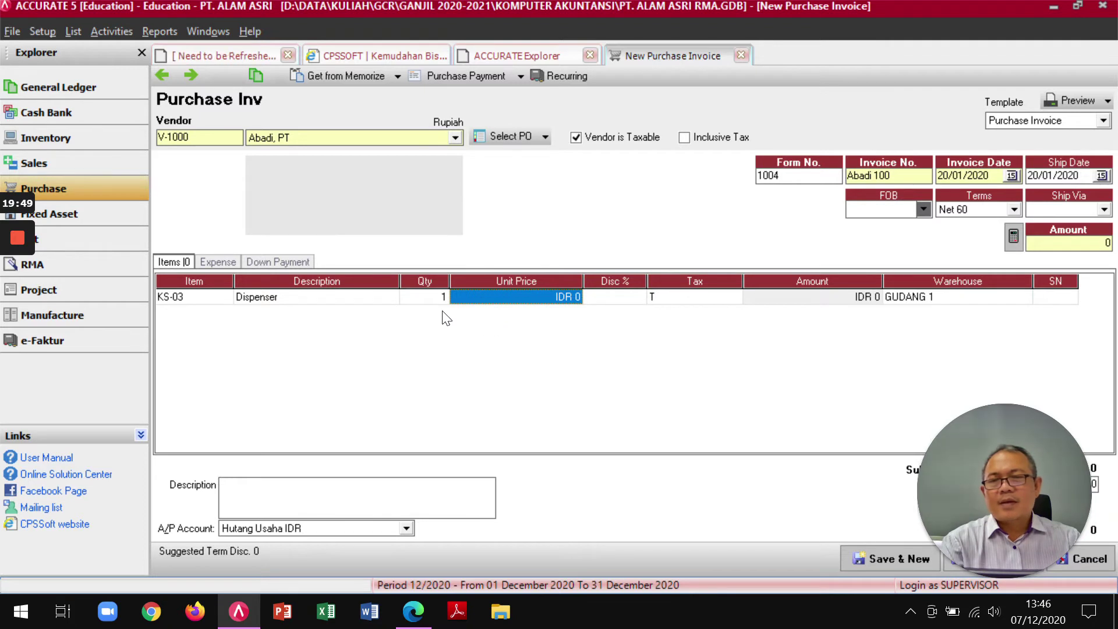
Check the Dispenser's stock by warehouse and its unit price in the item list, closing each list after viewing
click(71, 32)
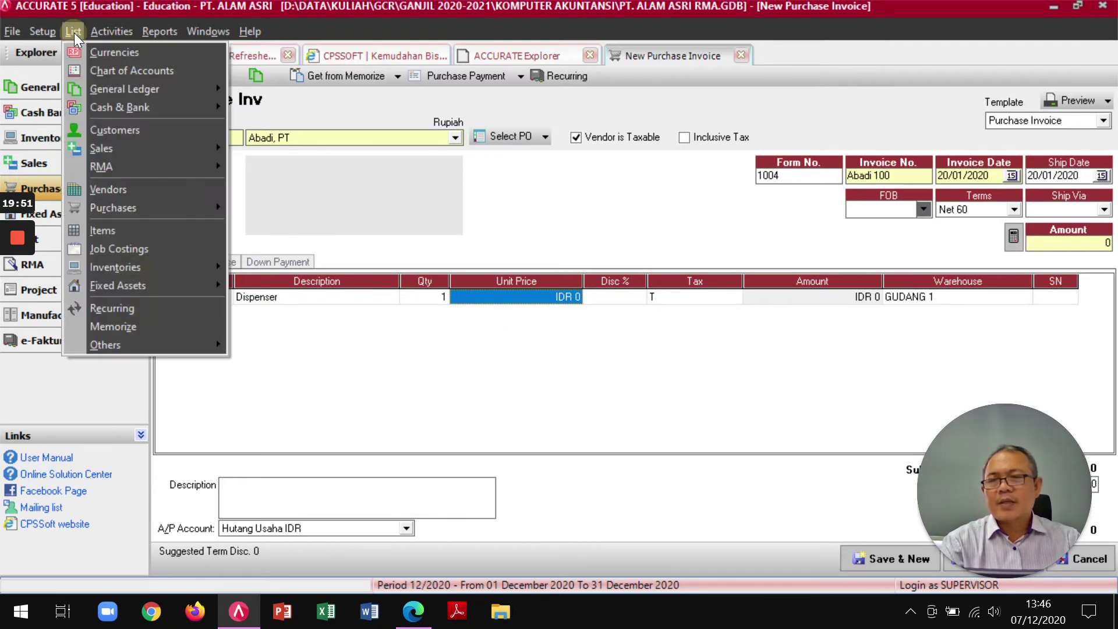
mouse_move(154, 269)
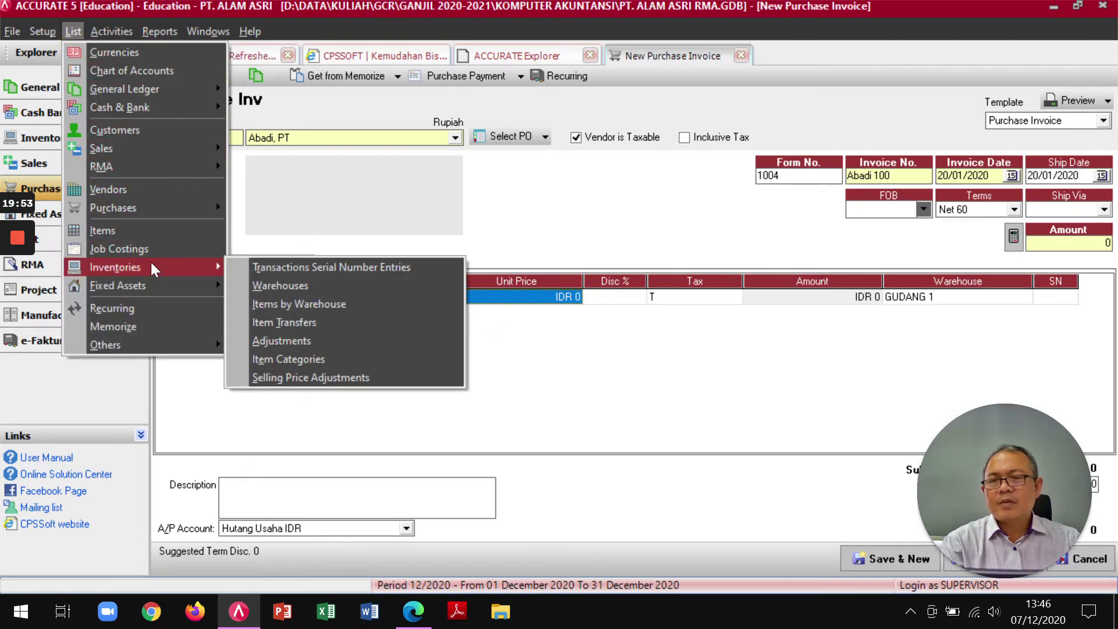
click(295, 302)
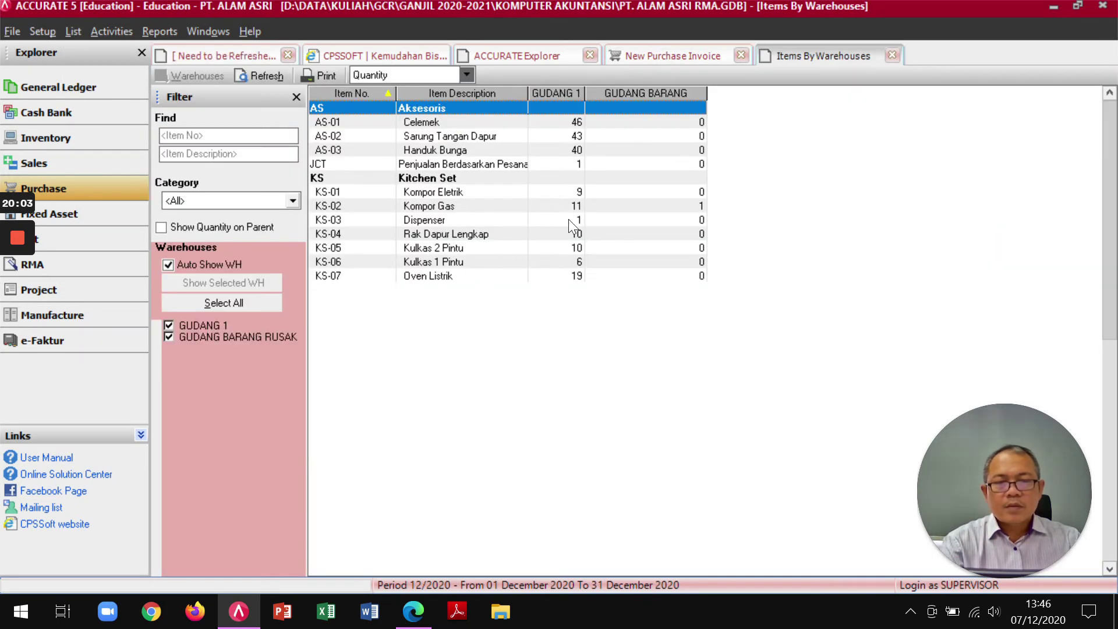
click(894, 56)
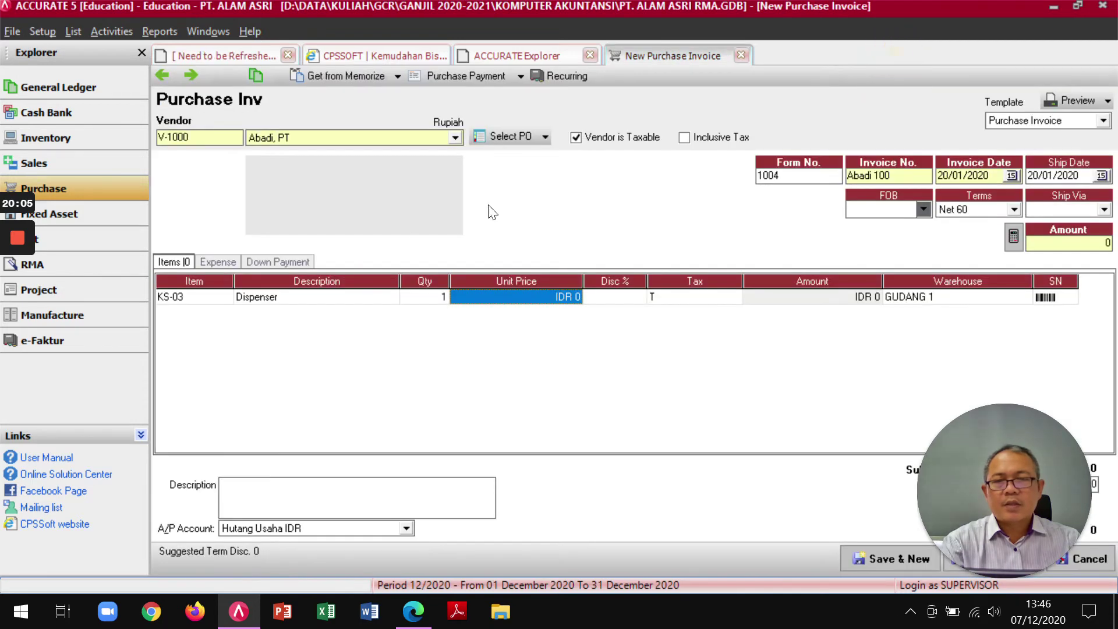
click(76, 34)
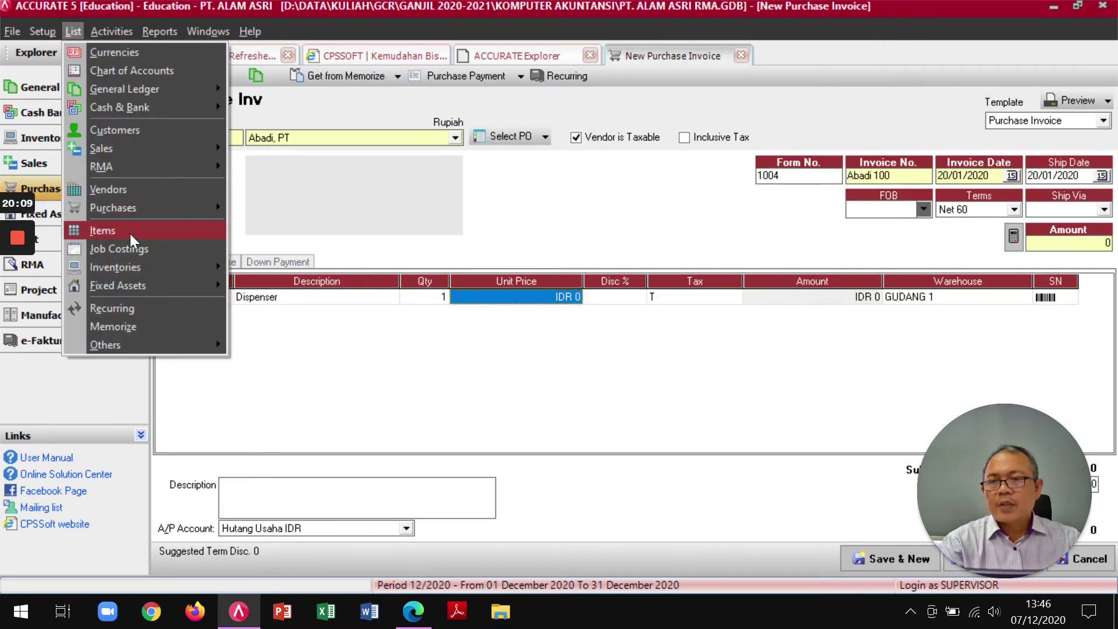
click(103, 230)
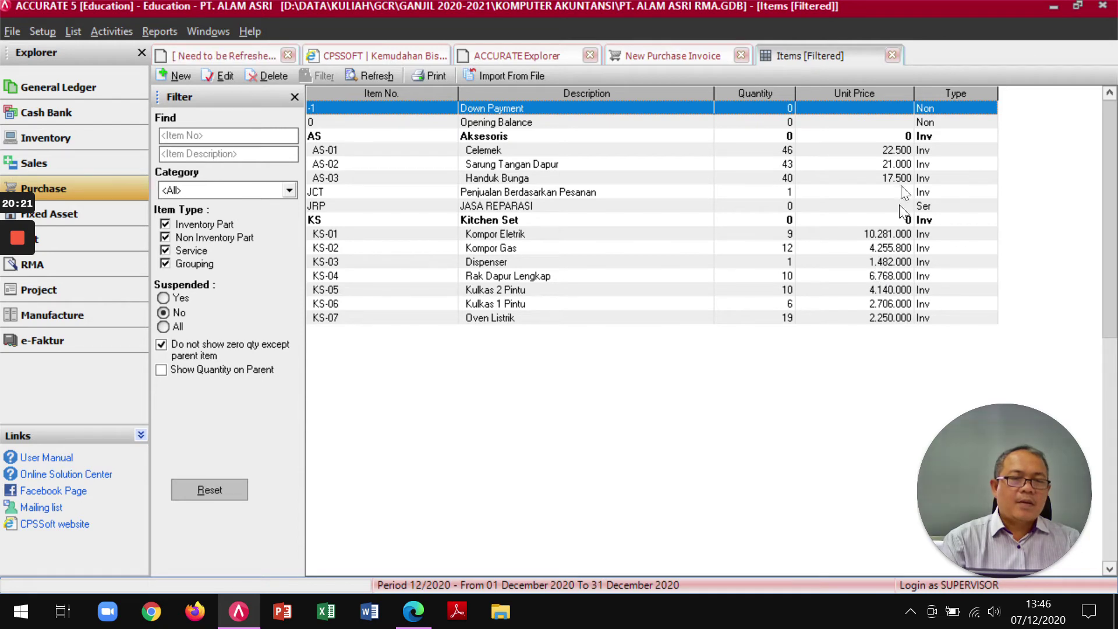
click(895, 54)
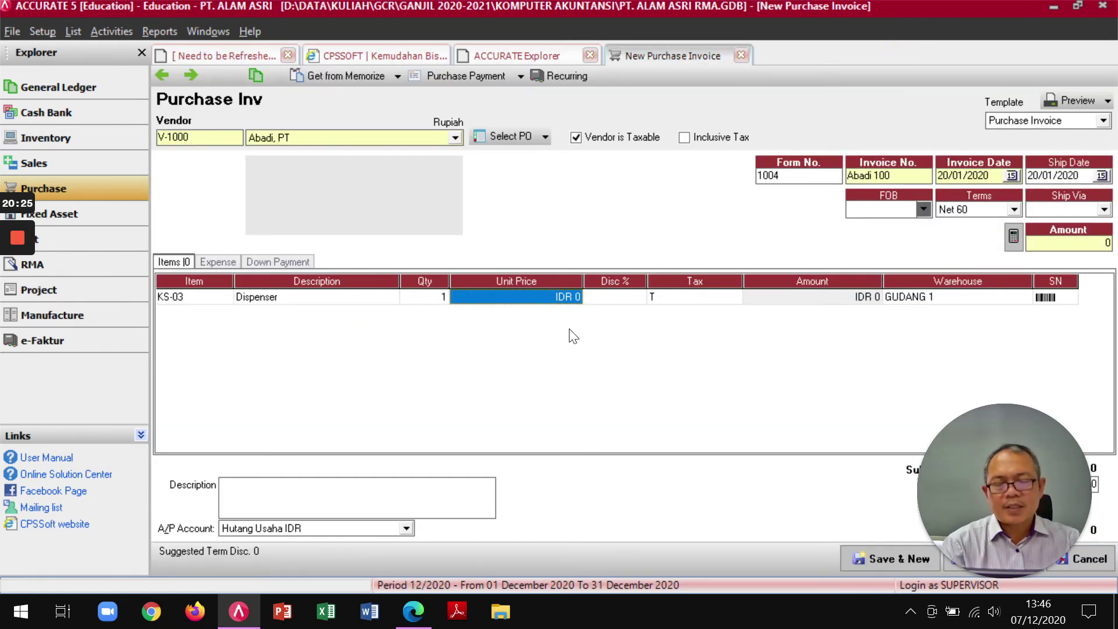
Set the Dispenser line's unit price to IDR 1.300.000 on the purchase invoice
text(13)
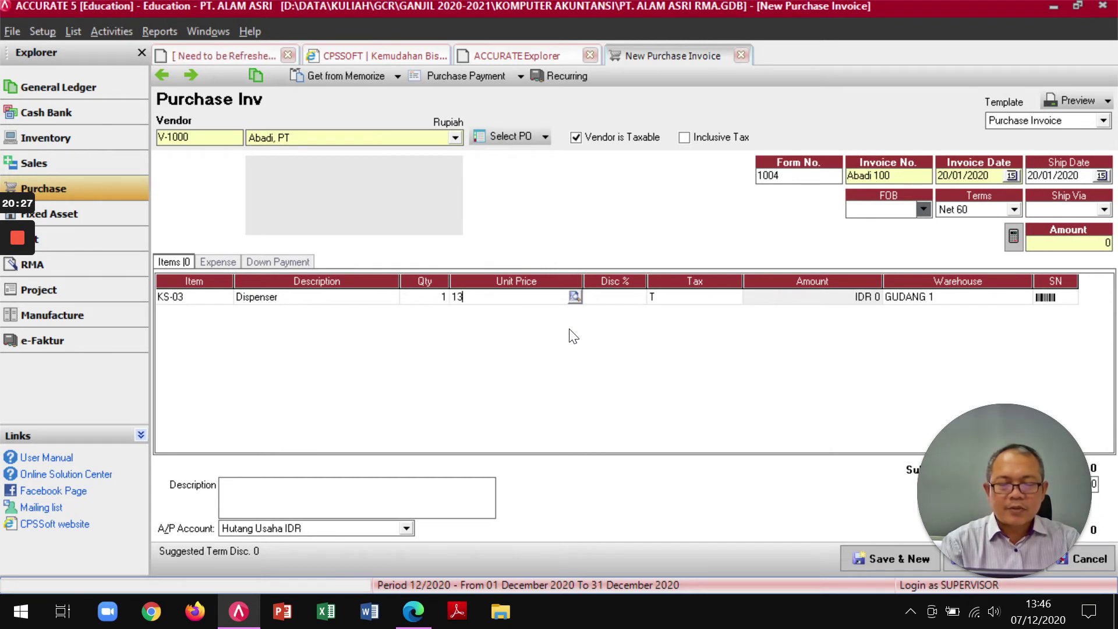
text(0000)
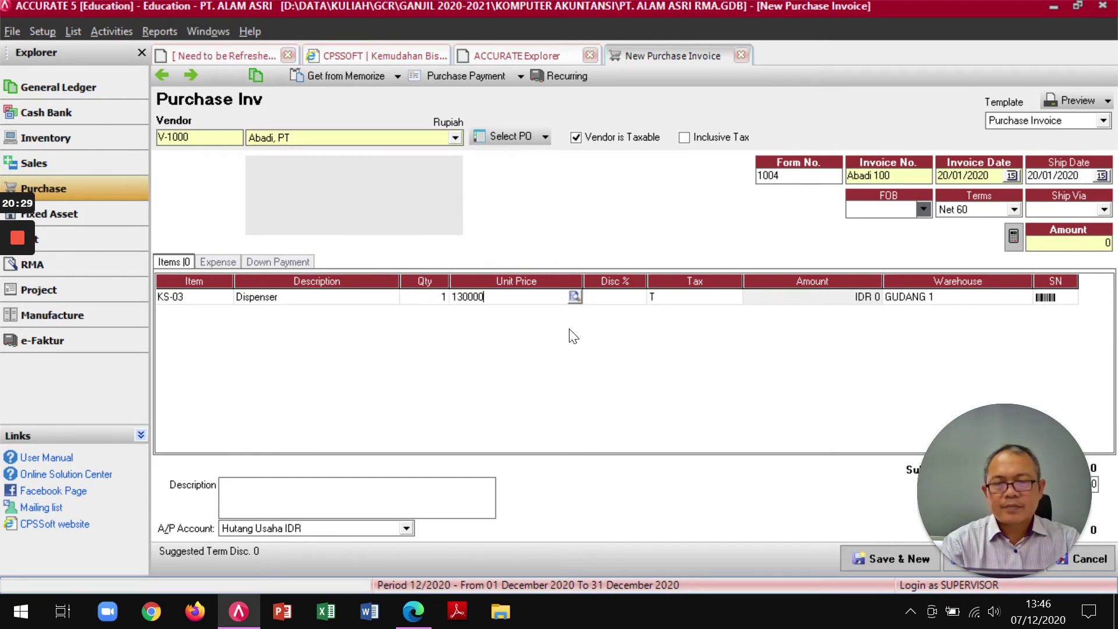
key(Tab)
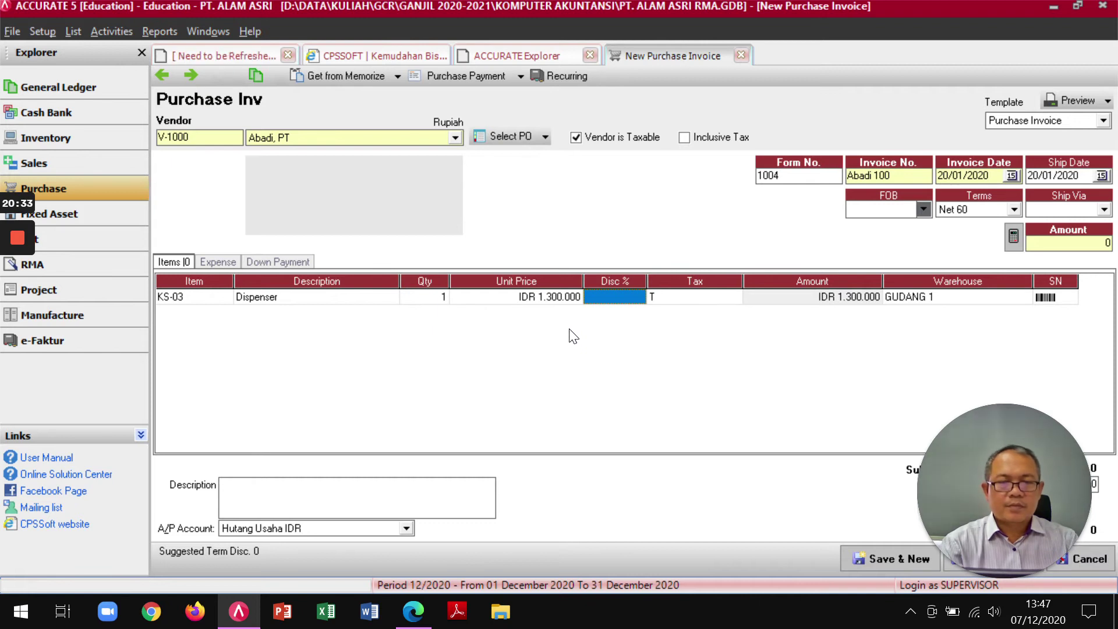
key(Tab)
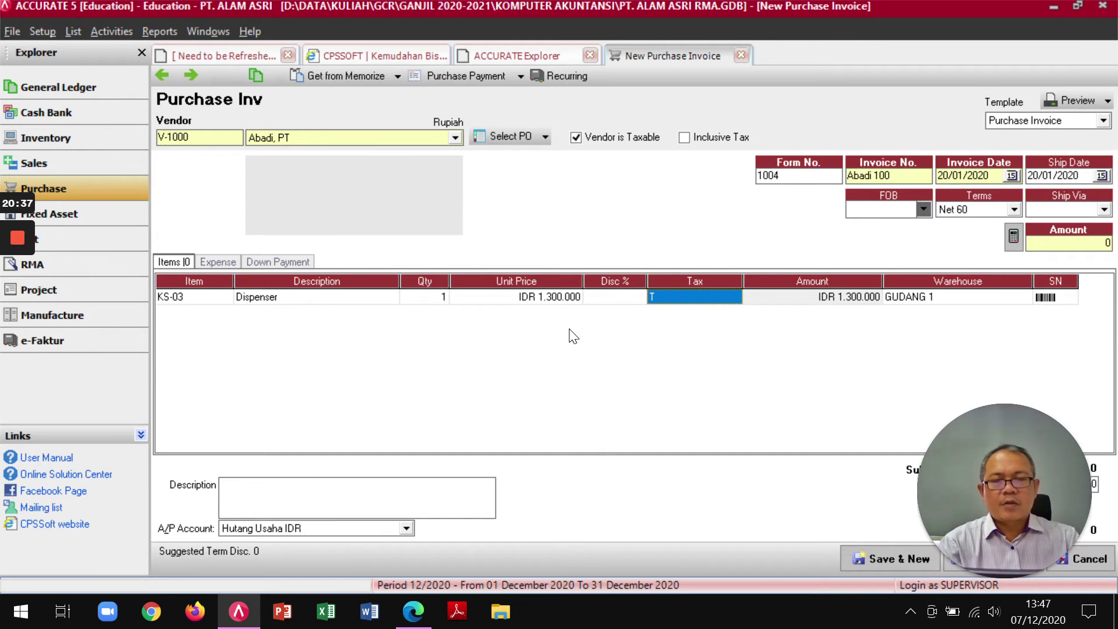
Set the Dispenser line's quantity to 10 and complete the item line
click(436, 299)
text(10)
key(Tab)
key(Tab)
key(Tab)
key(Tab)
key(Tab)
key(Tab)
key(Tab)
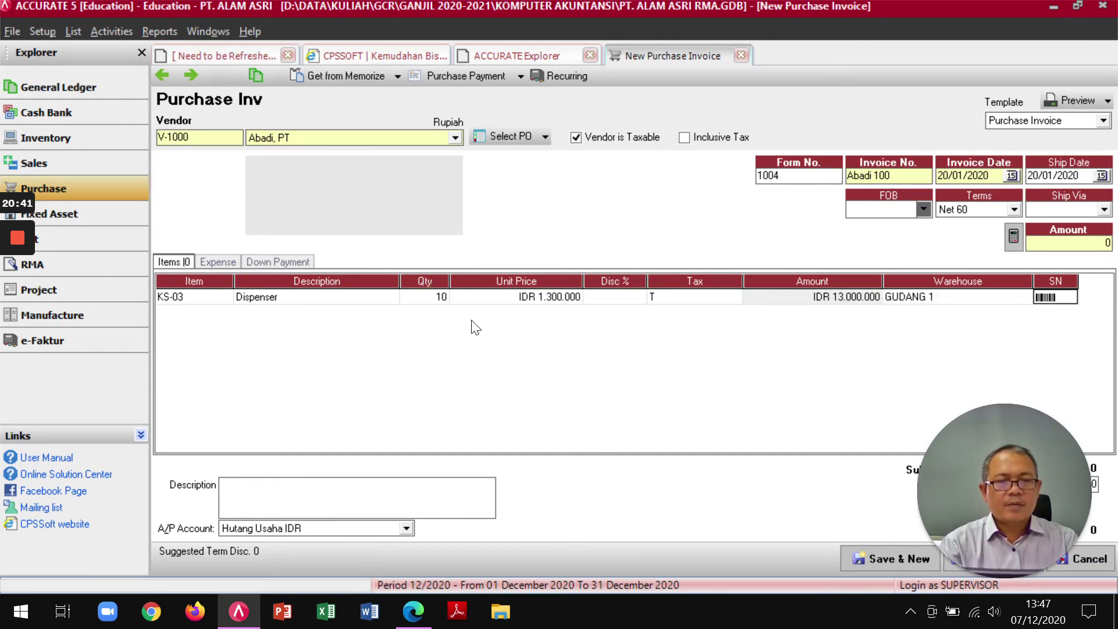
key(Up)
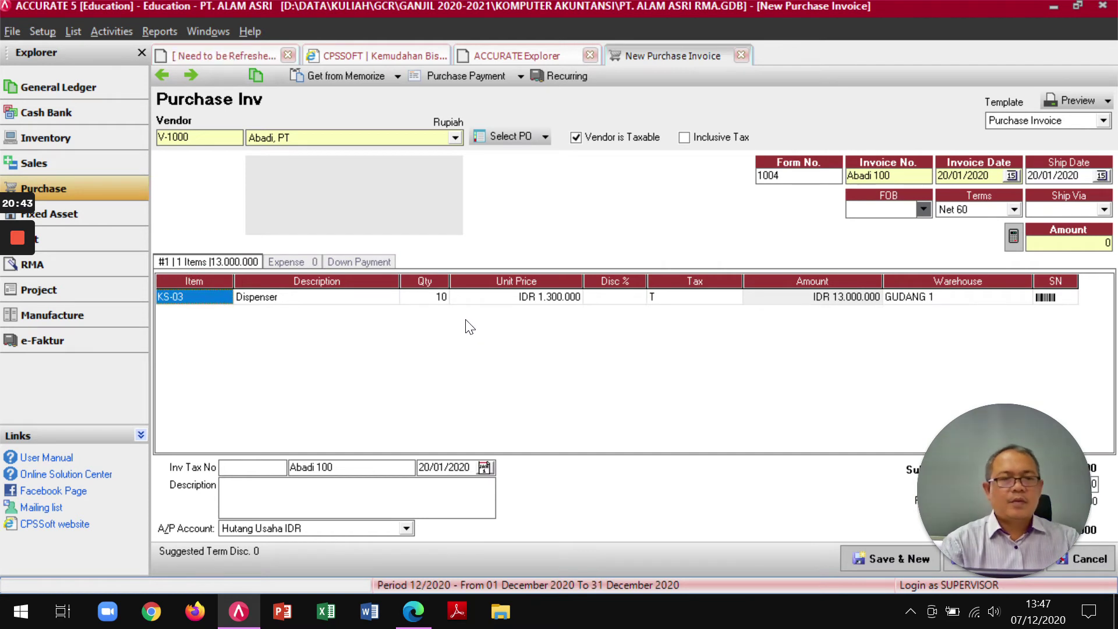
Preview purchase invoice Abadi 100, close the preview, and save and close the invoice
drag(976, 432, 606, 429)
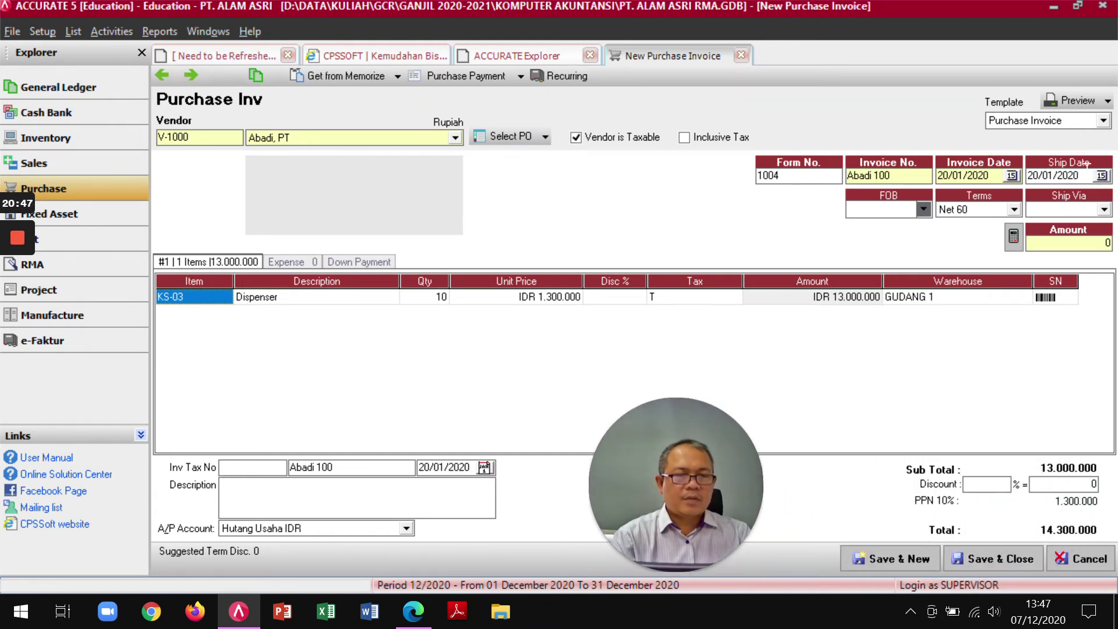
click(1085, 100)
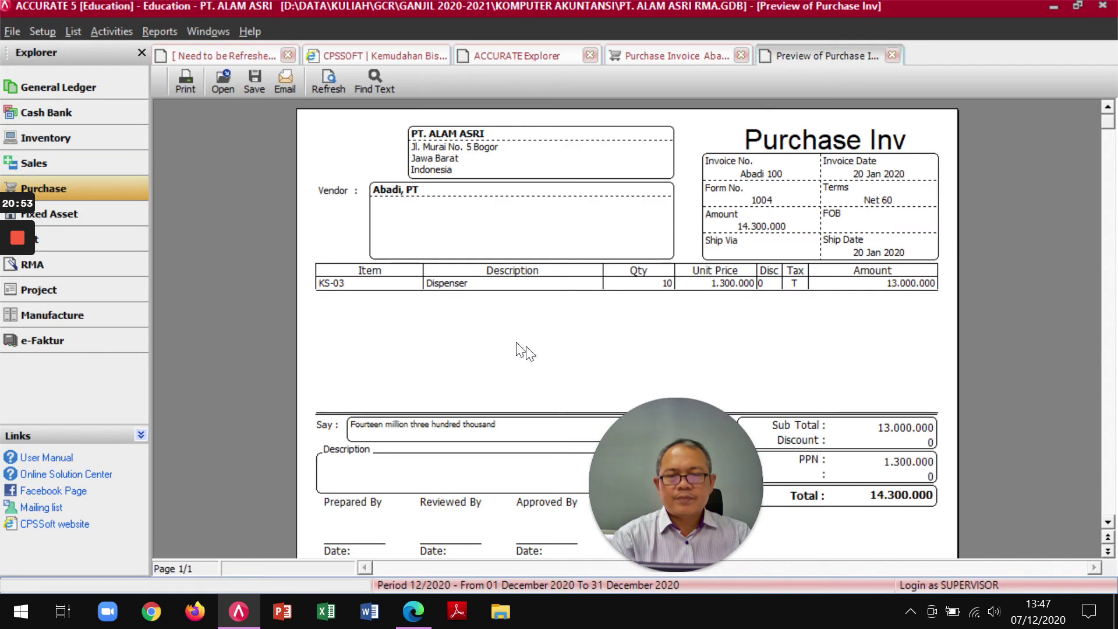
scroll(495, 312, down, 1)
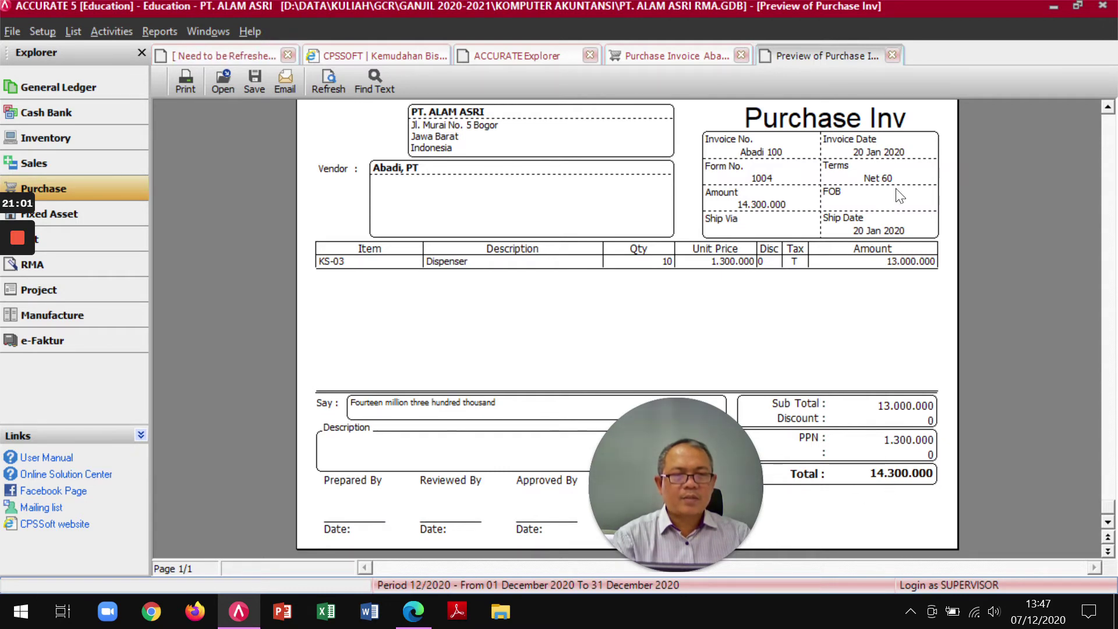
click(894, 54)
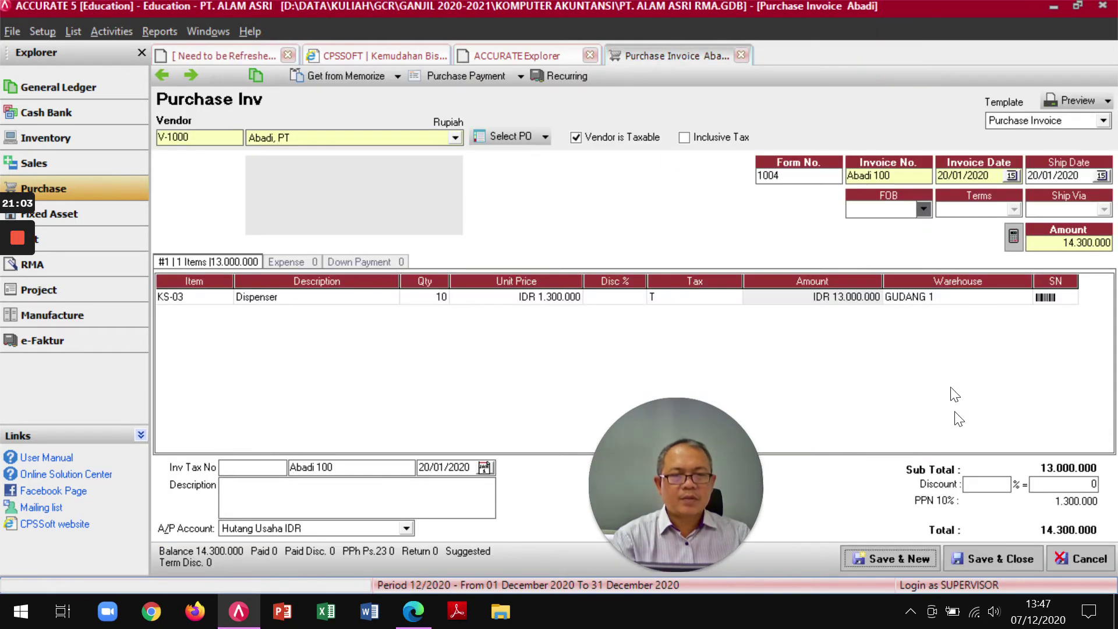
click(1011, 557)
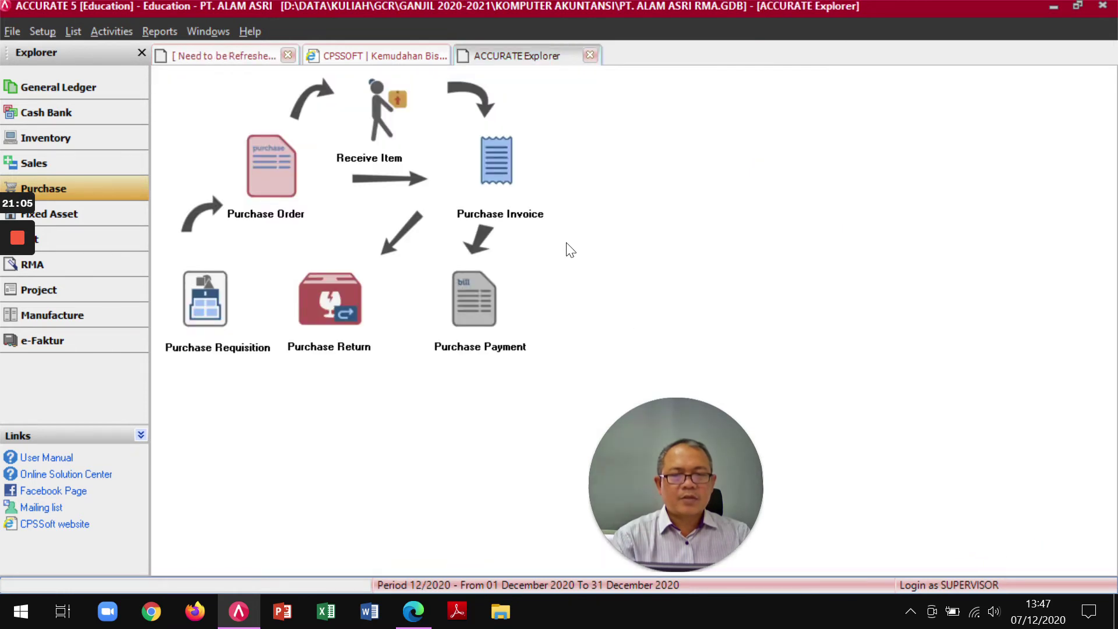
Check the Dispenser's stock quantity in the inventory item list, and close the list
drag(701, 428, 1035, 433)
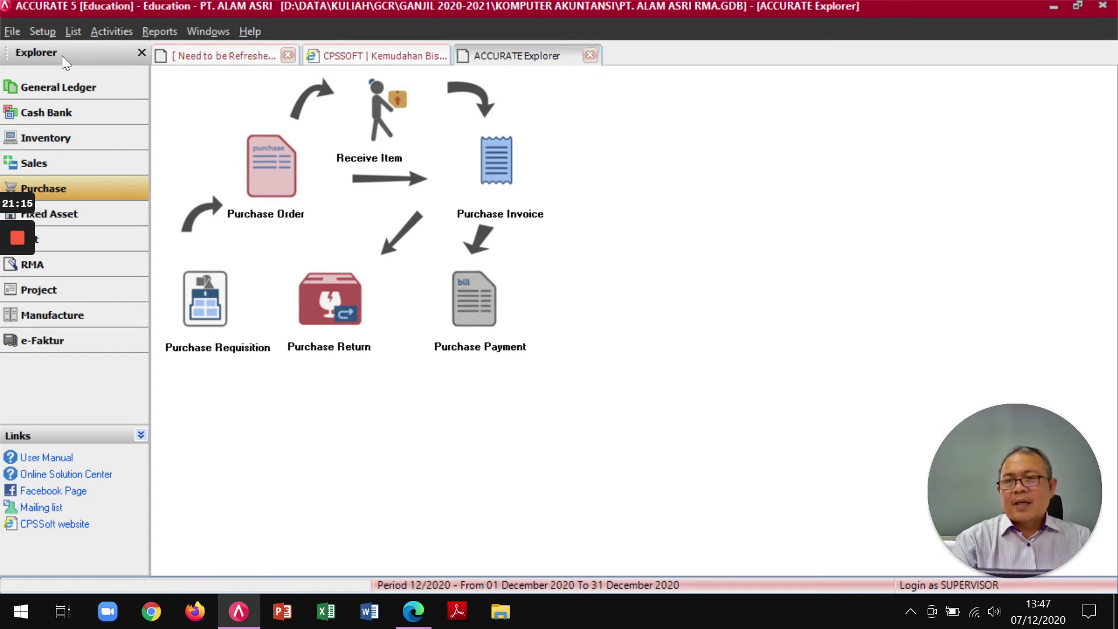
click(52, 138)
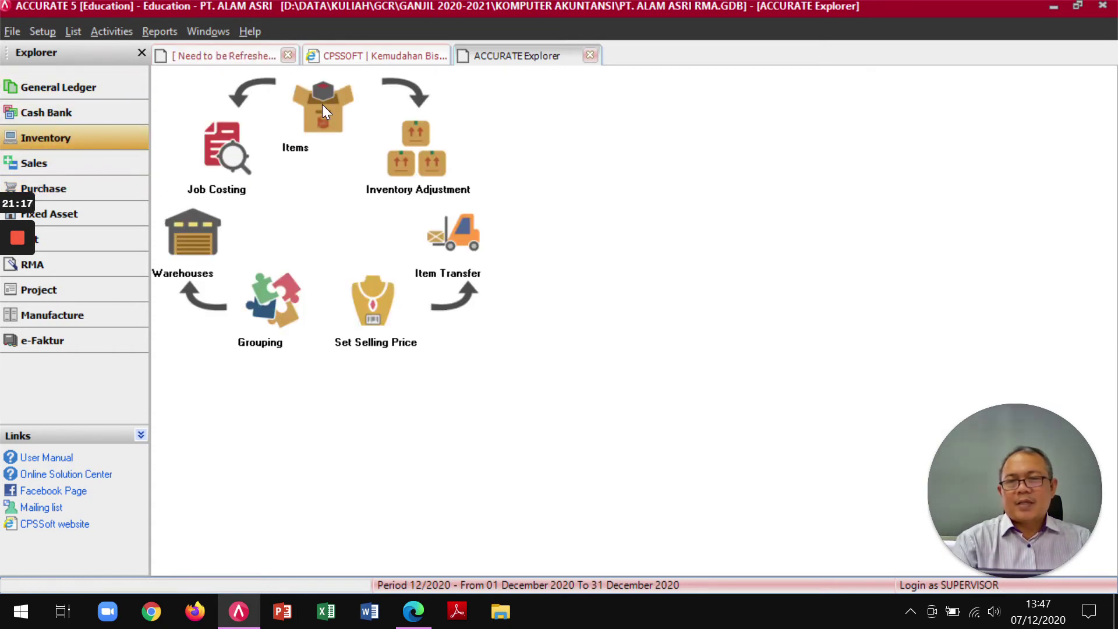
click(322, 105)
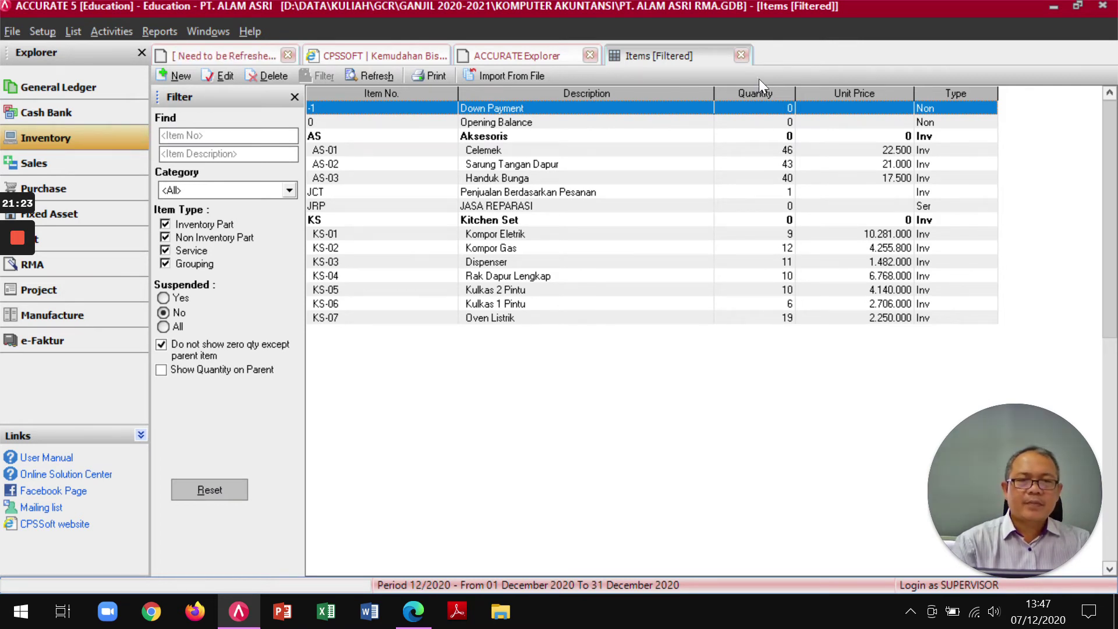
click(741, 55)
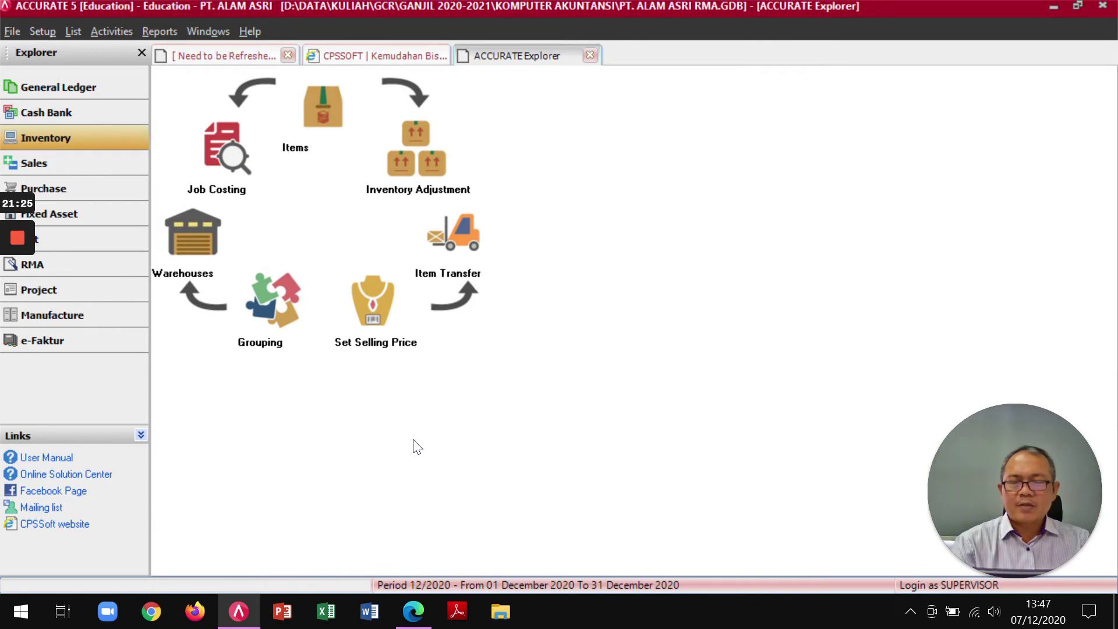
Start a new item grouping and copy group number G.01.001 into it from the PDF's 28 Januari 2020 case
click(413, 611)
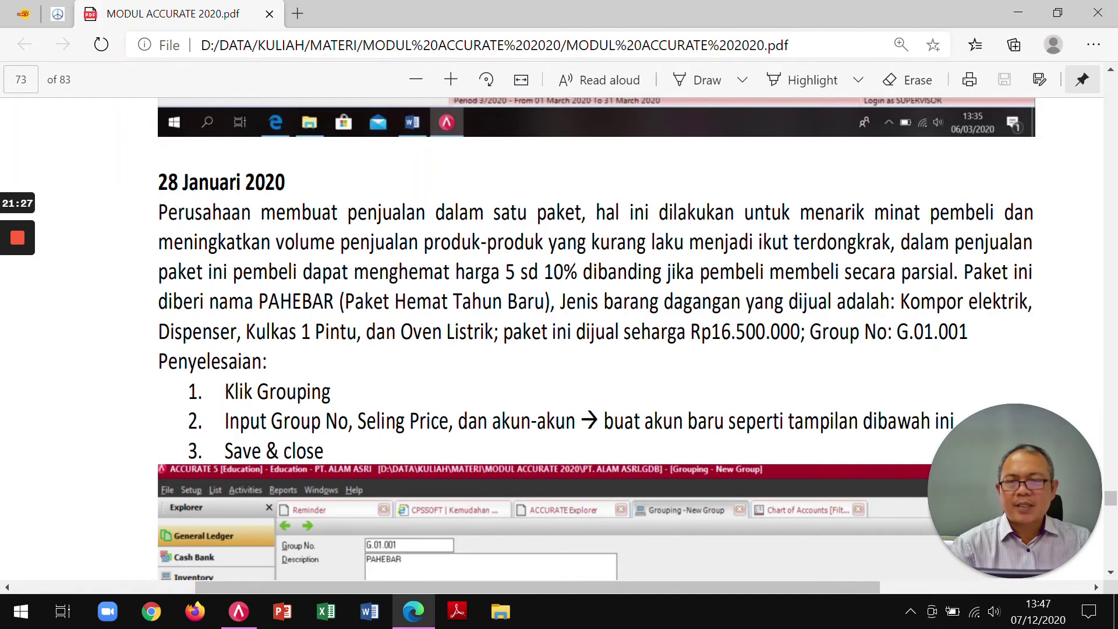
key(alt+Tab)
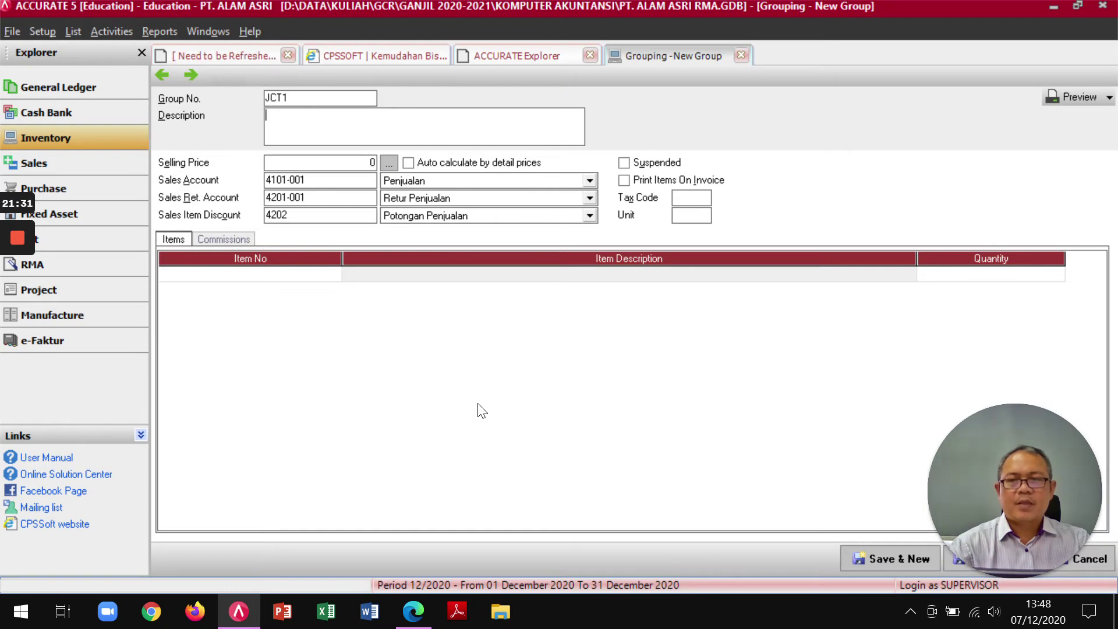
key(alt+Tab)
drag(898, 332, 972, 337)
key(ctrl+c)
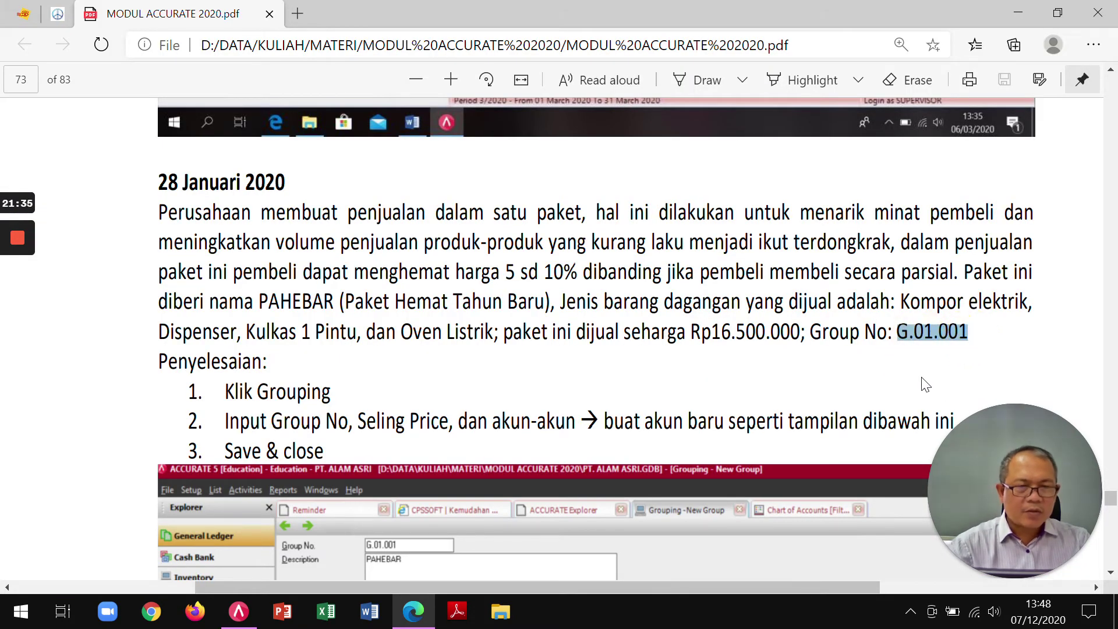
key(alt+Tab)
key(shift+Tab)
key(ctrl+v)
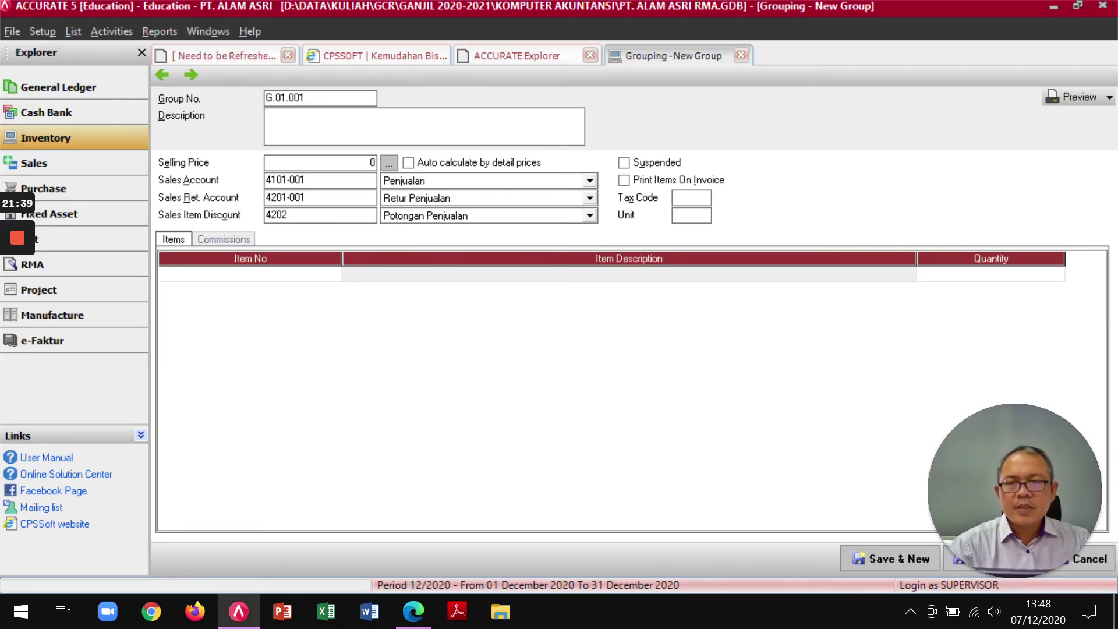
Recheck the package name in the PDF and enter "PAHEBAR" as the new group's description
key(alt+Tab)
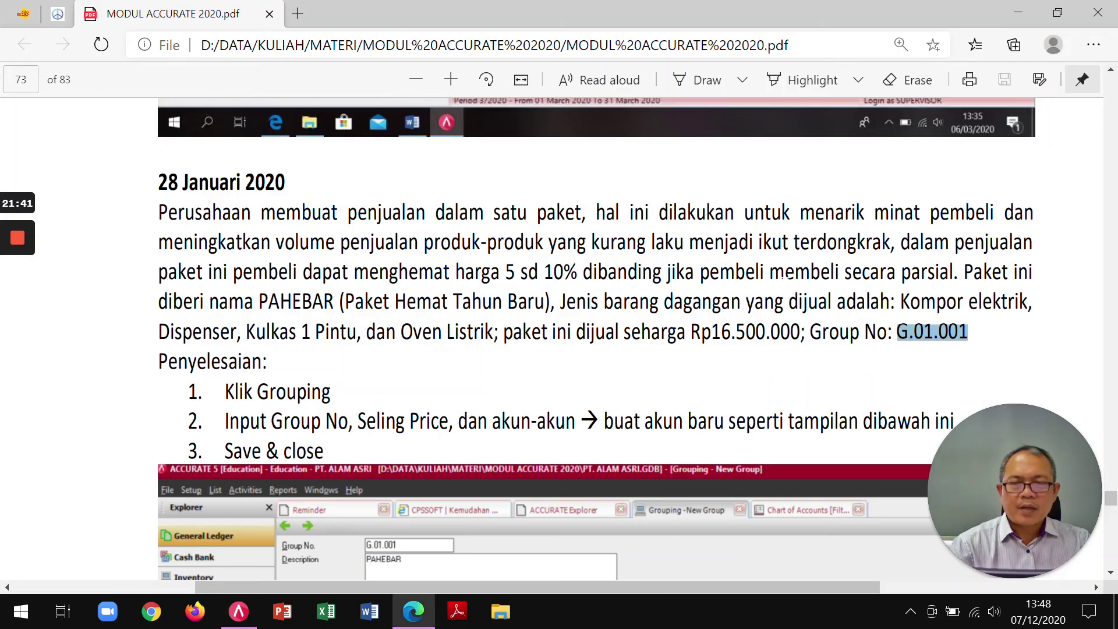
key(alt+Tab)
key(Tab)
text(PAHEBAR)
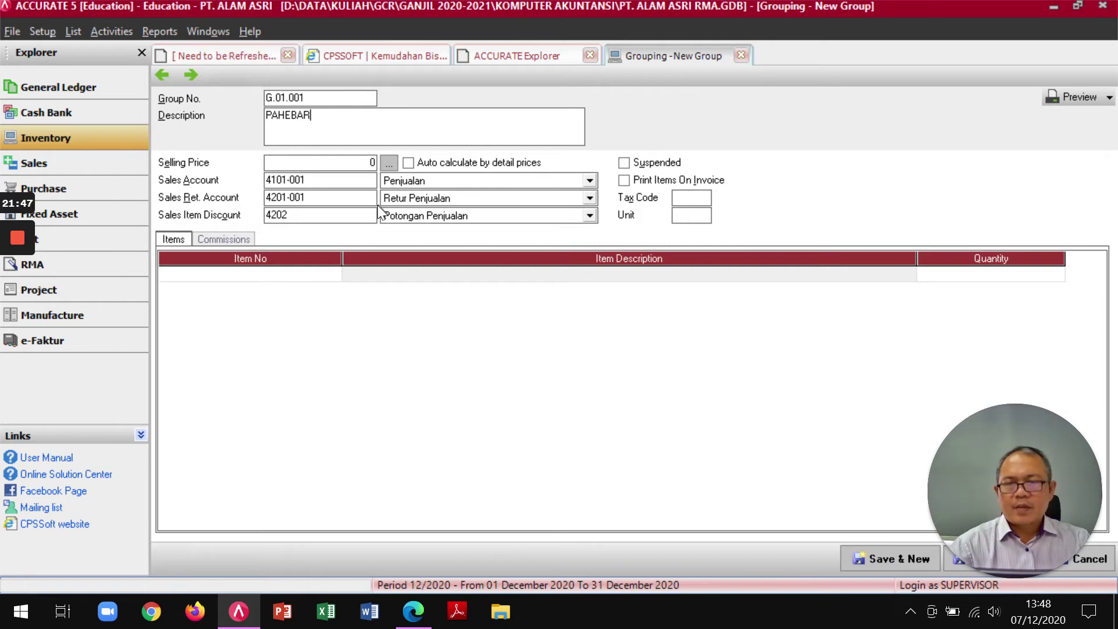
Recheck the package price in the PDF and set the PAHEBAR group's selling price to 16.500.000
key(alt+Tab)
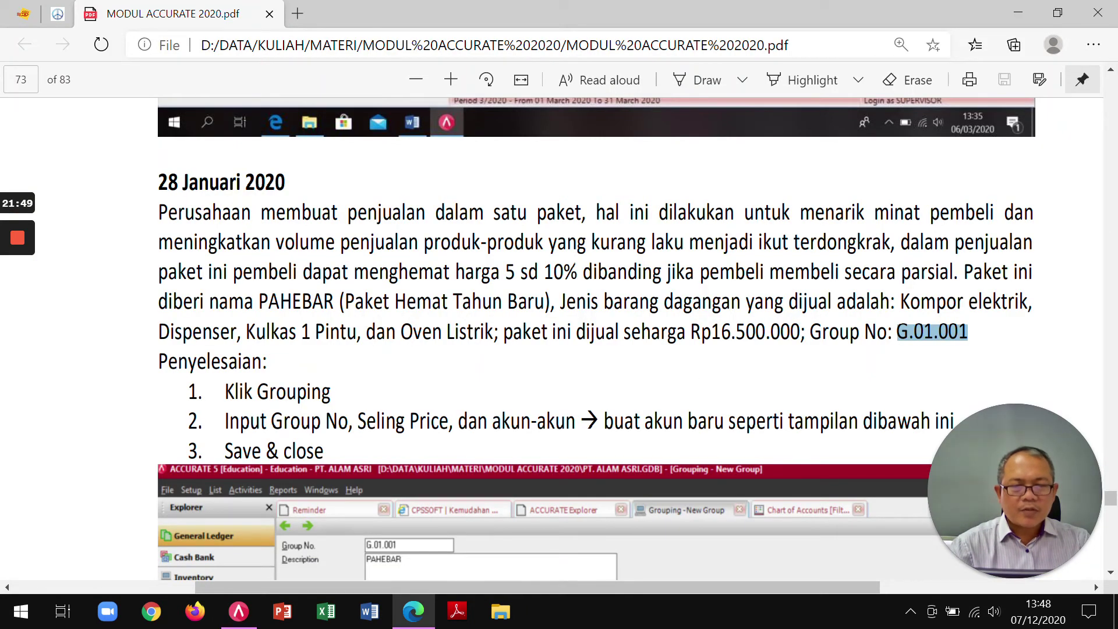
key(alt+Tab)
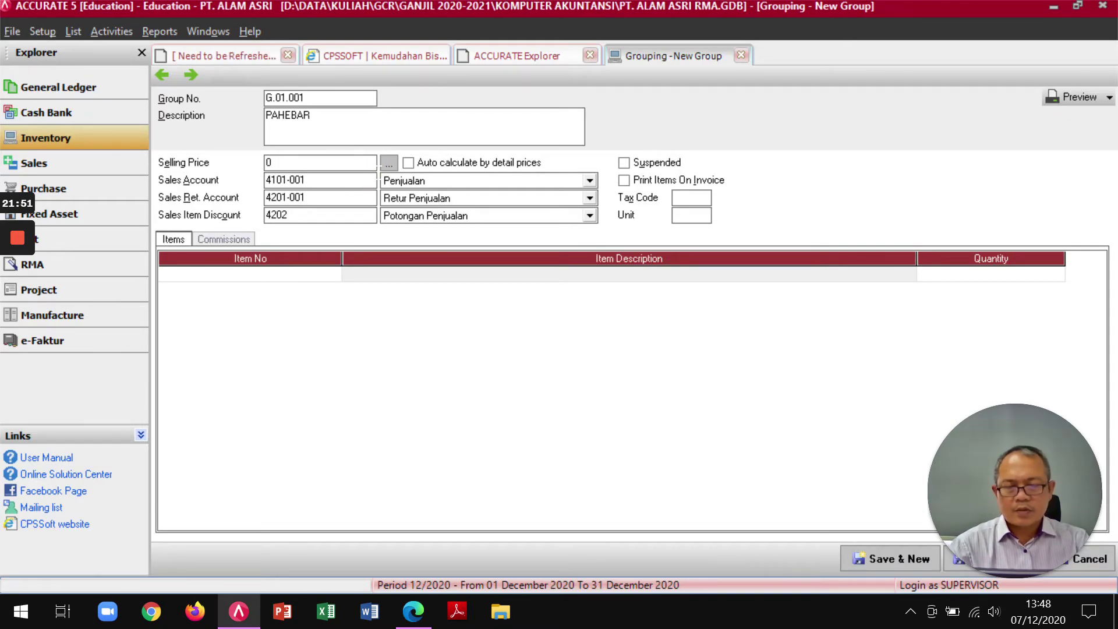
text(6.500.000)
key(Tab)
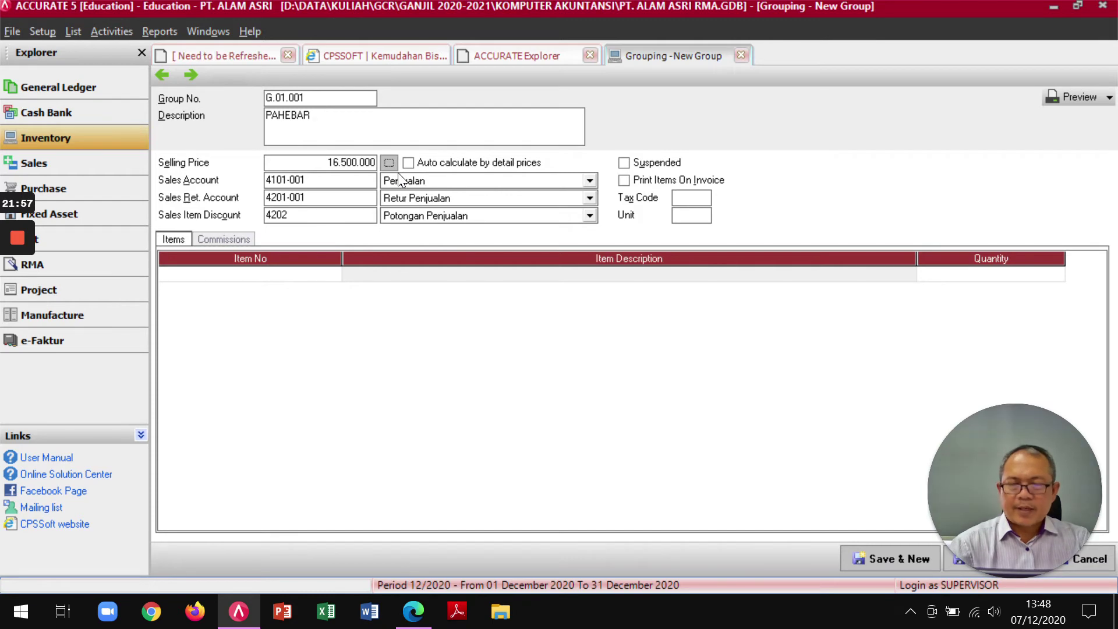
Recheck the account instructions in the PDF and look through the existing accounts offered for the group's sales account
key(alt+Tab)
key(alt+Tab)
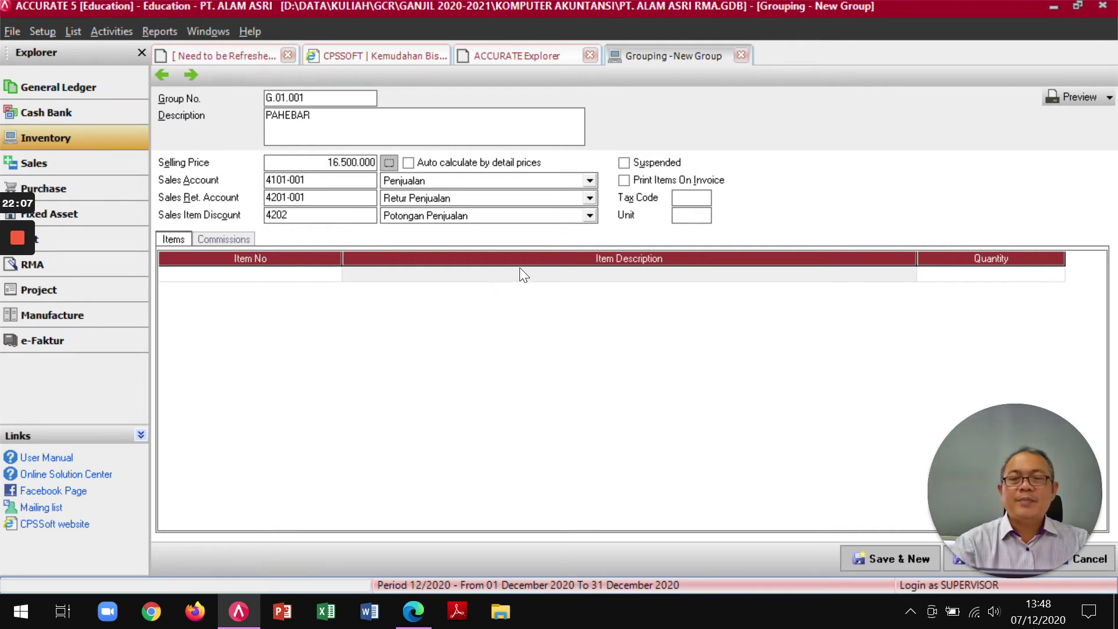
click(590, 181)
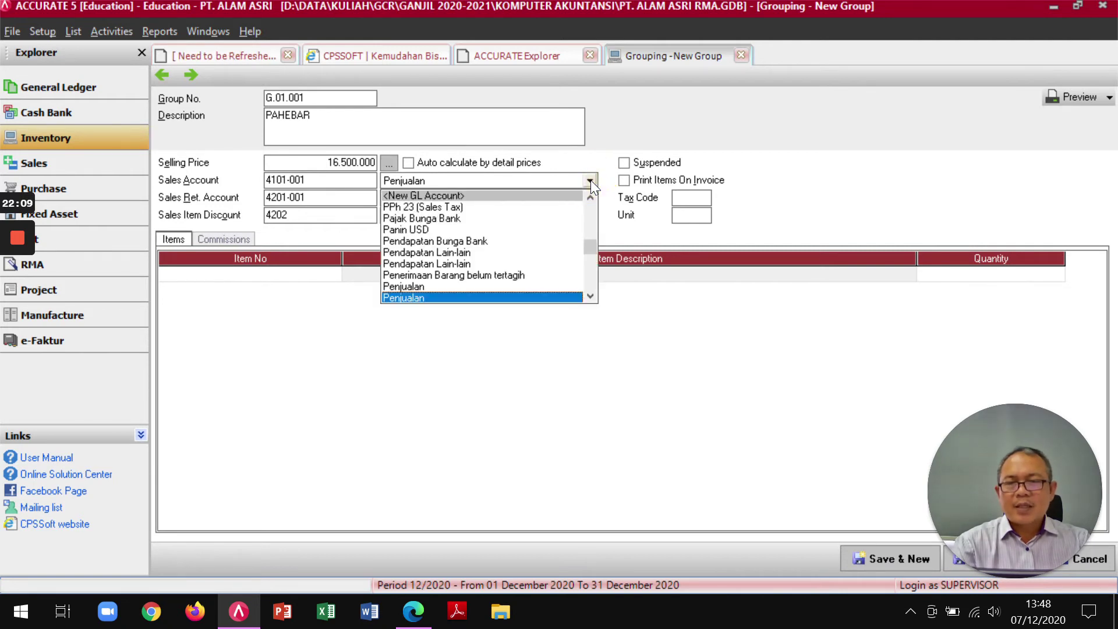
click(590, 297)
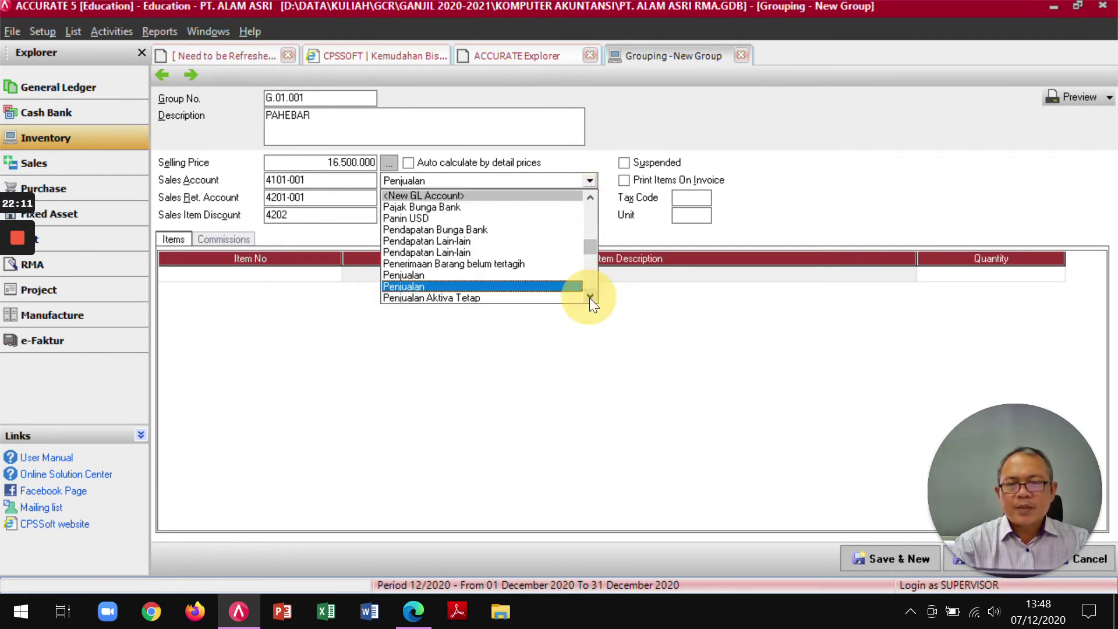
click(590, 297)
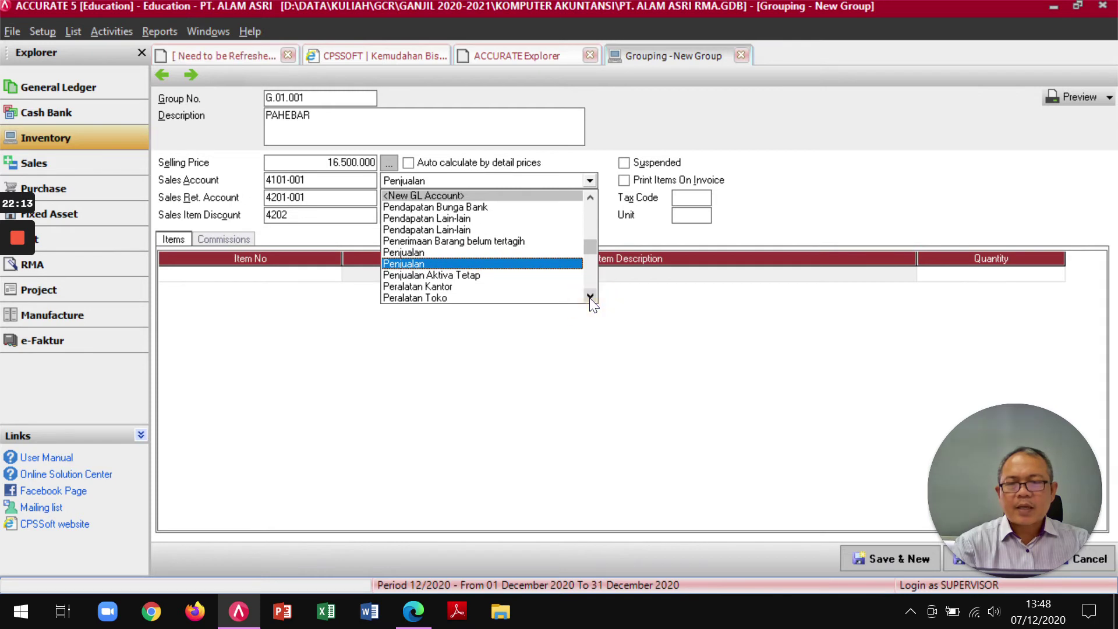
click(522, 371)
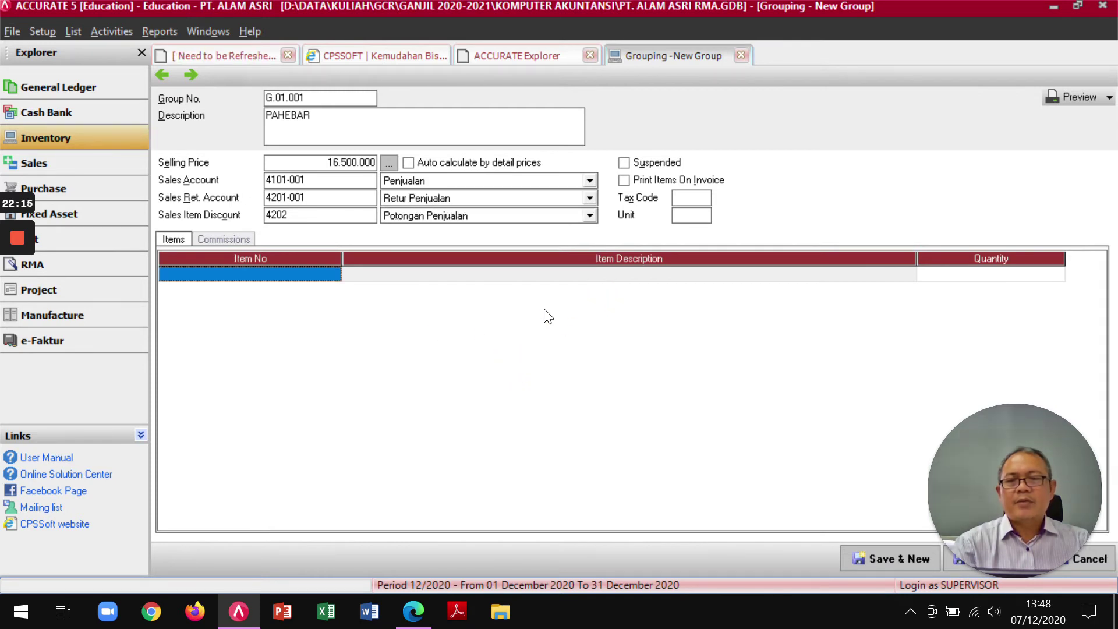
click(588, 181)
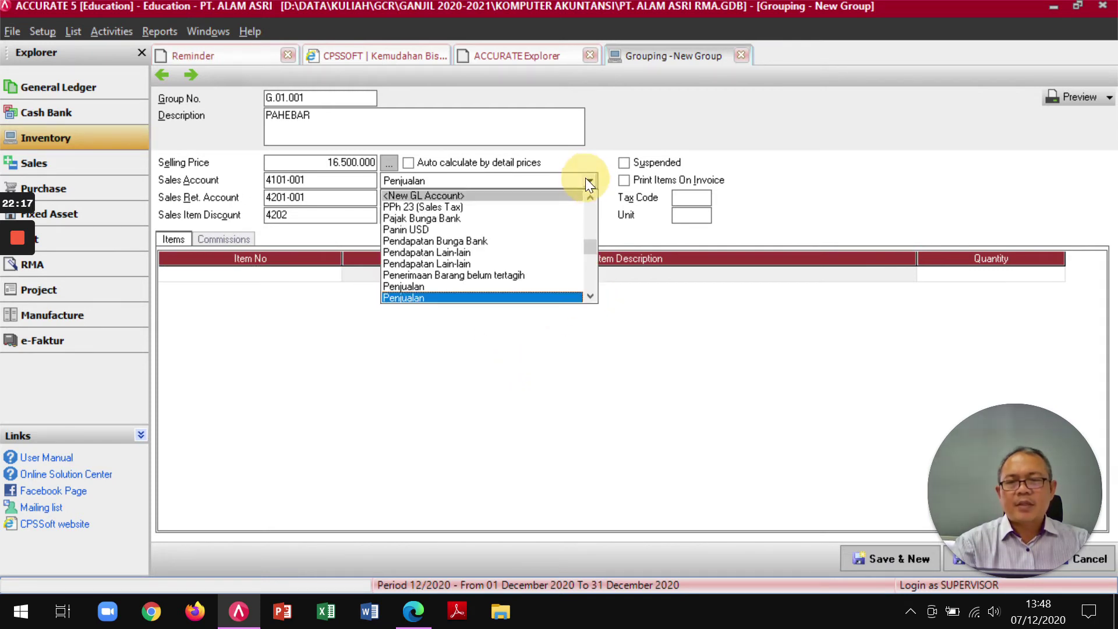
click(428, 195)
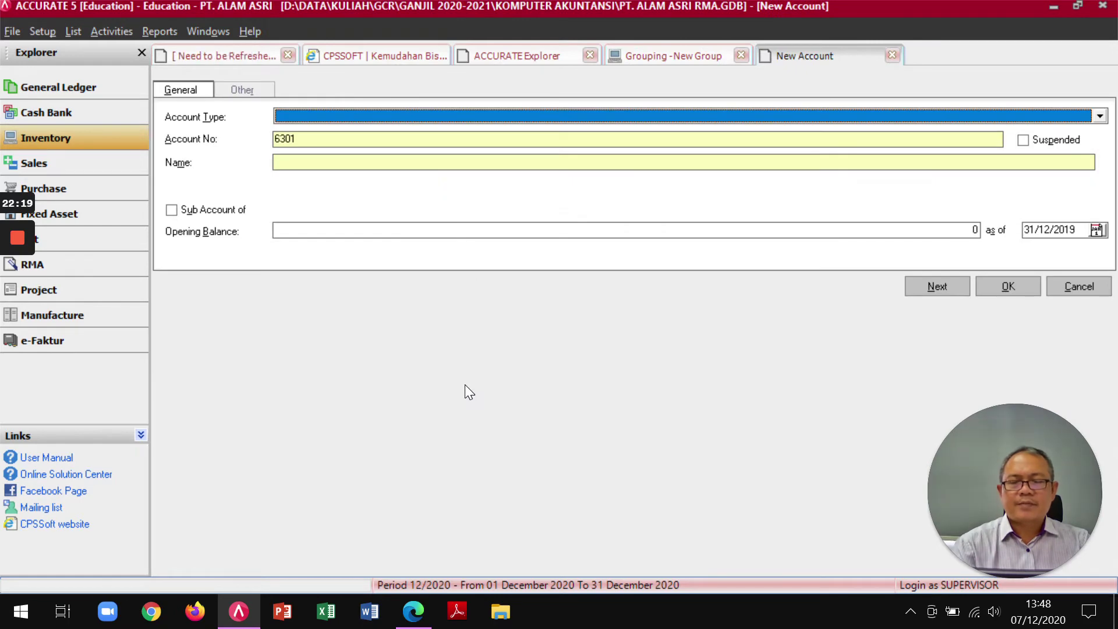
key(alt+Tab)
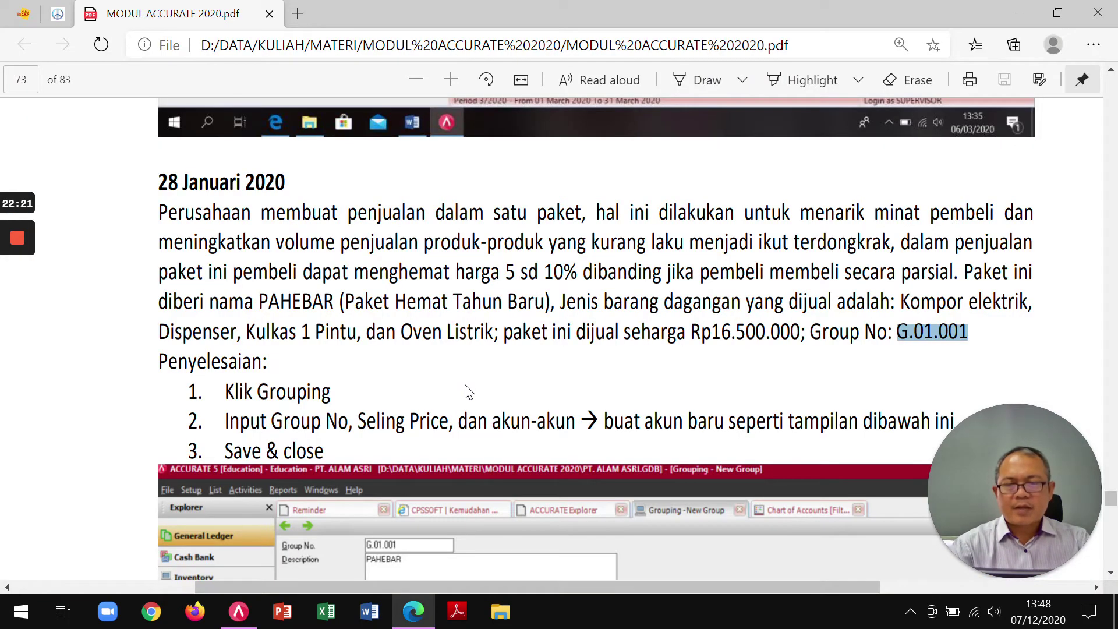
key(alt+Tab)
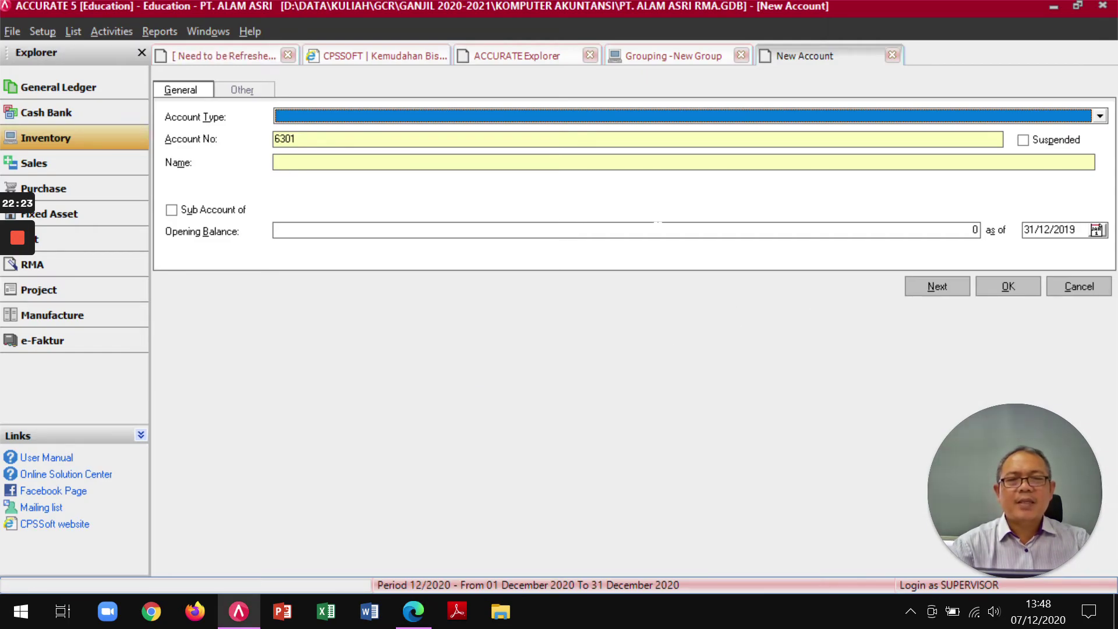
click(892, 55)
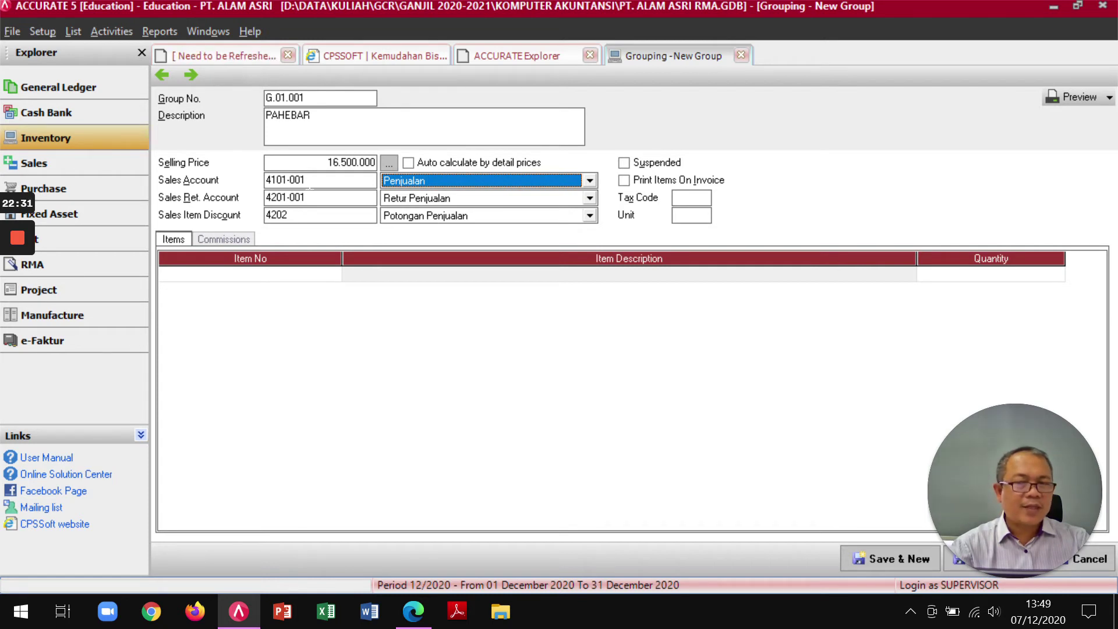
Start a new GL account from the group's sales account field, basing its number 4101-002 on the copied 4101-001
key(shift+Tab)
key(ctrl+c)
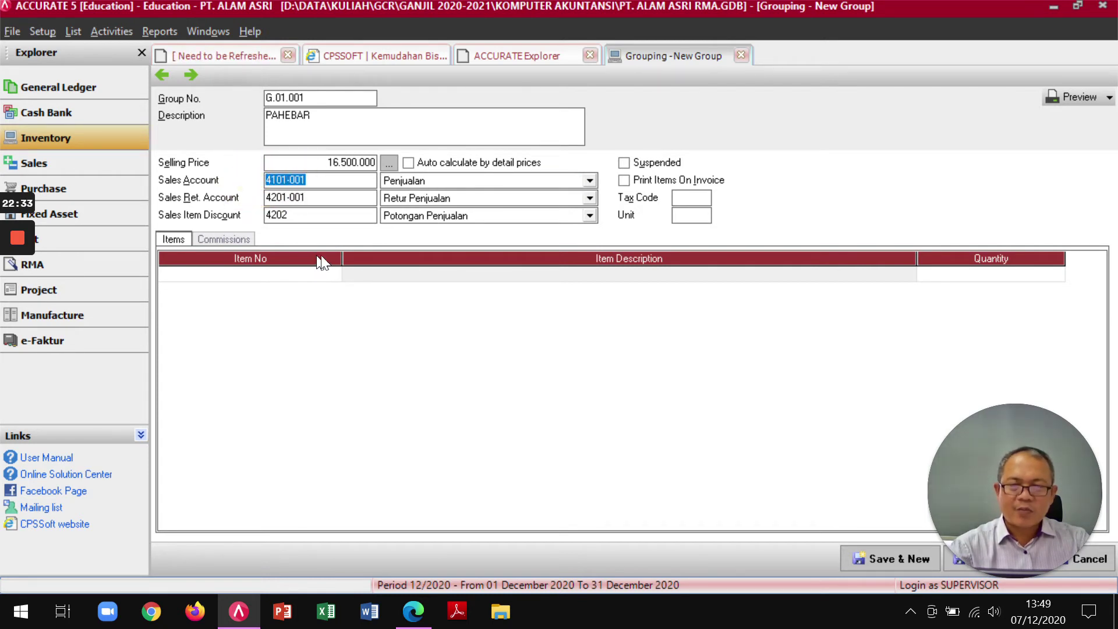
click(589, 180)
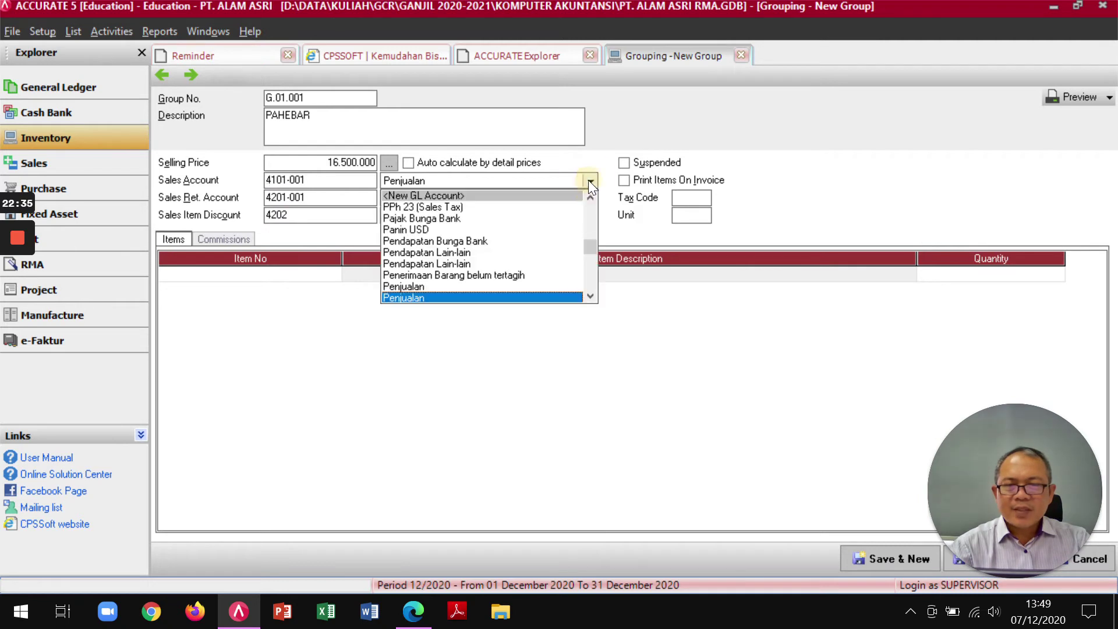
click(439, 198)
key(Tab)
key(ctrl+v)
key(BackSpace)
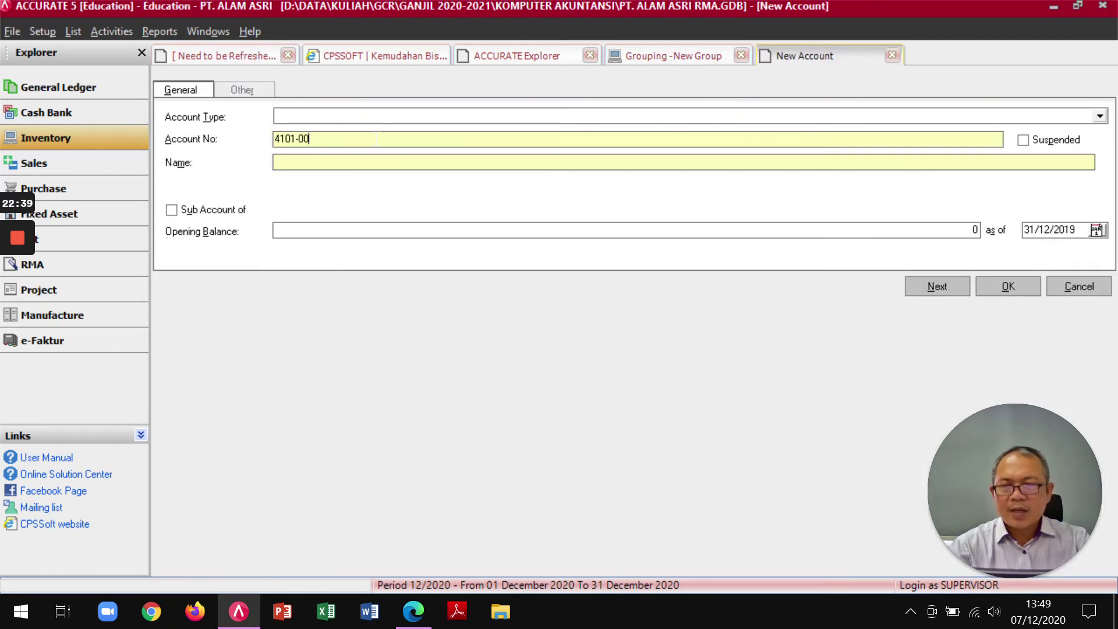
Set the new account's type to Revenue, name it "PENJUALAN GROUP", and save it as the group's sales account
click(457, 115)
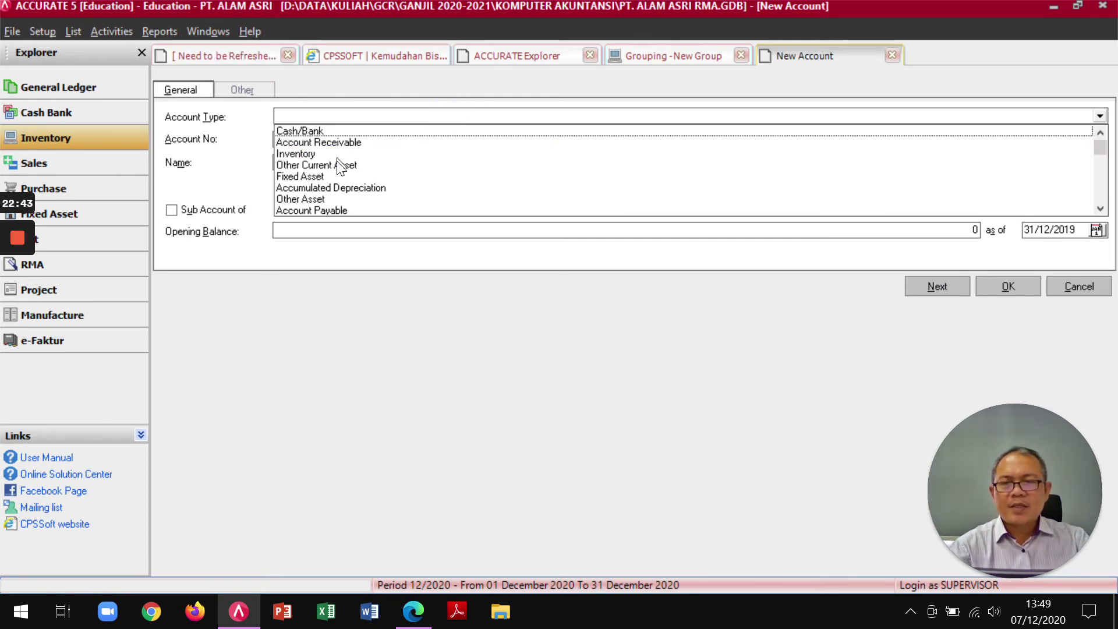
click(1100, 208)
click(1100, 208)
click(1100, 209)
click(1101, 208)
click(1100, 209)
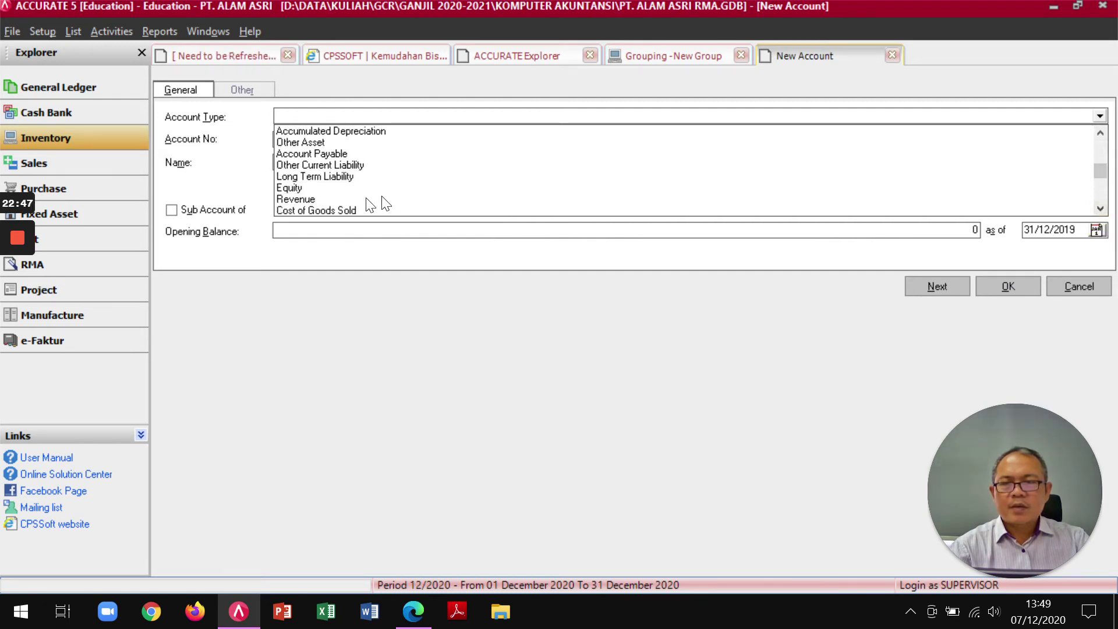
click(314, 199)
click(344, 180)
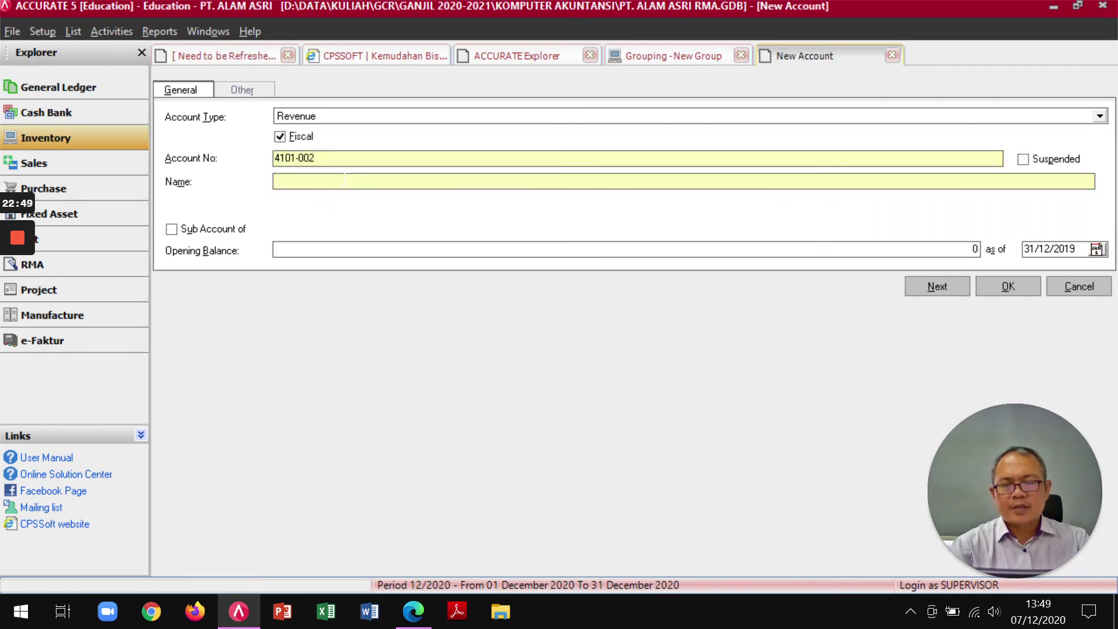
text(PENJUALAN GF)
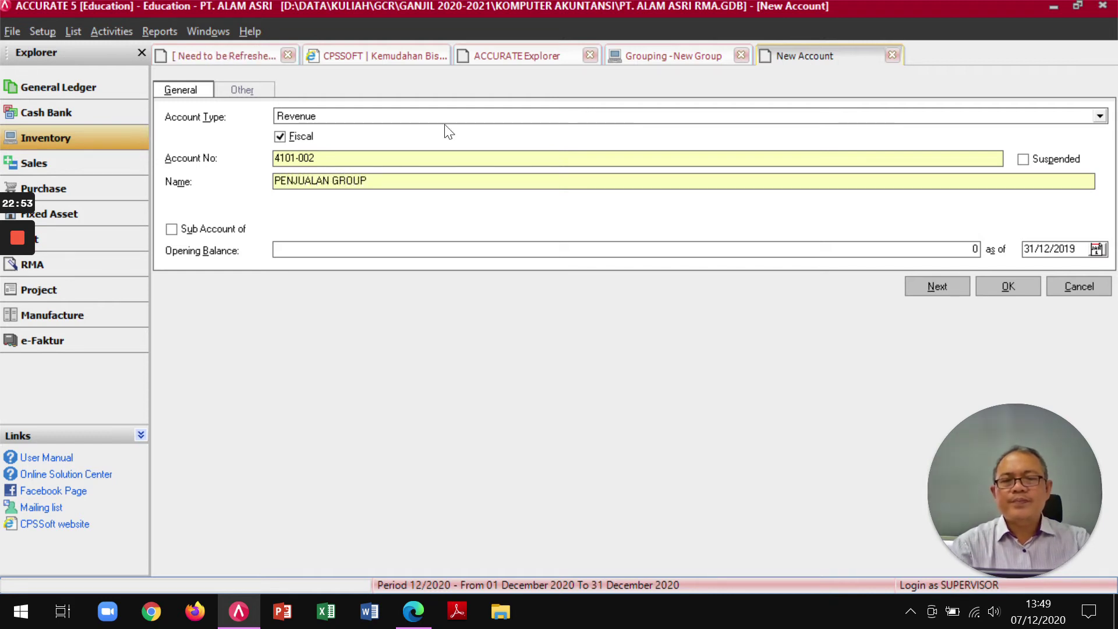
click(1008, 286)
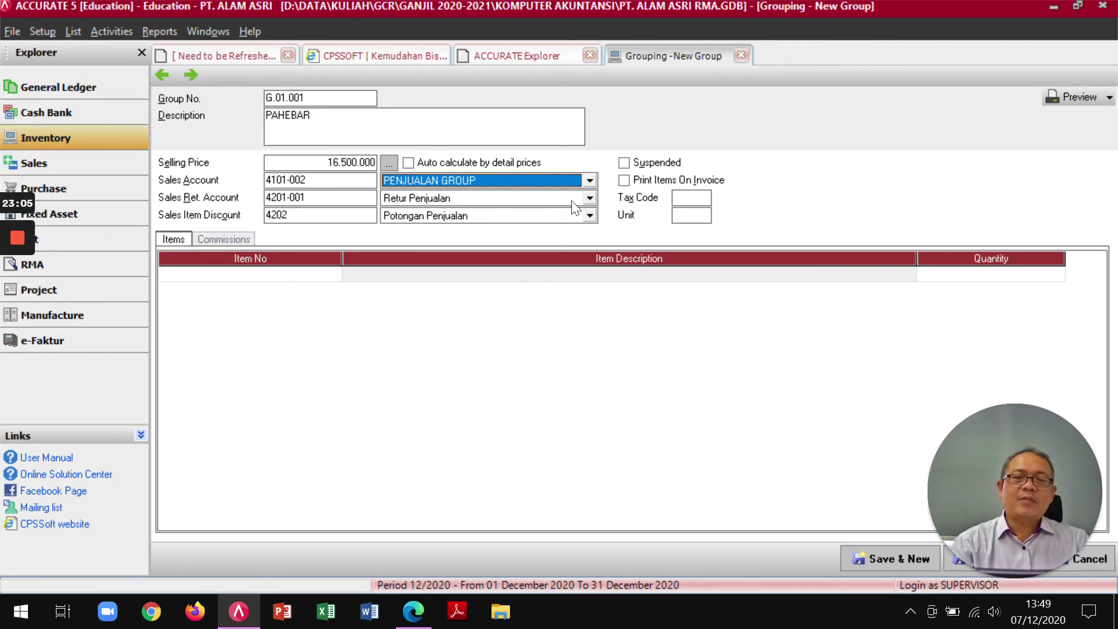
Check the existing sales return accounts, and start a new GL account numbered 4201-002 for the group's sales returns
click(250, 204)
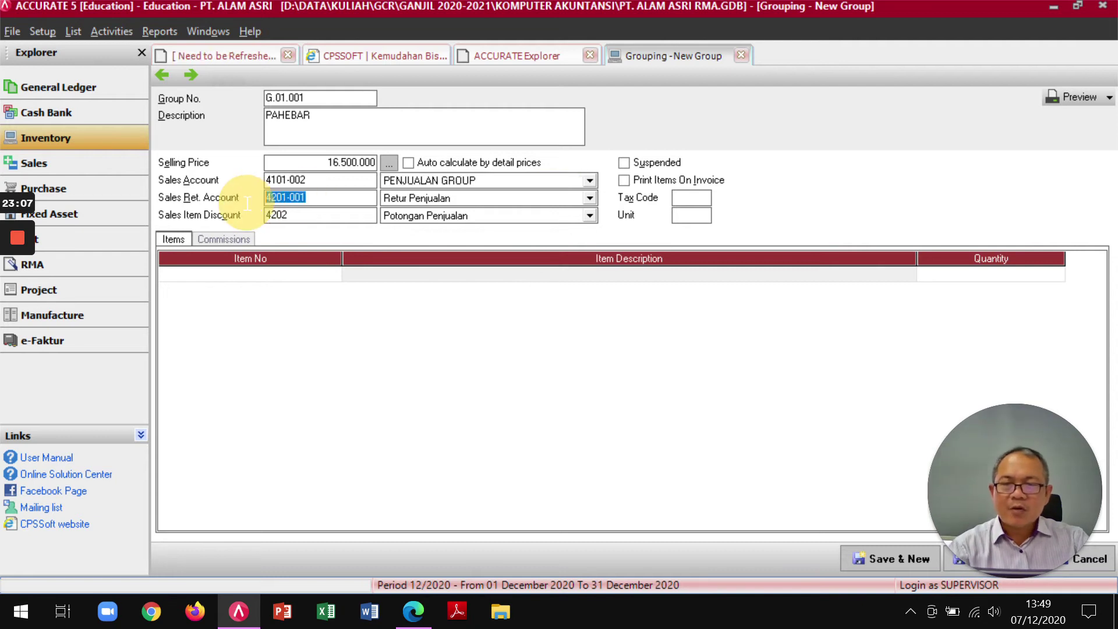
click(590, 198)
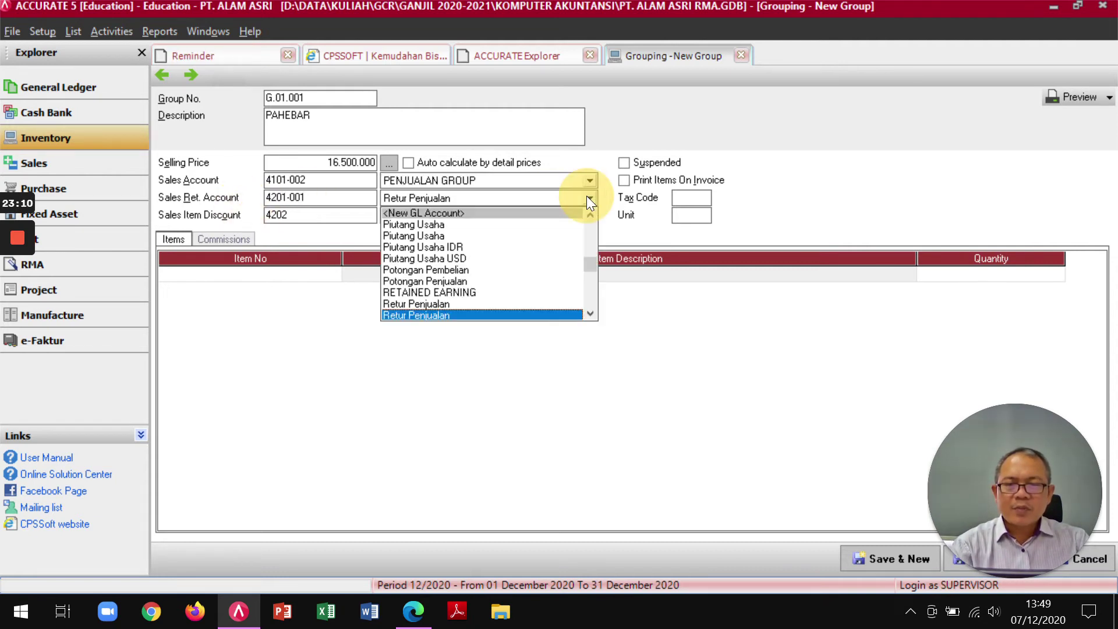
click(590, 315)
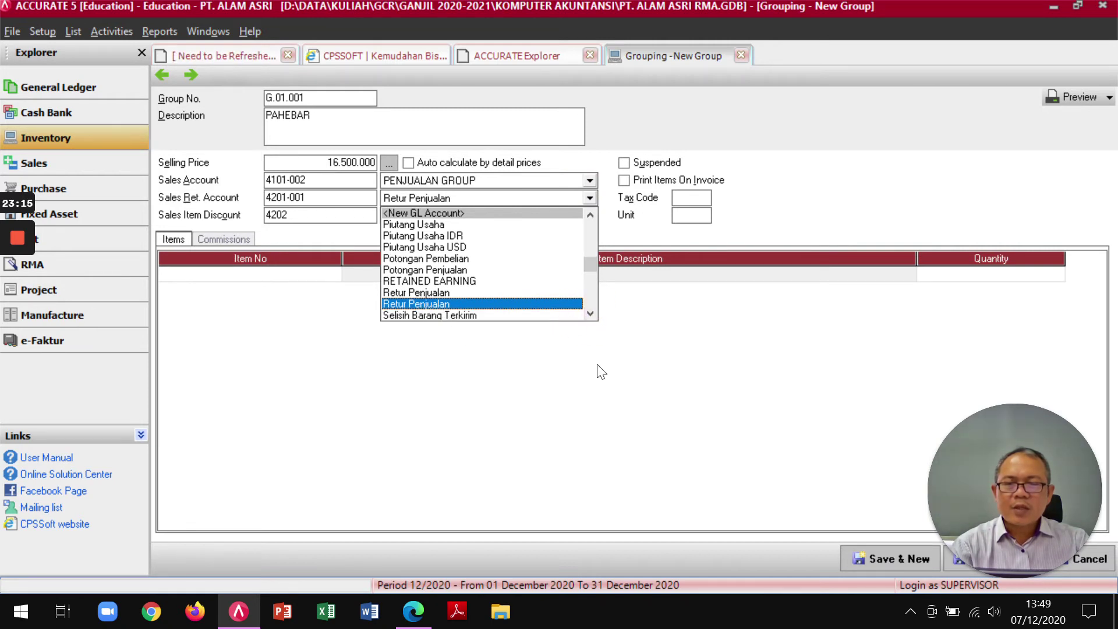
click(314, 308)
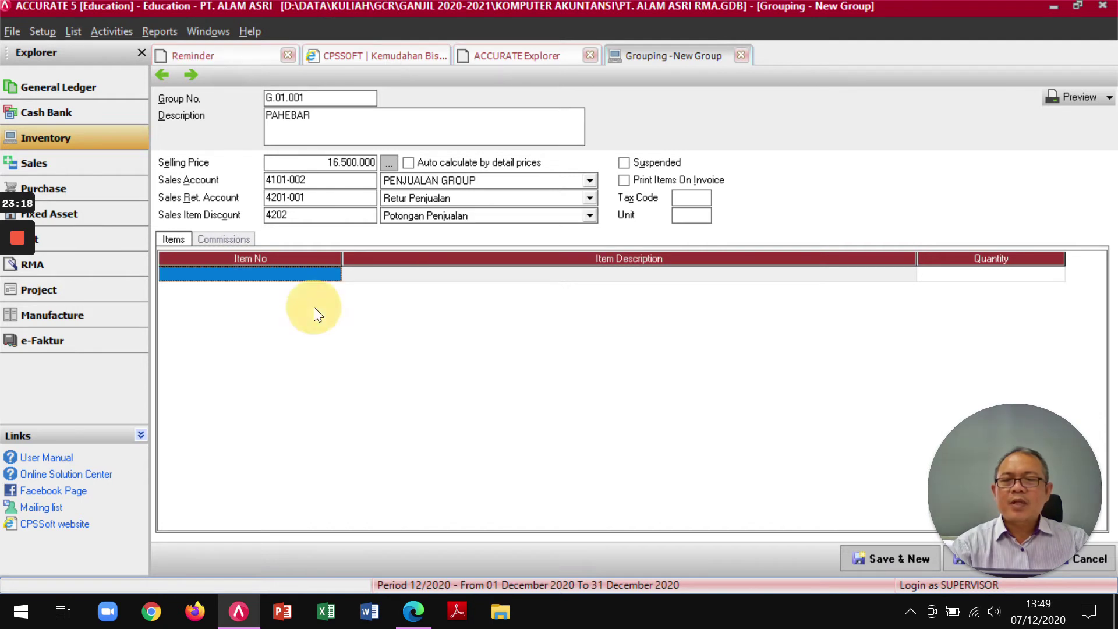
click(589, 198)
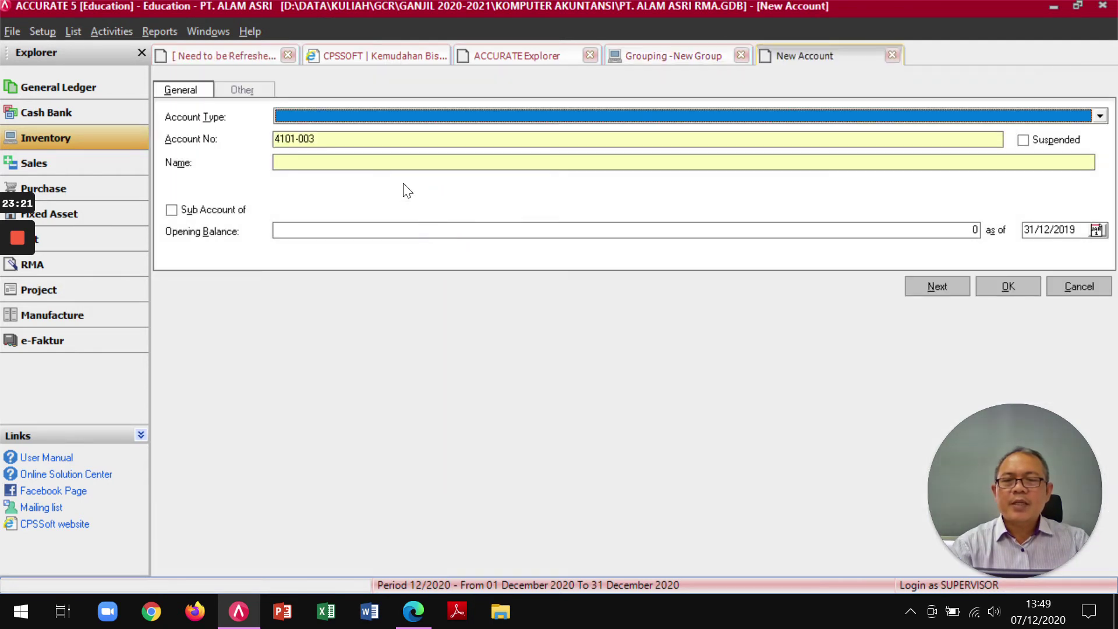
key(Tab)
text(4201-001)
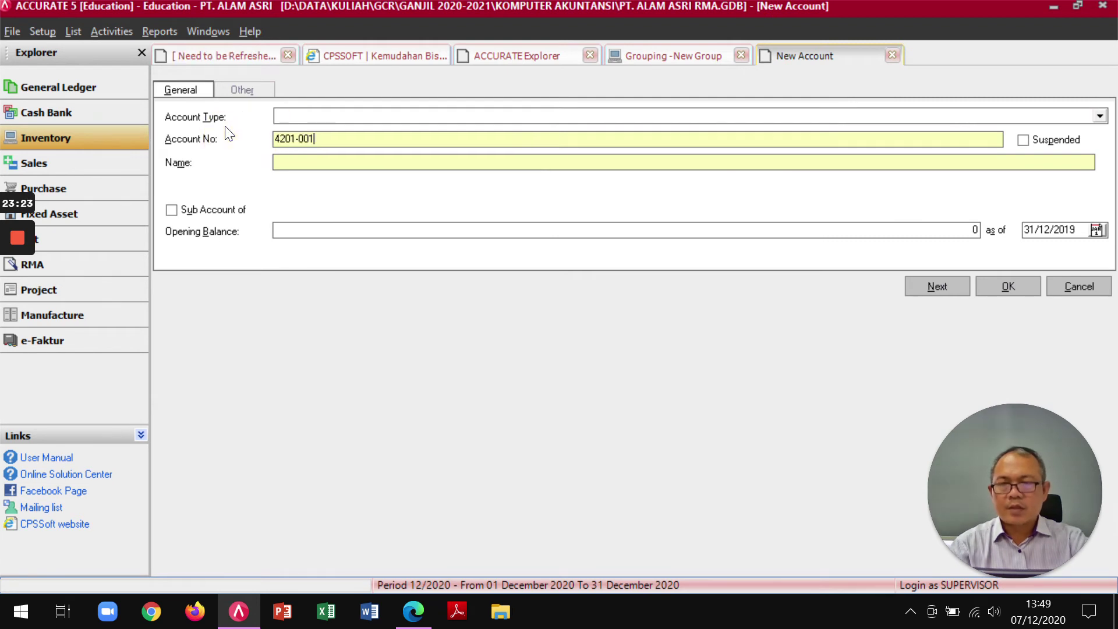
key(BackSpace)
text(2)
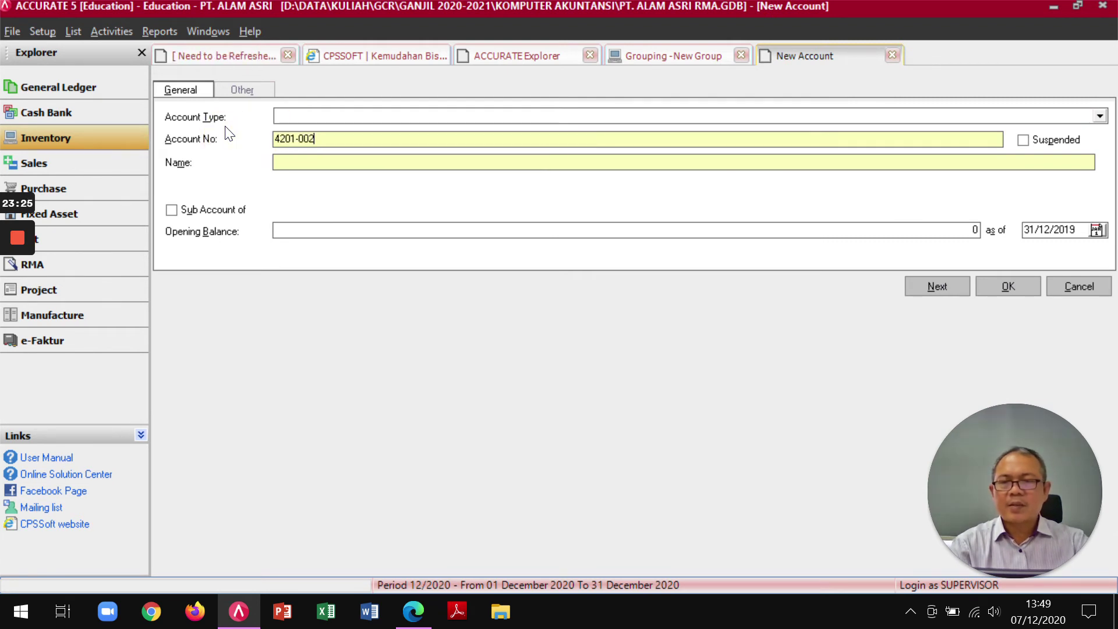
Set the new return account's type to Revenue, name it "RETUR PENJUALAN GROUP", and save it as the group's sales return account
click(1103, 118)
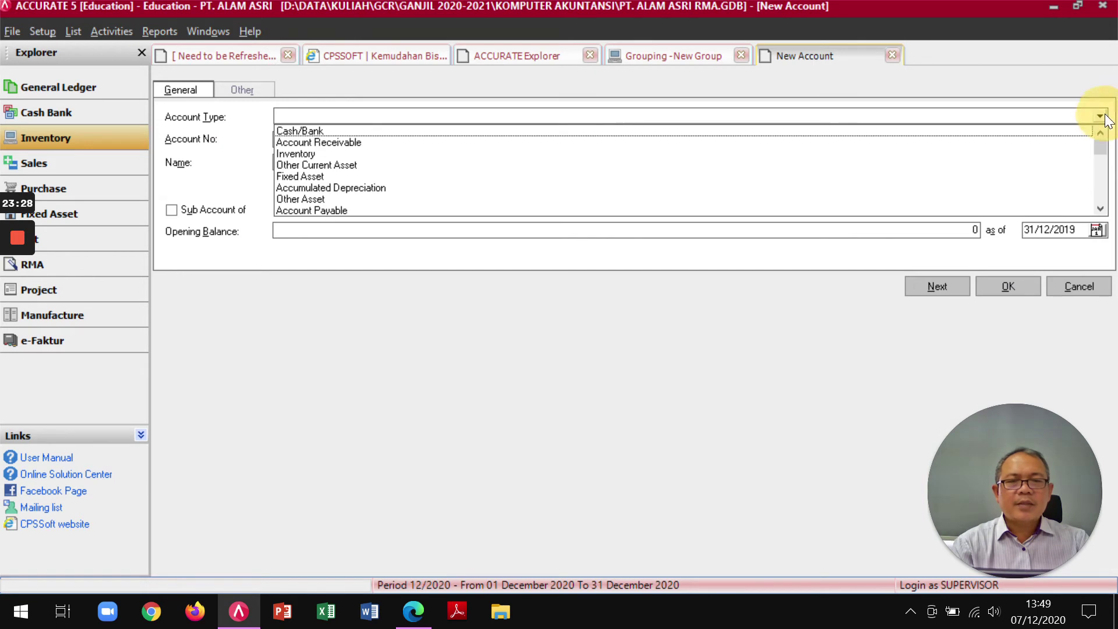
click(1100, 208)
click(1101, 208)
click(1100, 208)
click(1101, 209)
click(1101, 208)
click(1101, 209)
click(299, 189)
click(300, 190)
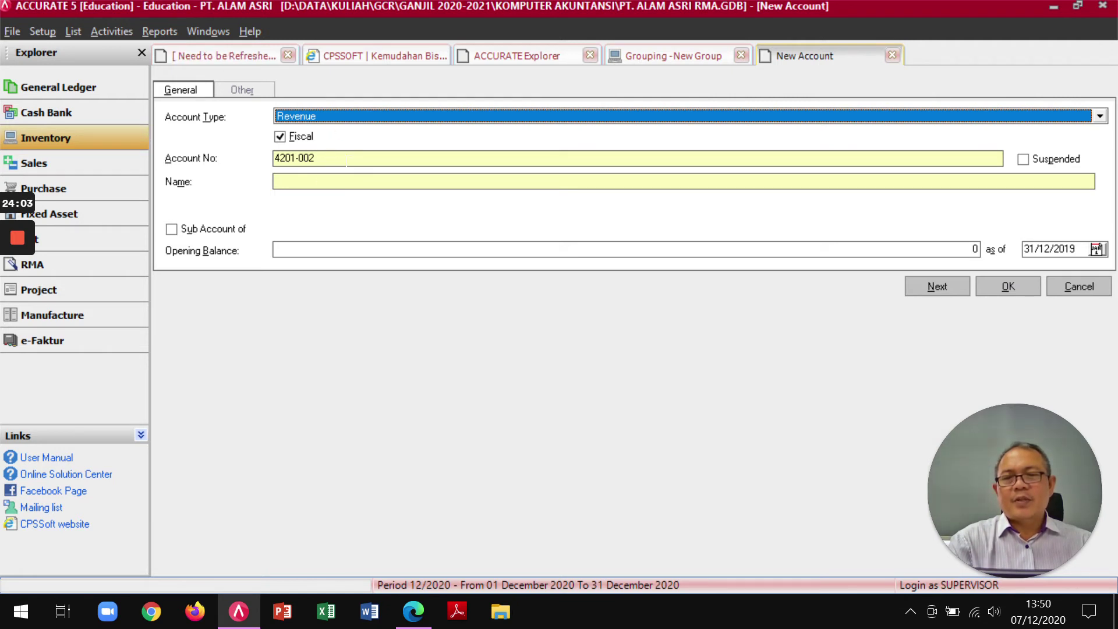
click(321, 180)
text(RETUR PENJUALAN GROUP)
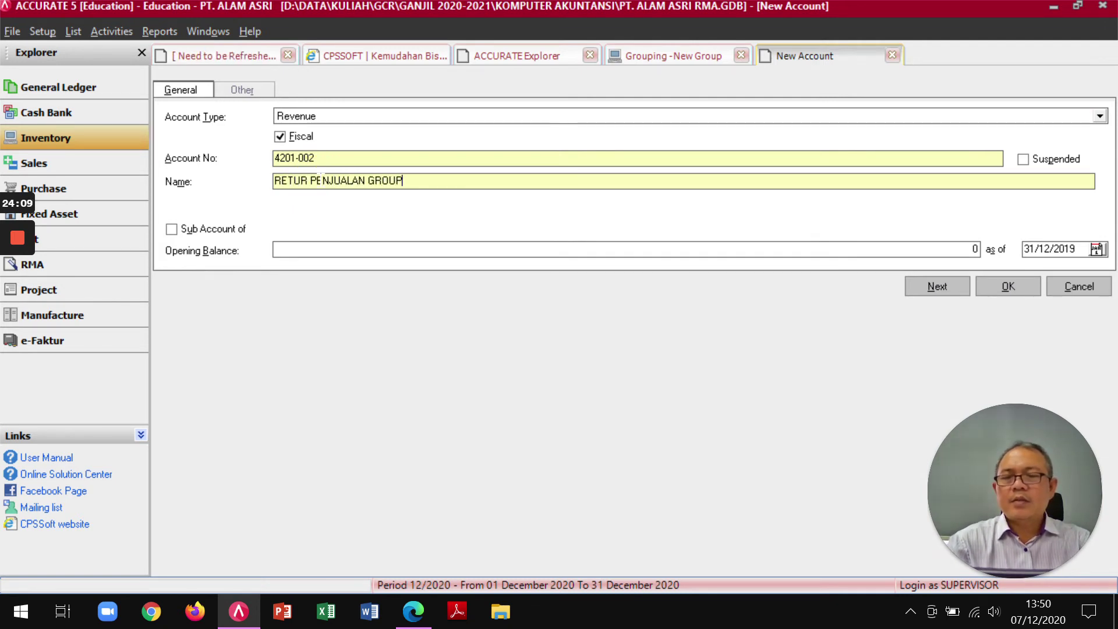
click(1011, 285)
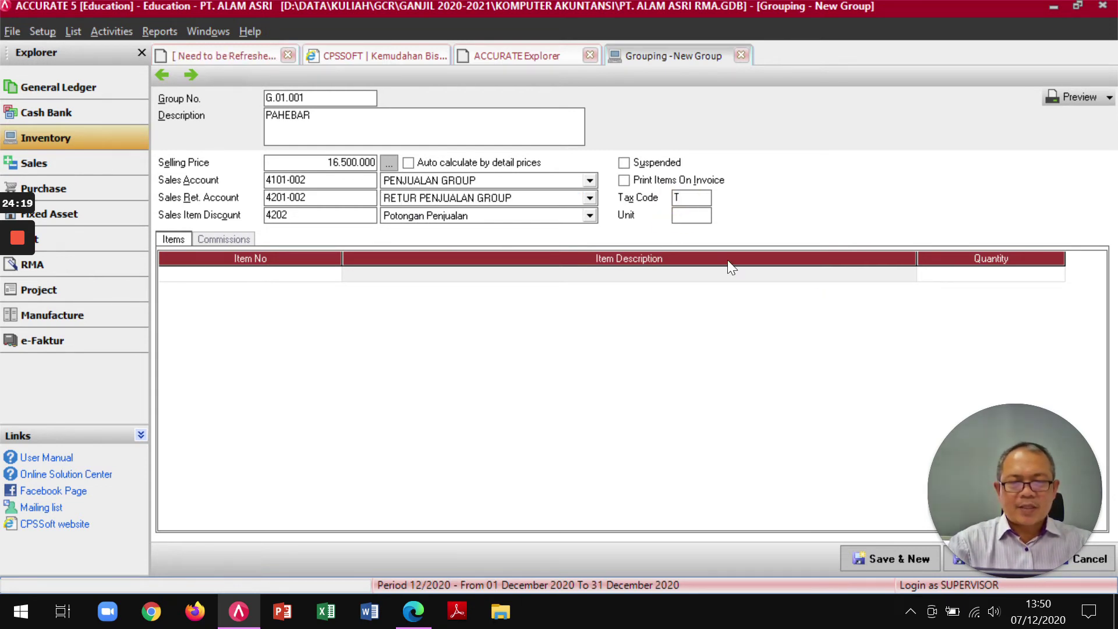
Set the PAHEBAR group's tax code to T and its unit to PKT
click(690, 213)
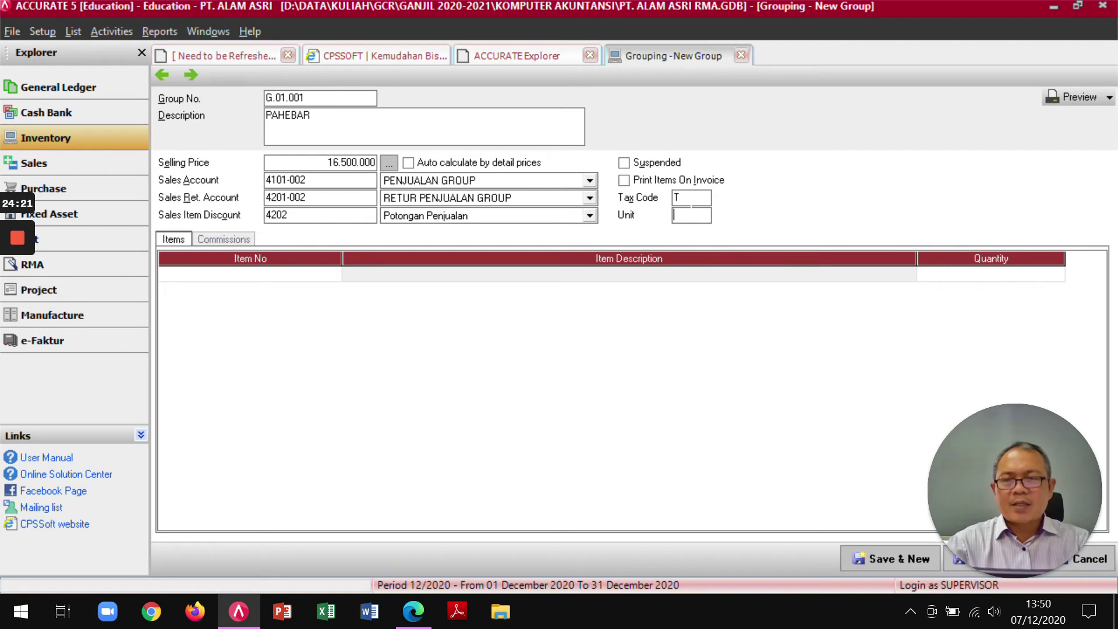
text(T)
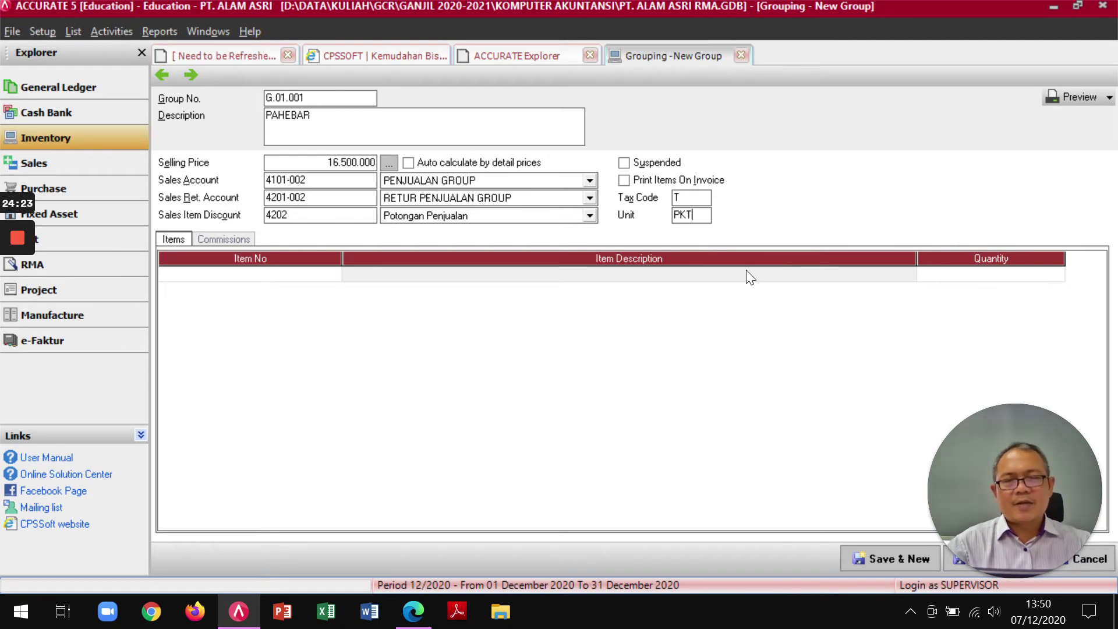
key(BackSpace)
key(BackSpace)
text(AK)
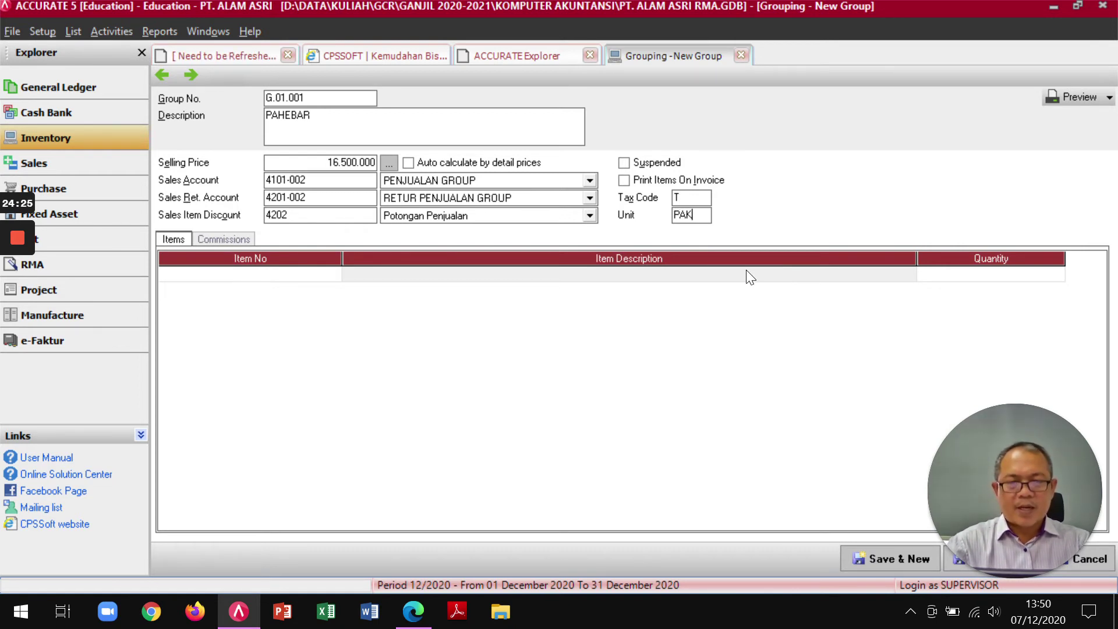
key(BackSpace)
key(BackSpace)
text(KT)
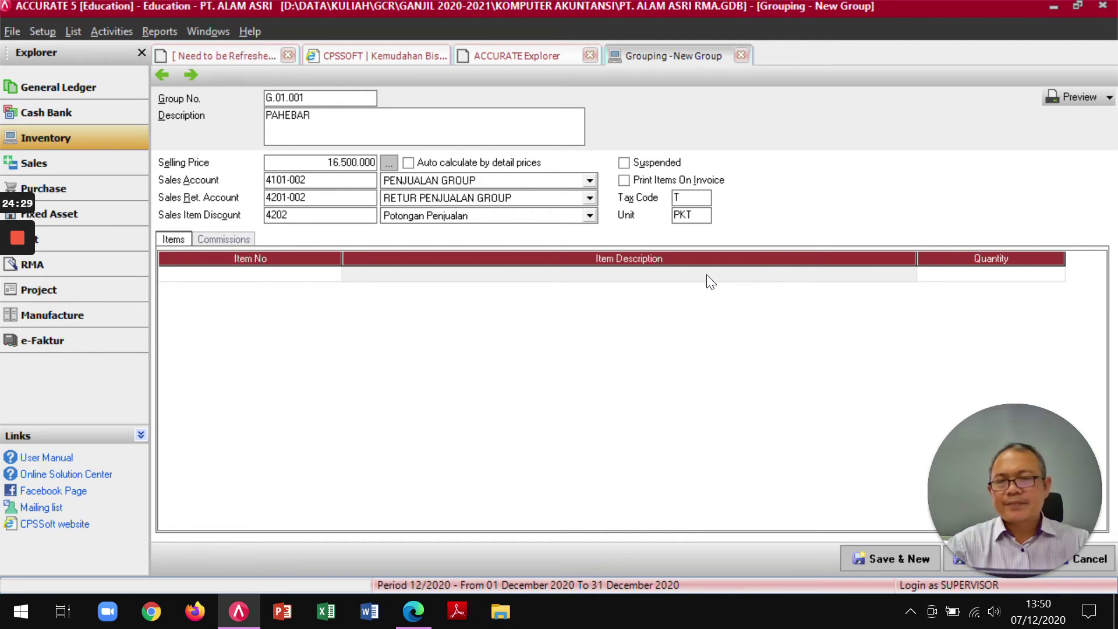
Add the electric stove item Kompor Eletrik (KS-01) to the PAHEBAR group with quantity 1
click(300, 274)
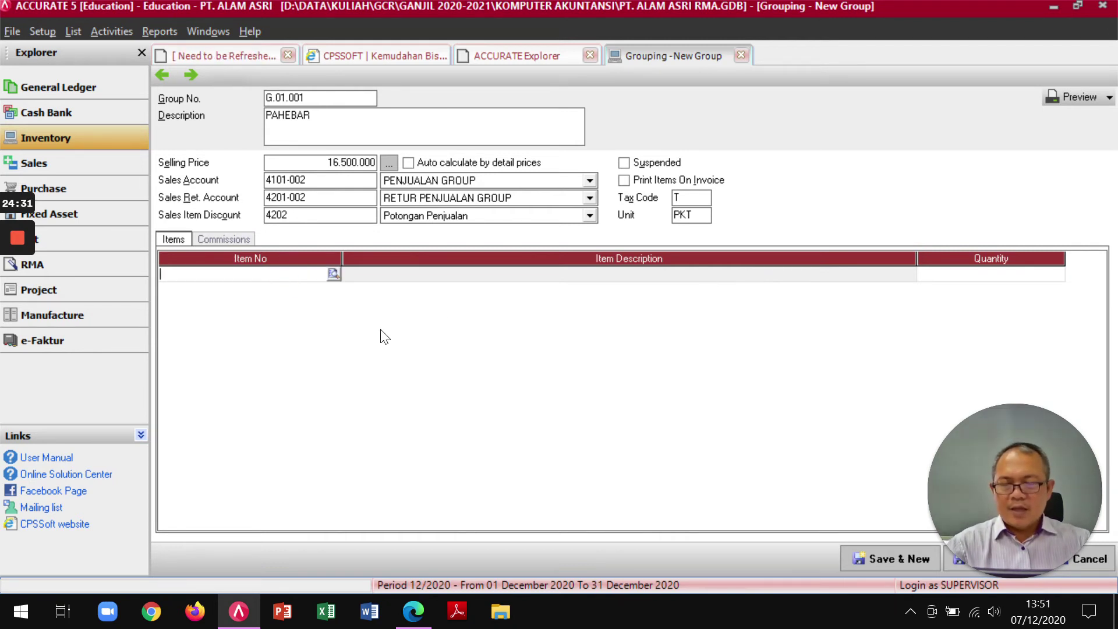
key(alt+Tab)
key(alt+Tab)
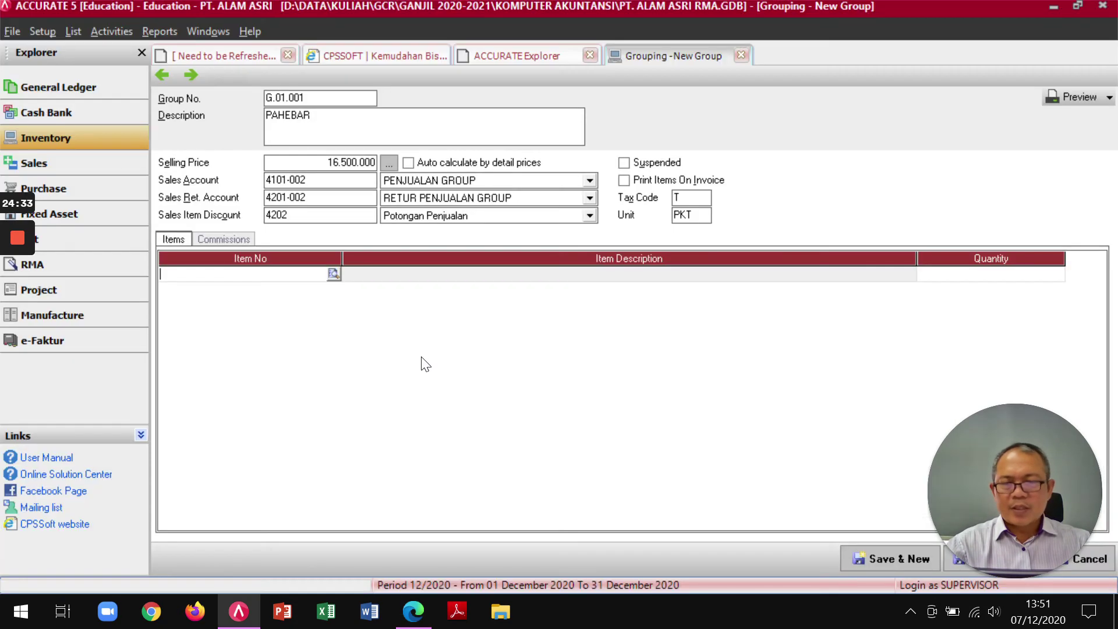
text(KOM)
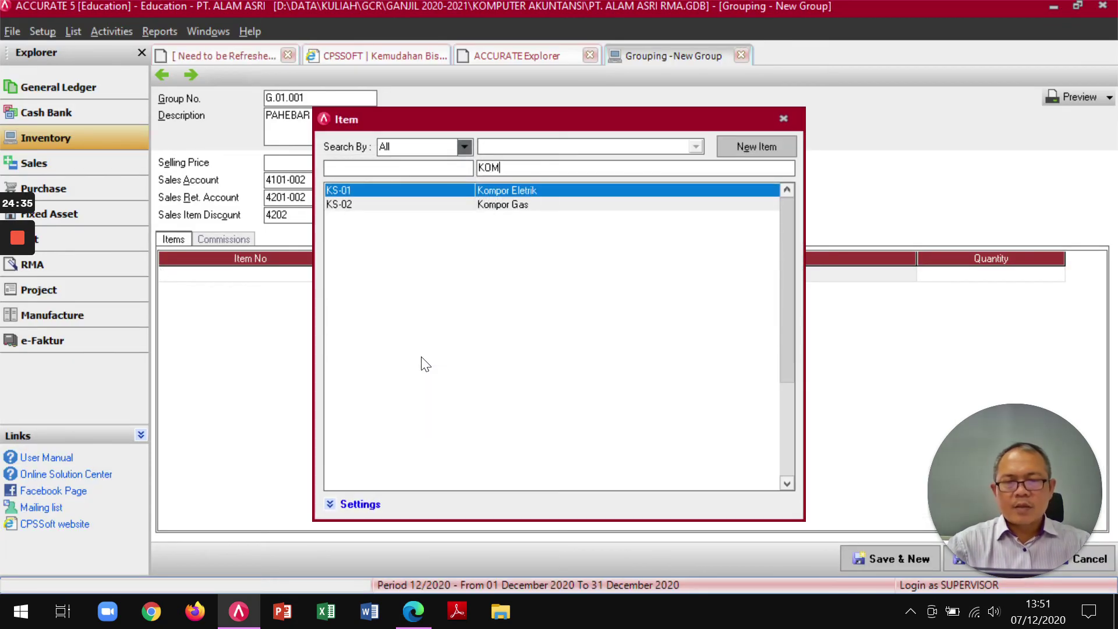
key(Return)
key(Tab)
text(1)
key(Return)
Check the package contents in the module PDF, and add Kulkas 1 Pintu (KS-06) to the group with quantity 1
key(alt+Tab)
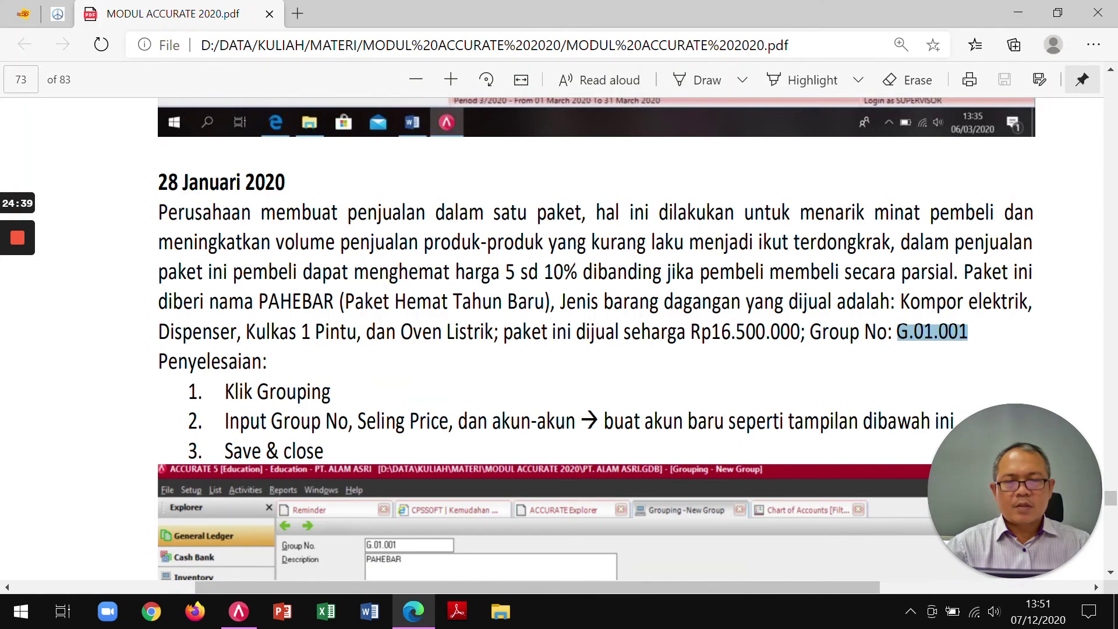
key(alt+Tab)
text(KUL)
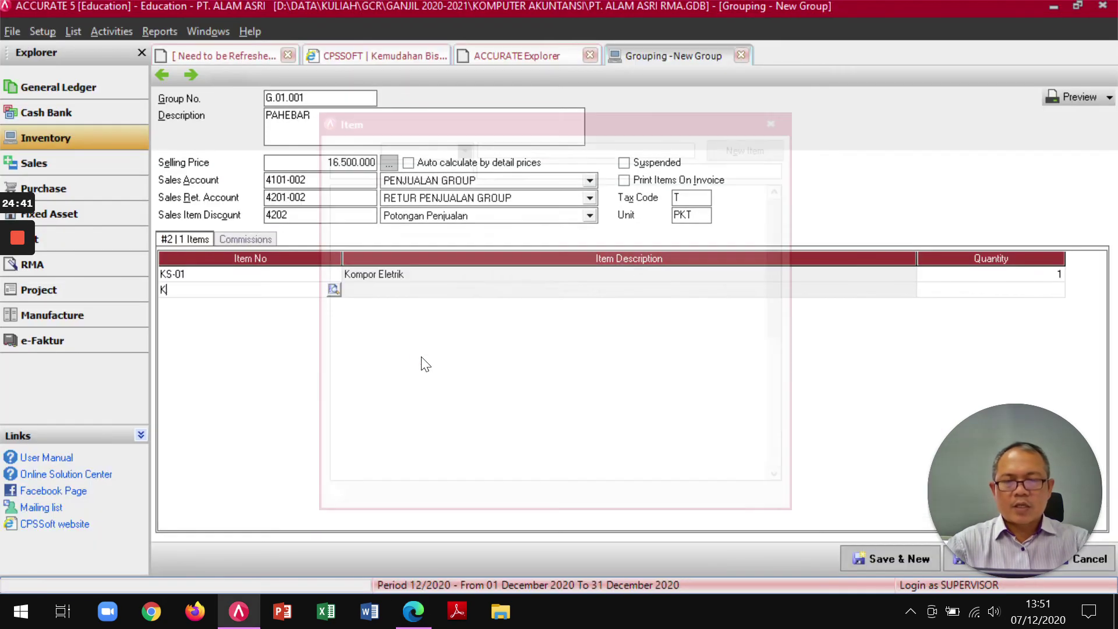
key(Return)
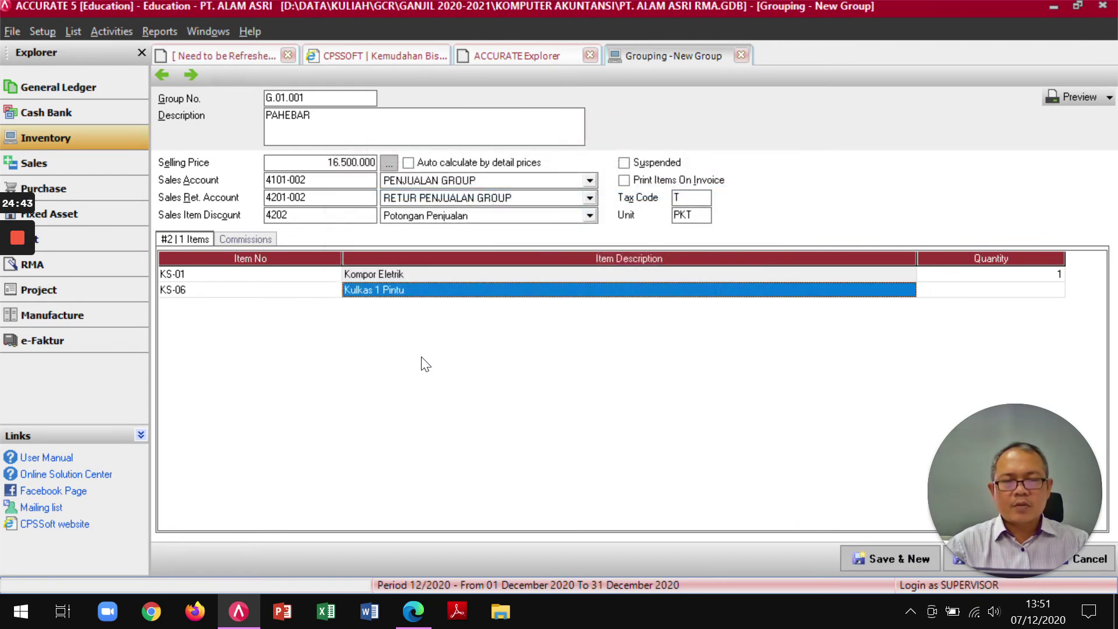
key(Tab)
text(1)
key(Return)
Consult the module's item list again, and add Dispenser (KS-03) to the group with quantity 1
key(alt+Tab)
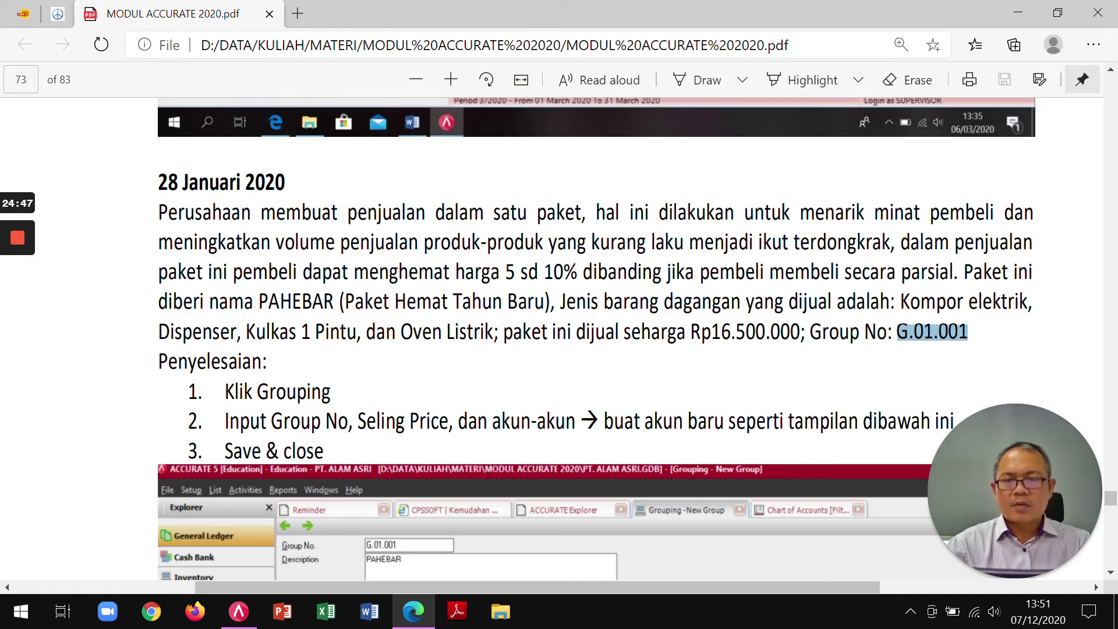
key(alt+Tab)
text(DIS)
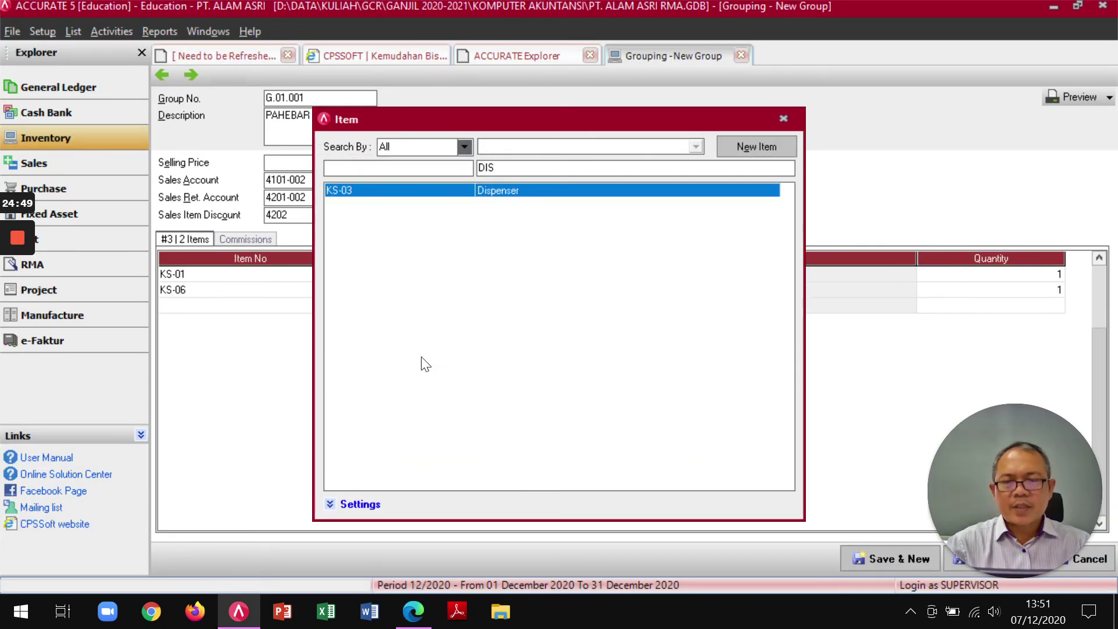
key(Return)
key(Tab)
text(1)
key(Return)
Add the last package item from the module, Oven Listrik (KS-07), to the group with quantity 1
key(alt+Tab)
key(alt+Tab)
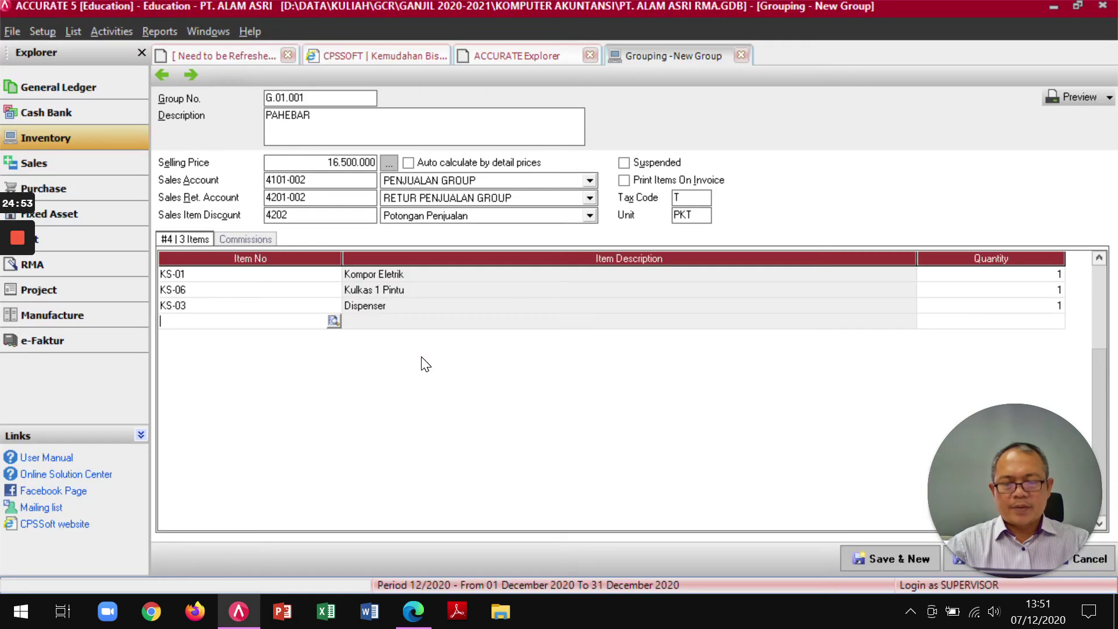
text(OVE)
key(Return)
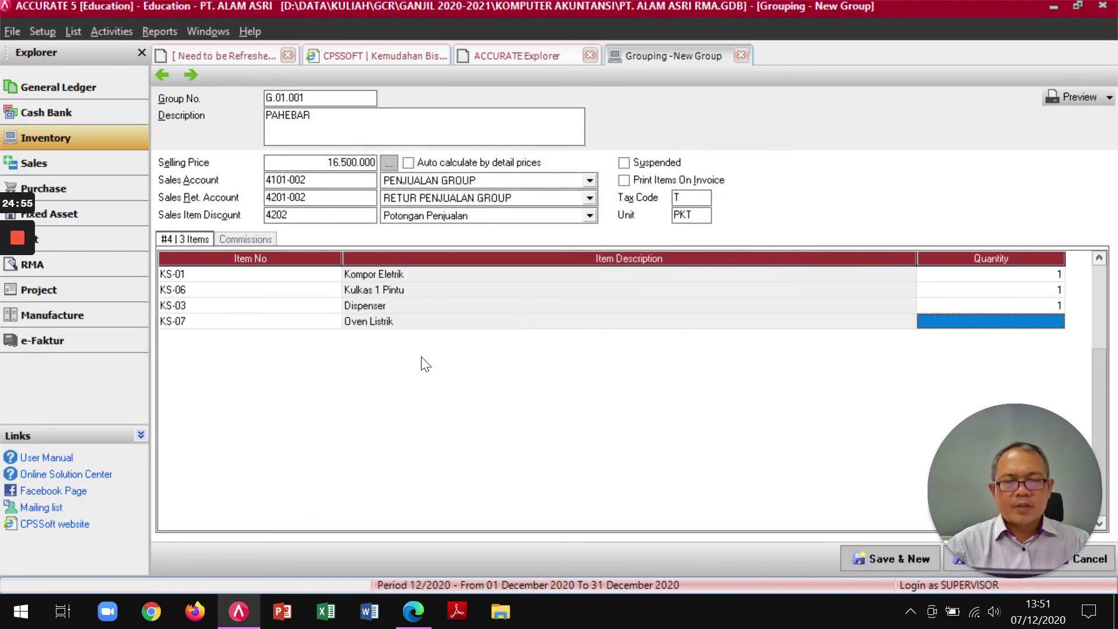
key(Return)
key(Up)
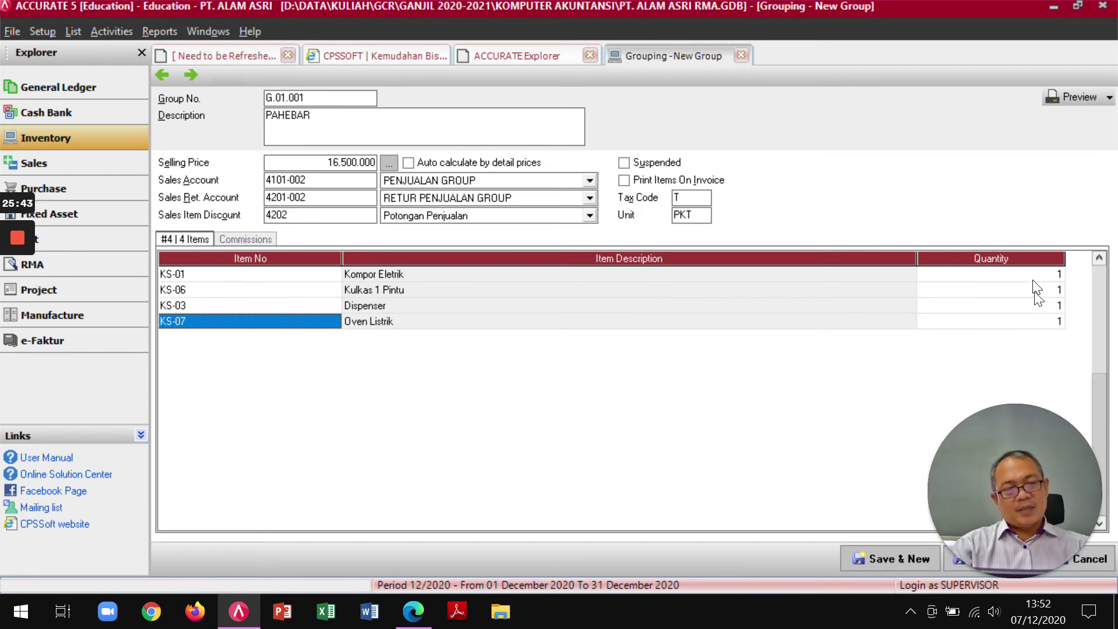
Preview the Grouping Items report for the PAHEBAR group, and save and close the group
drag(1015, 438, 503, 355)
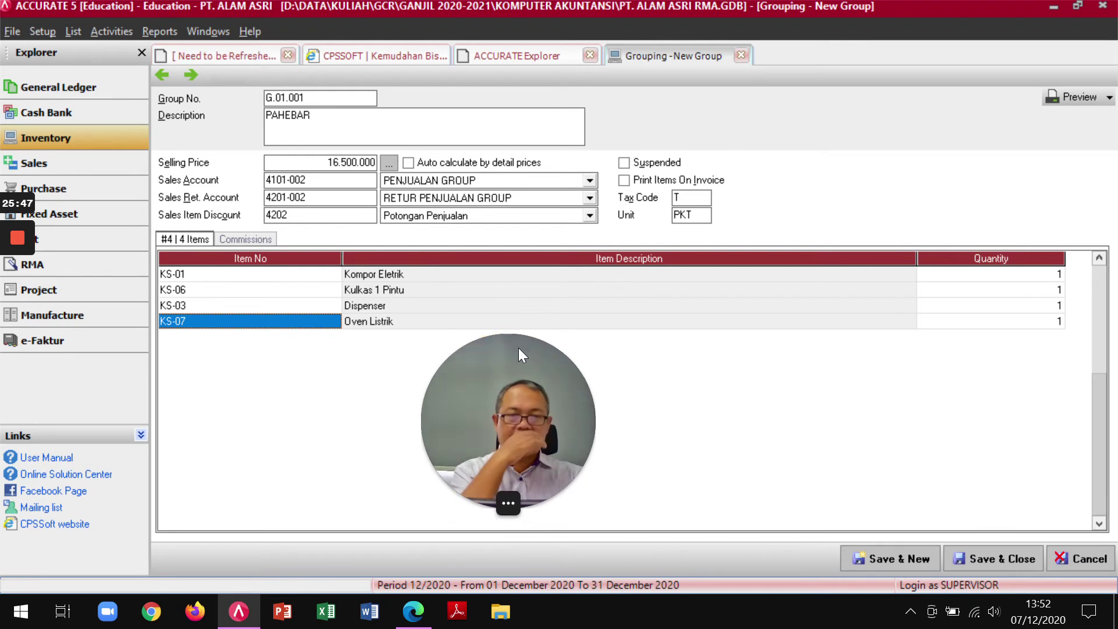
click(1082, 97)
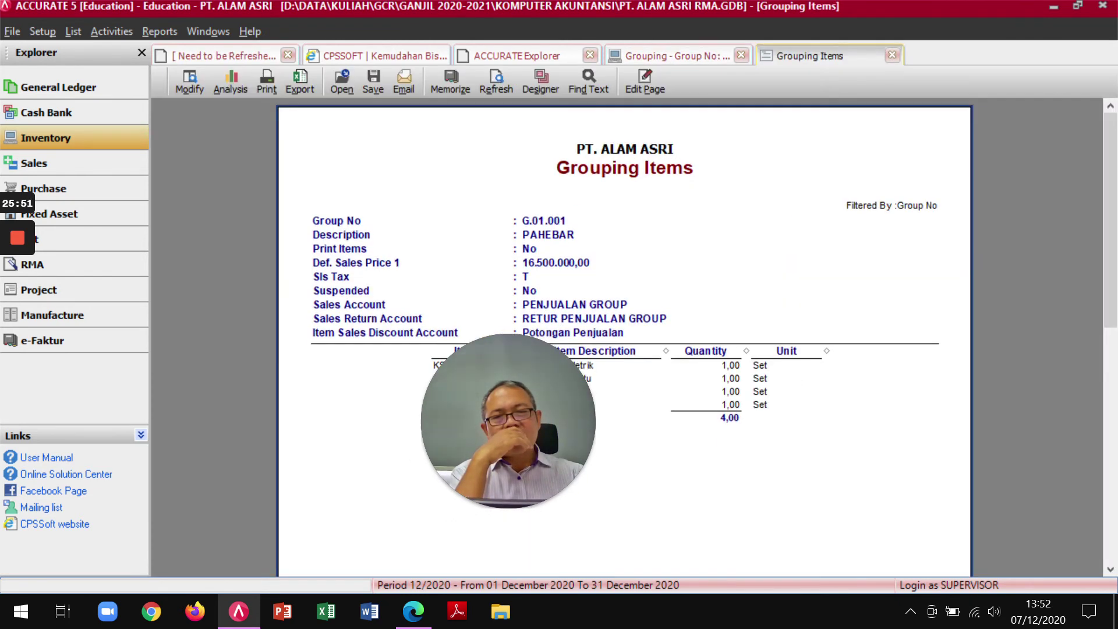
drag(539, 378, 236, 452)
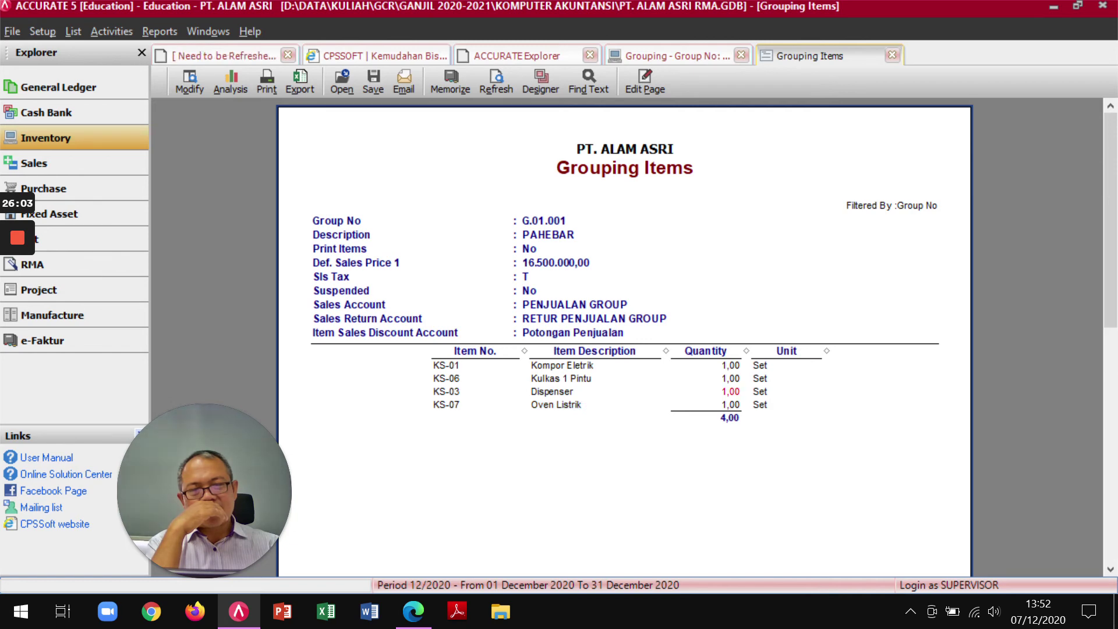
click(893, 55)
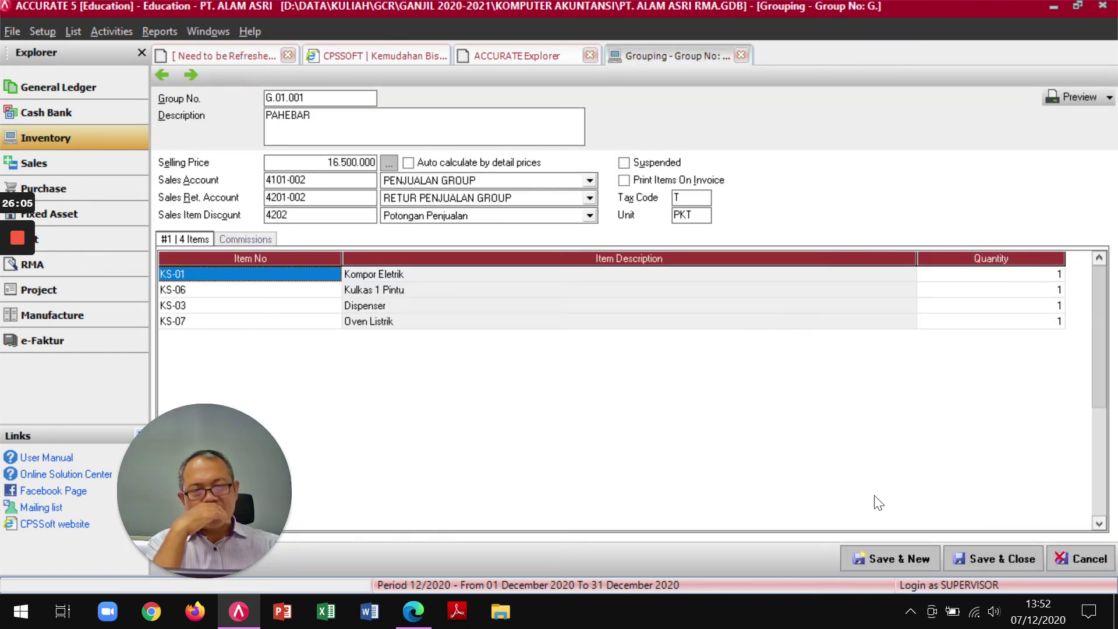
click(984, 557)
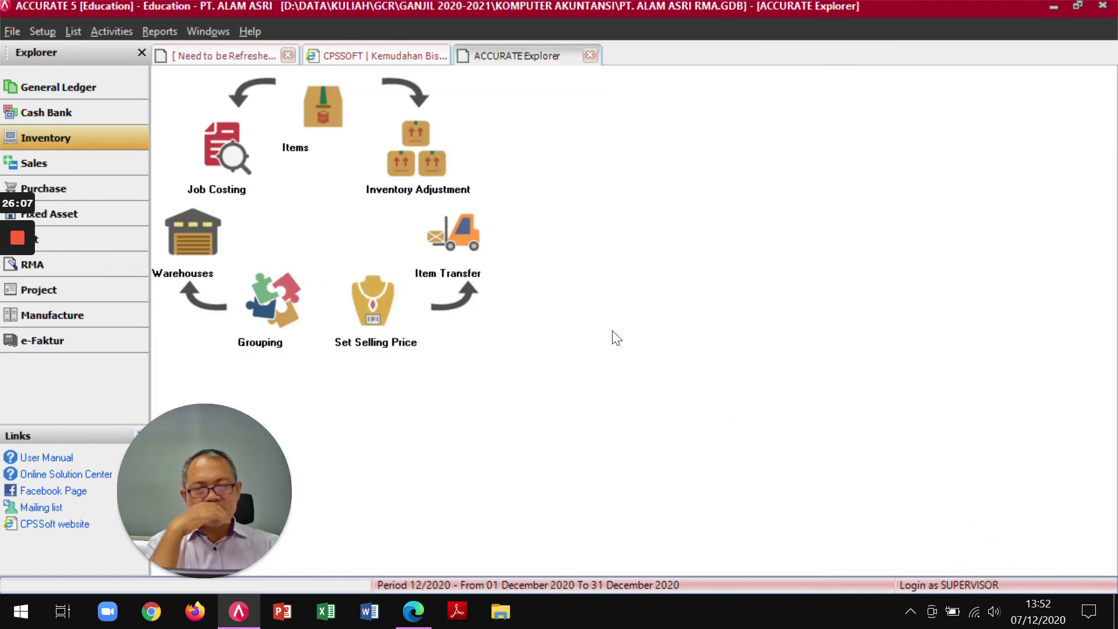
Switch to the module PDF in the browser and read the 28 January 2020 exercise on the PAHEBAR sale to PT Lestari
key(alt+Tab)
scroll(596, 337, down, 8)
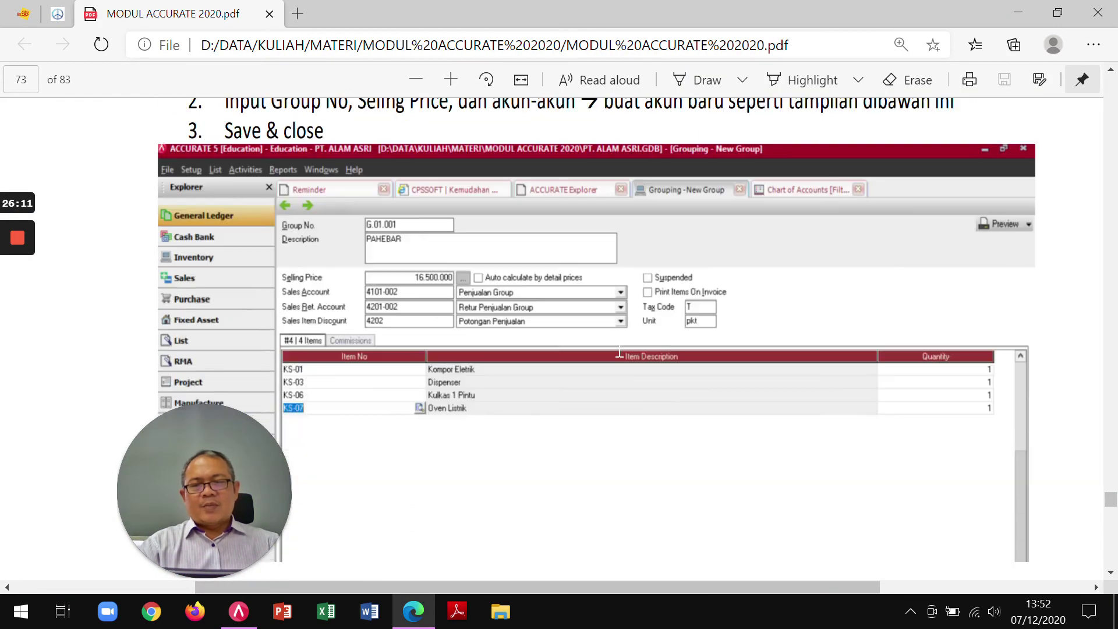
scroll(229, 417, down, 10)
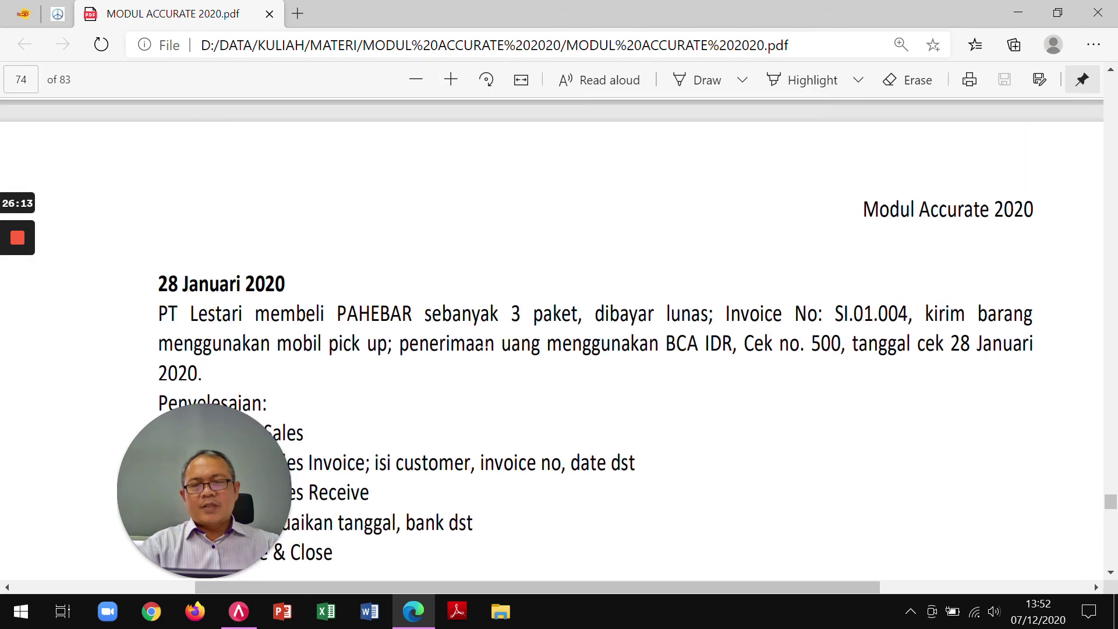
drag(229, 416, 1008, 459)
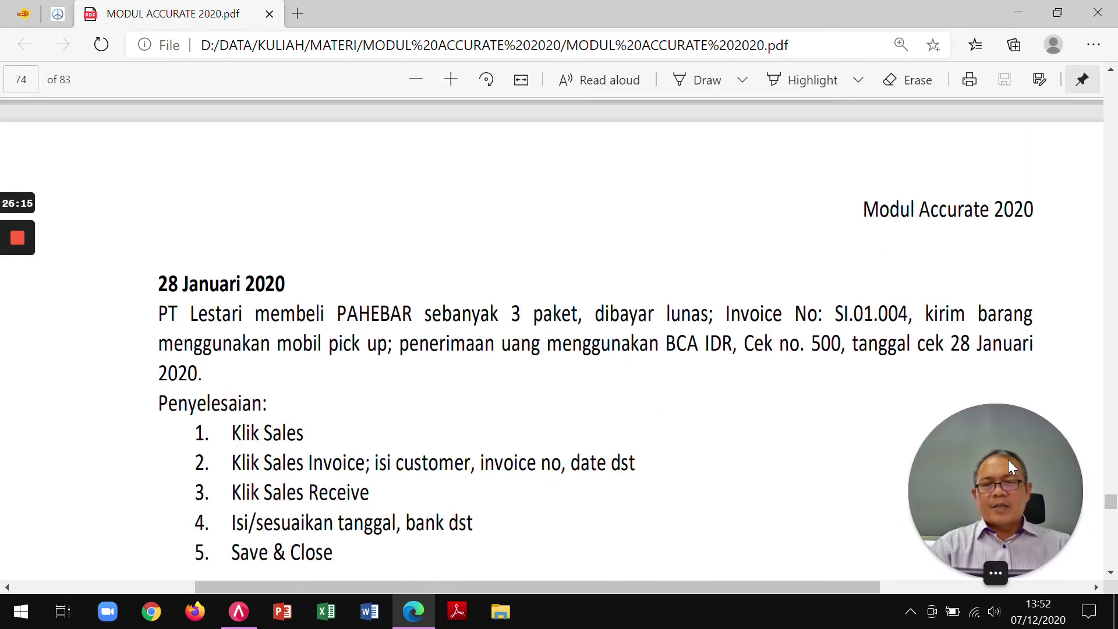
scroll(587, 349, down, 15)
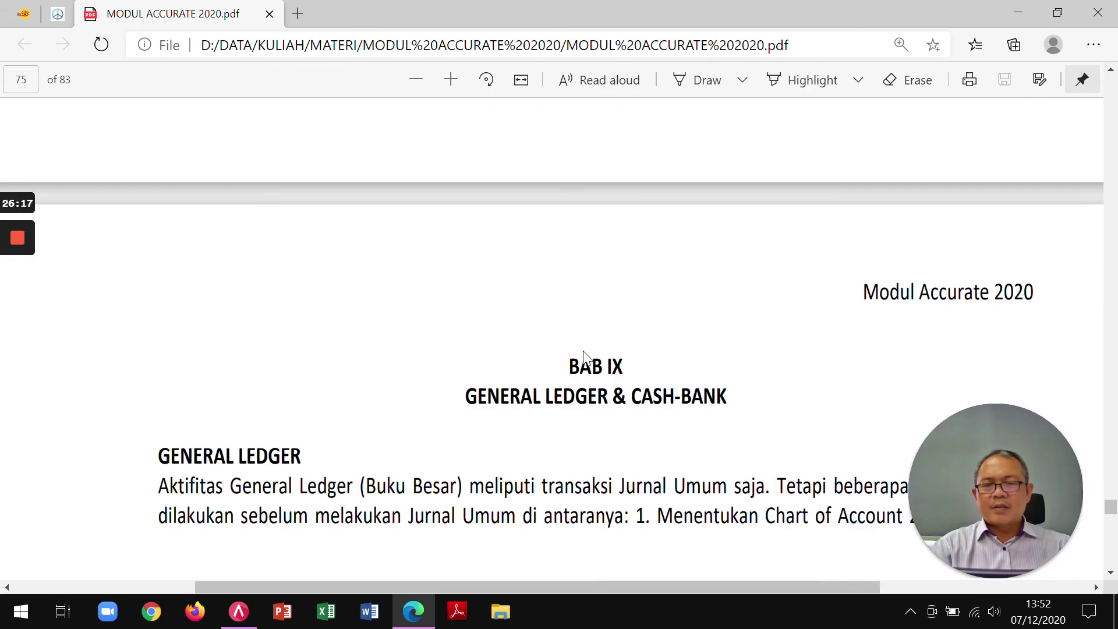
scroll(588, 349, up, 5)
scroll(588, 348, down, 4)
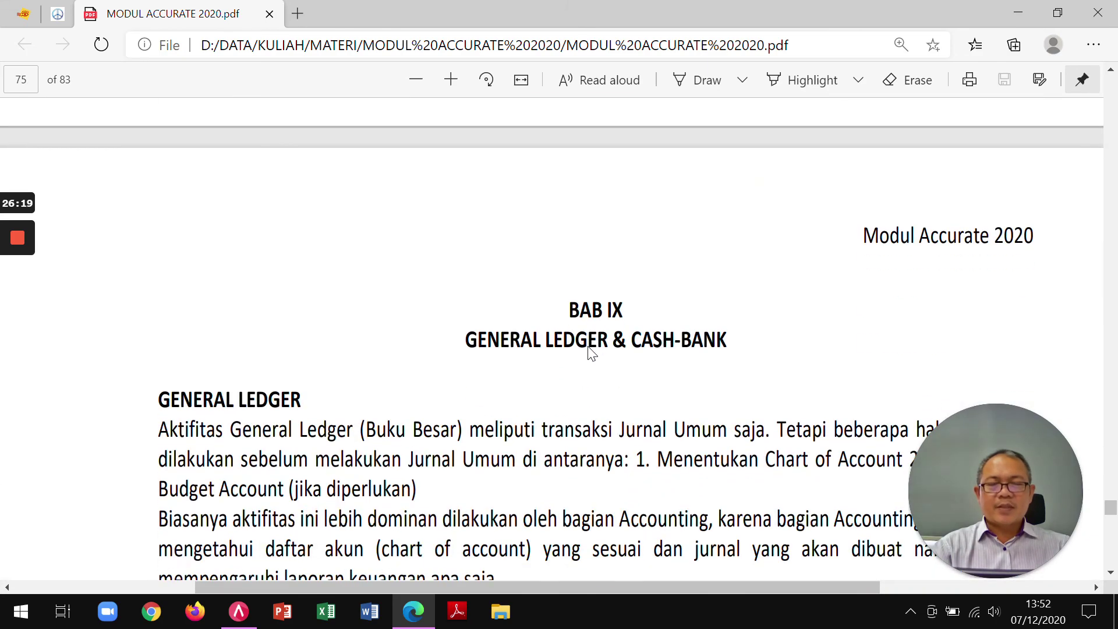
scroll(588, 349, up, 4)
scroll(588, 347, up, 12)
scroll(587, 348, down, 3)
scroll(587, 349, down, 4)
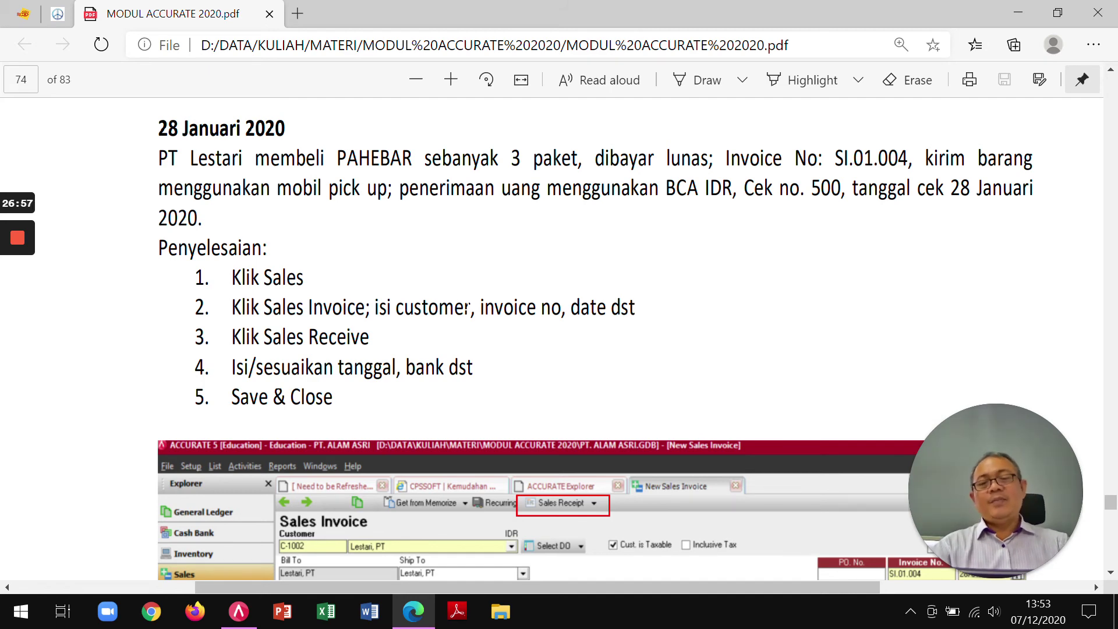
Return to ACCURATE and start a new sales invoice for the customer Lestari, PT
key(alt+Tab)
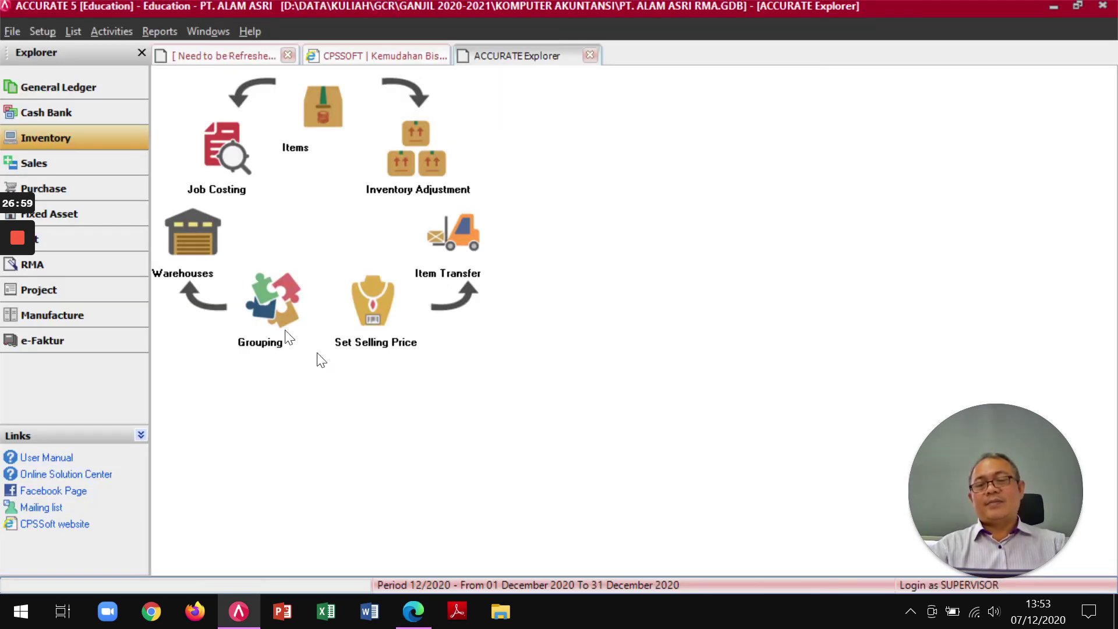
click(40, 163)
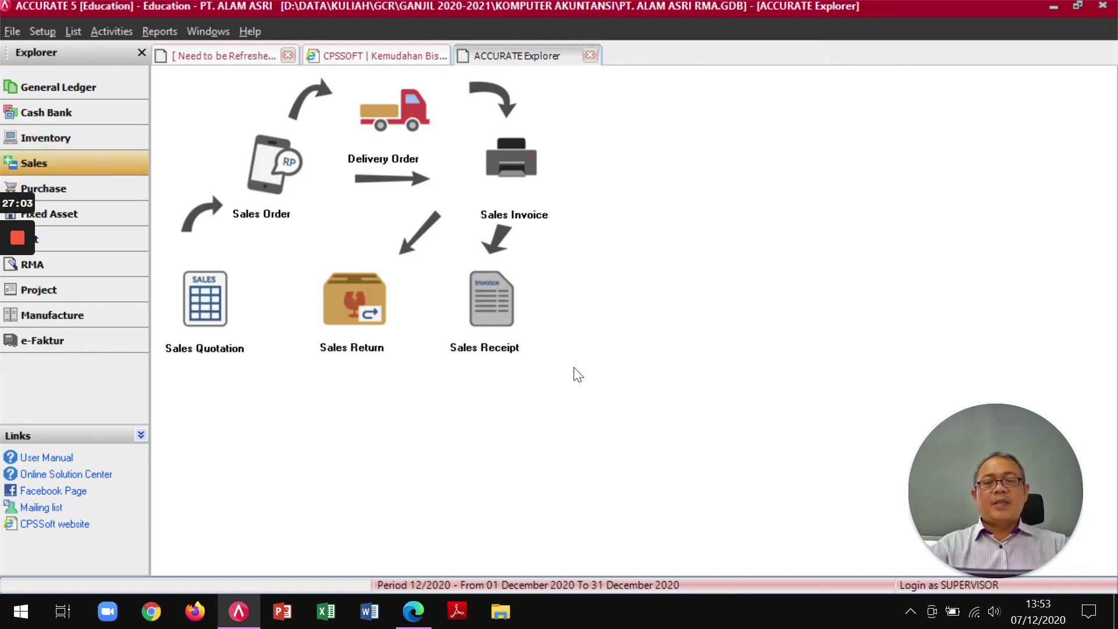
key(alt+Tab)
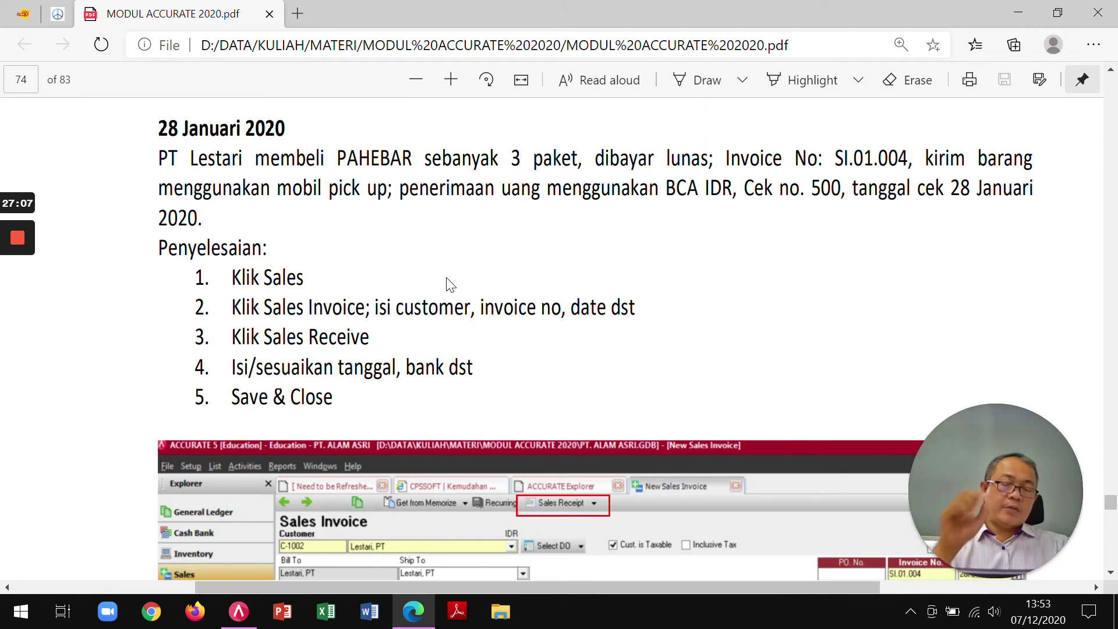
key(alt+Tab)
key(alt+Tab)
key(alt+Tab)
click(512, 149)
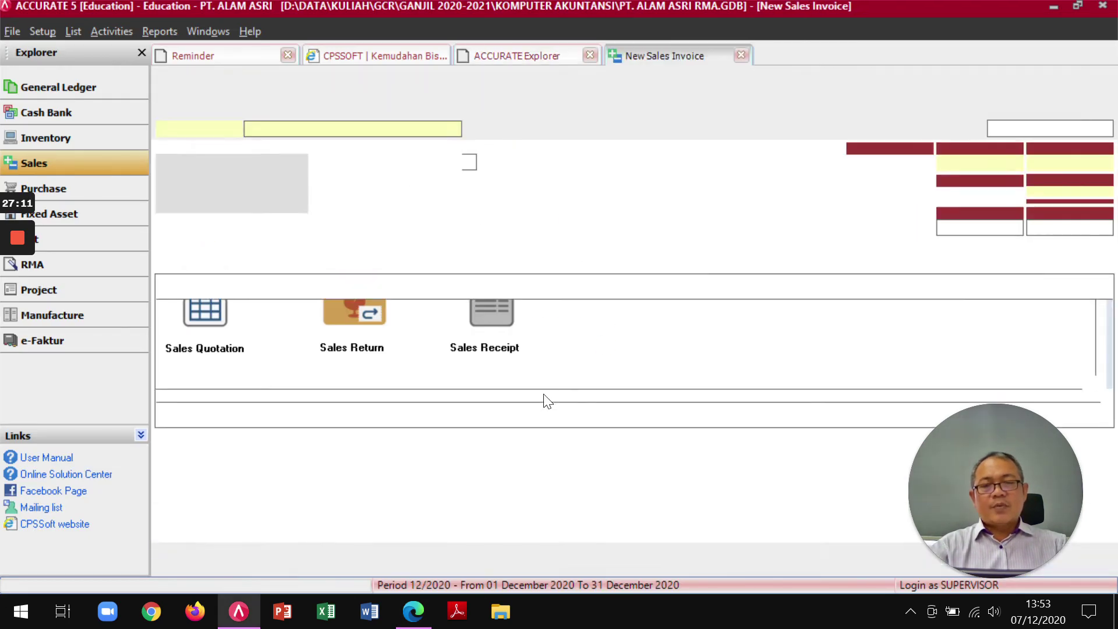
click(453, 128)
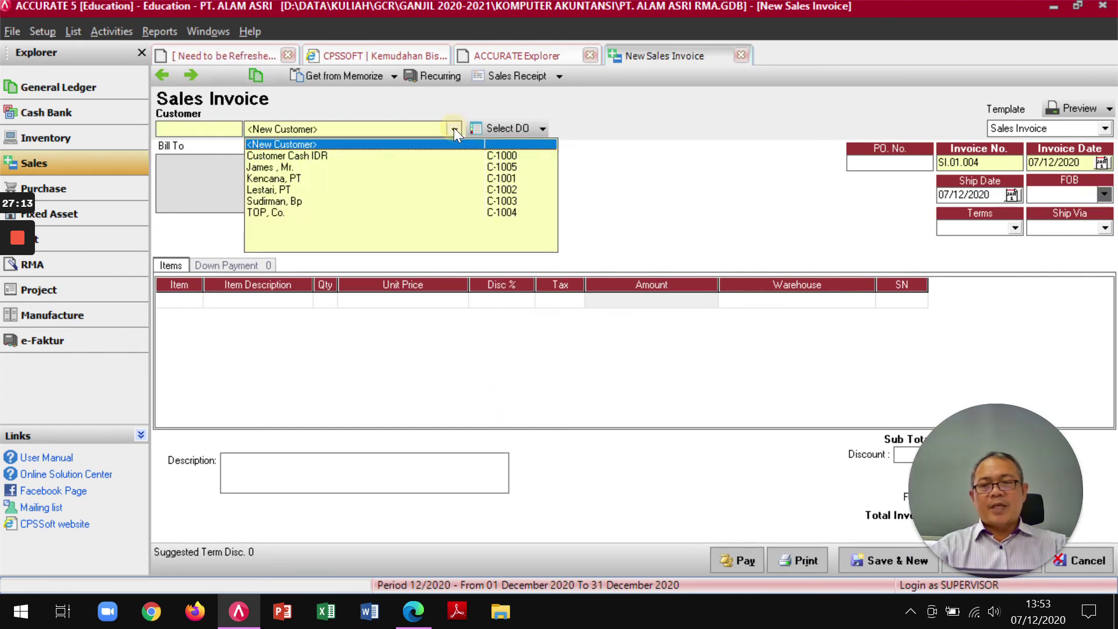
click(293, 189)
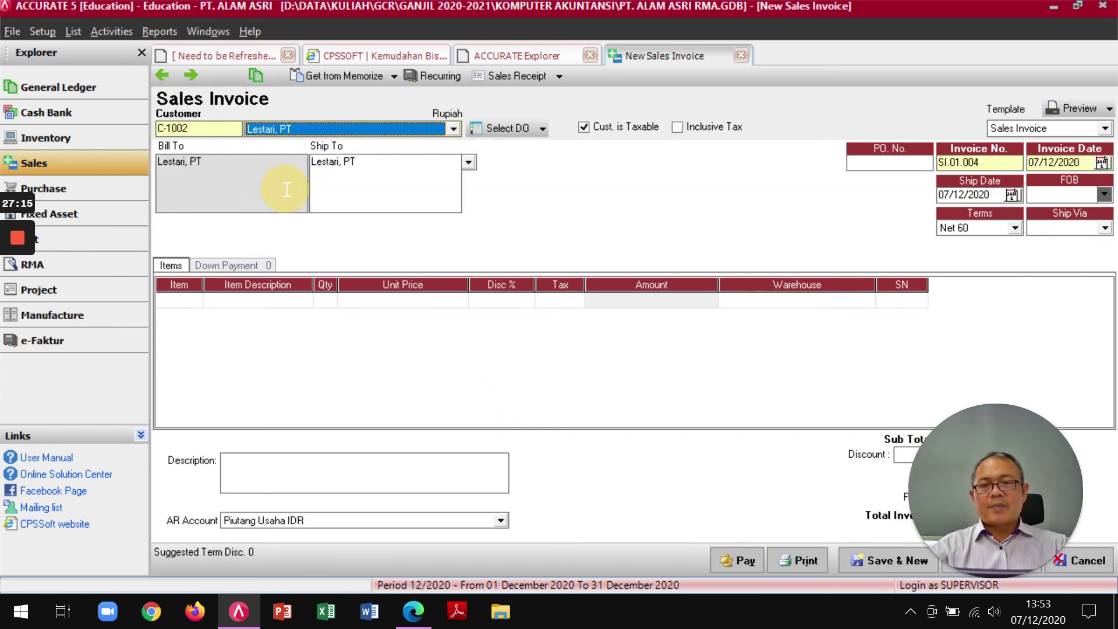
Check the invoice number against the module exercise, and set the invoice date to 28/01/2020
key(alt+Tab)
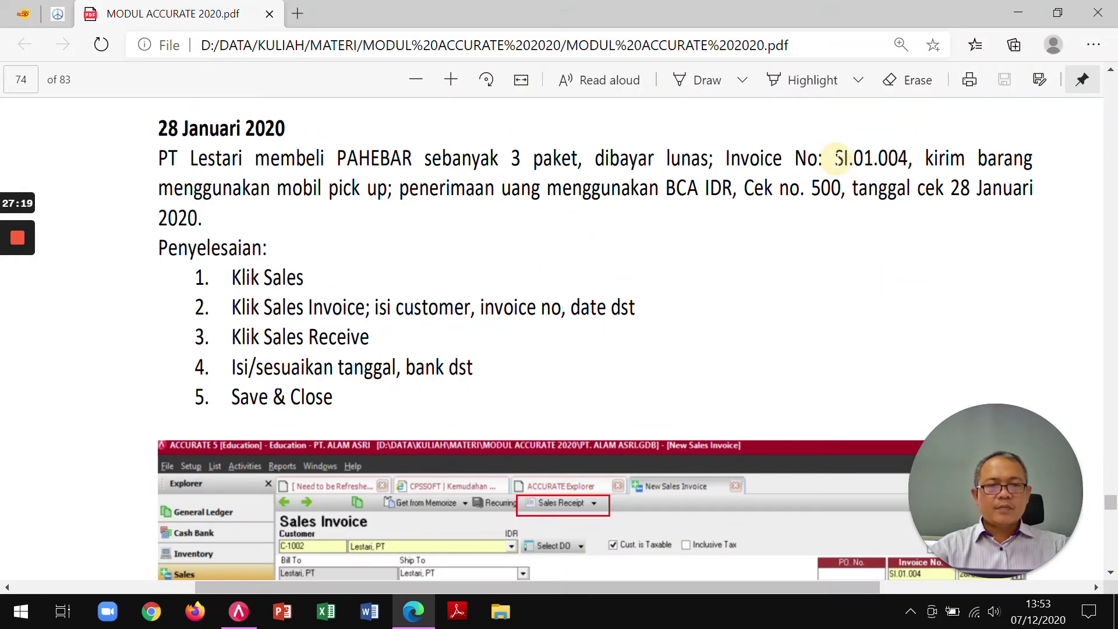
drag(835, 158, 907, 150)
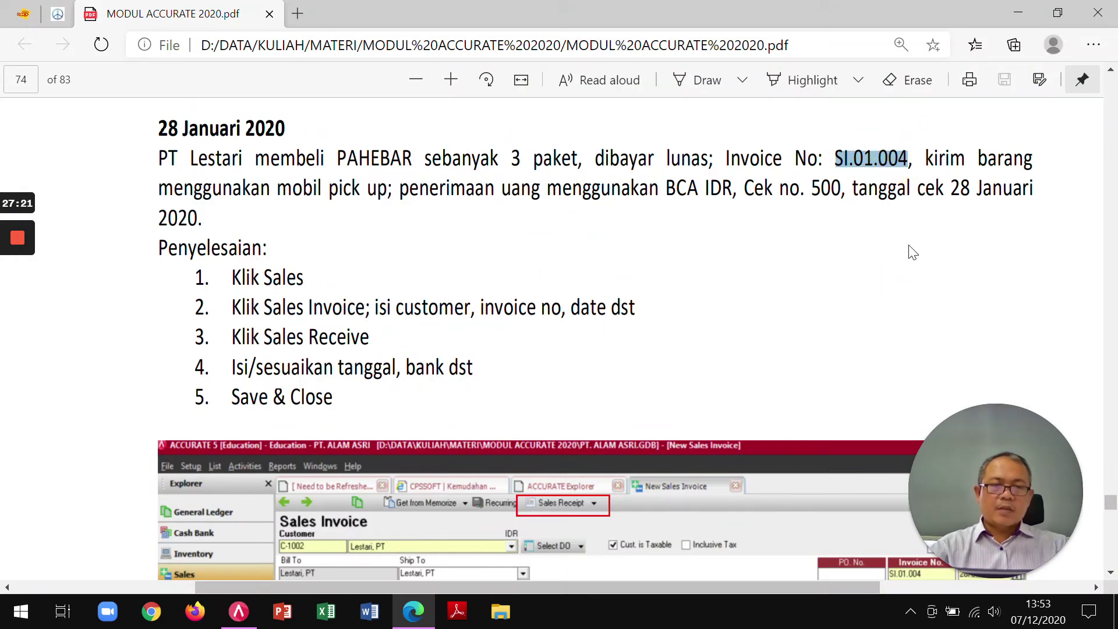
key(alt+Tab)
key(alt+Tab)
key(alt+Tab)
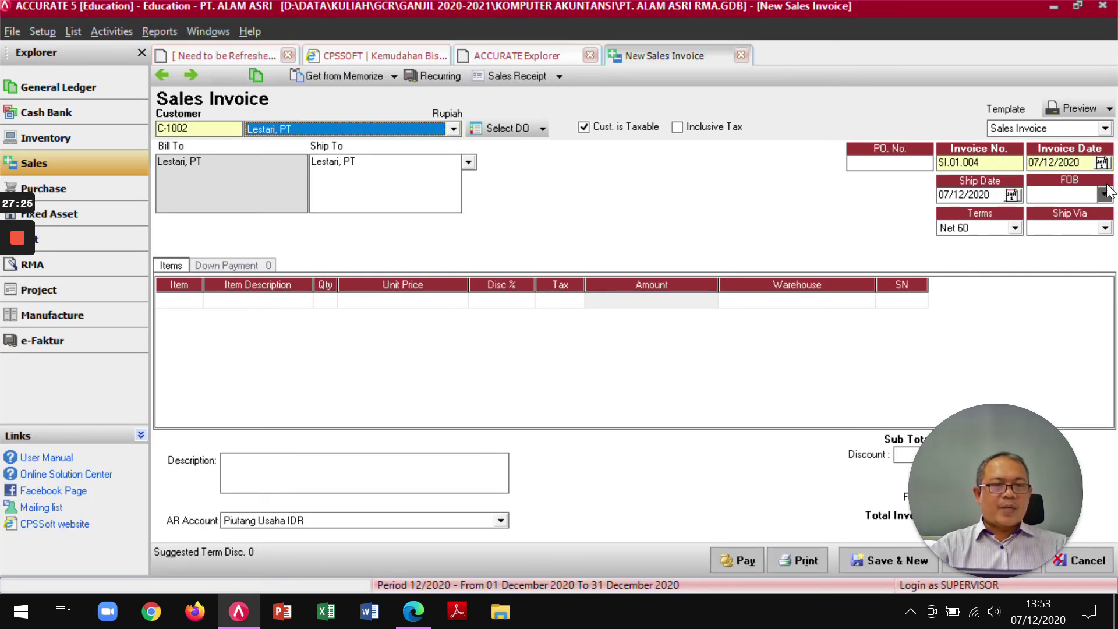
key(alt+Tab)
key(alt+Tab)
click(1102, 162)
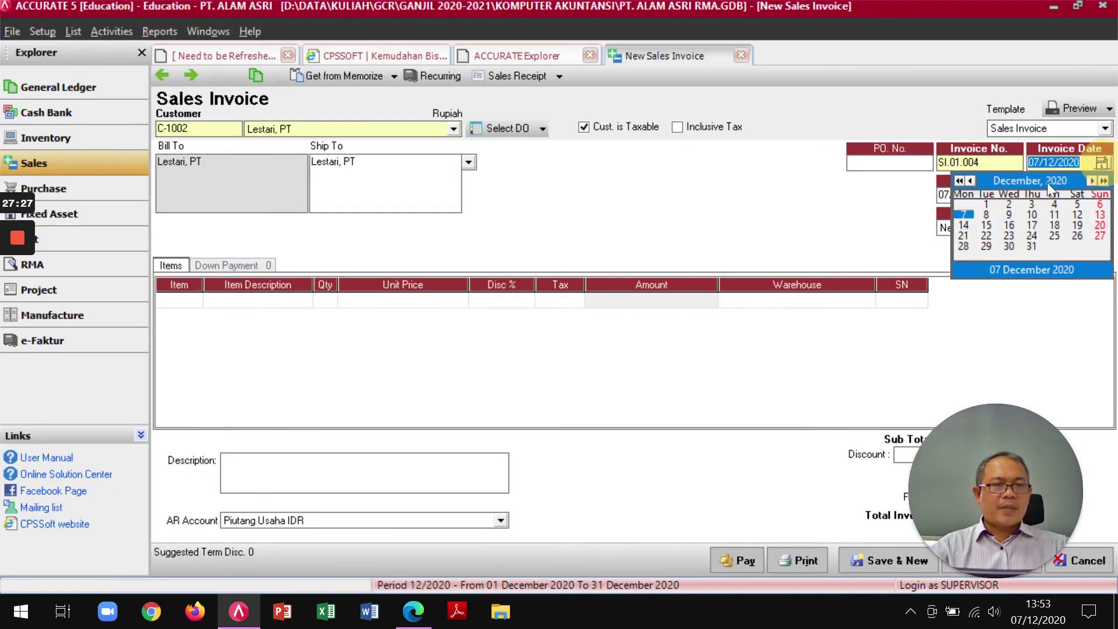
click(1047, 182)
click(1043, 198)
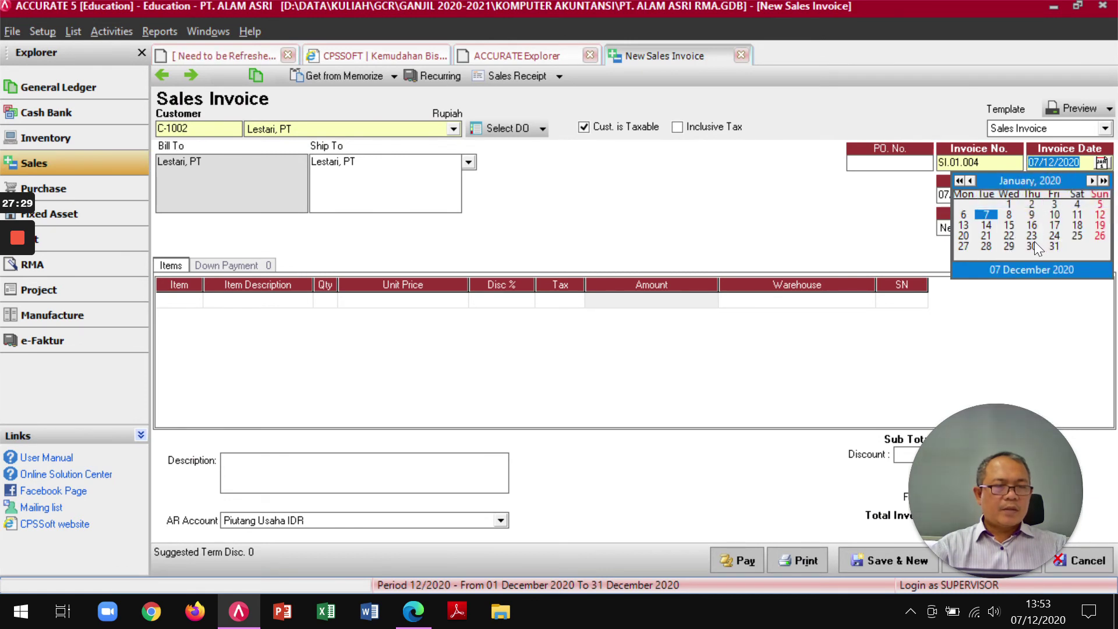
click(989, 247)
Set the invoice's ship date to 28/01/2020 and its shipping method to MOBIL PICK UP
click(1013, 194)
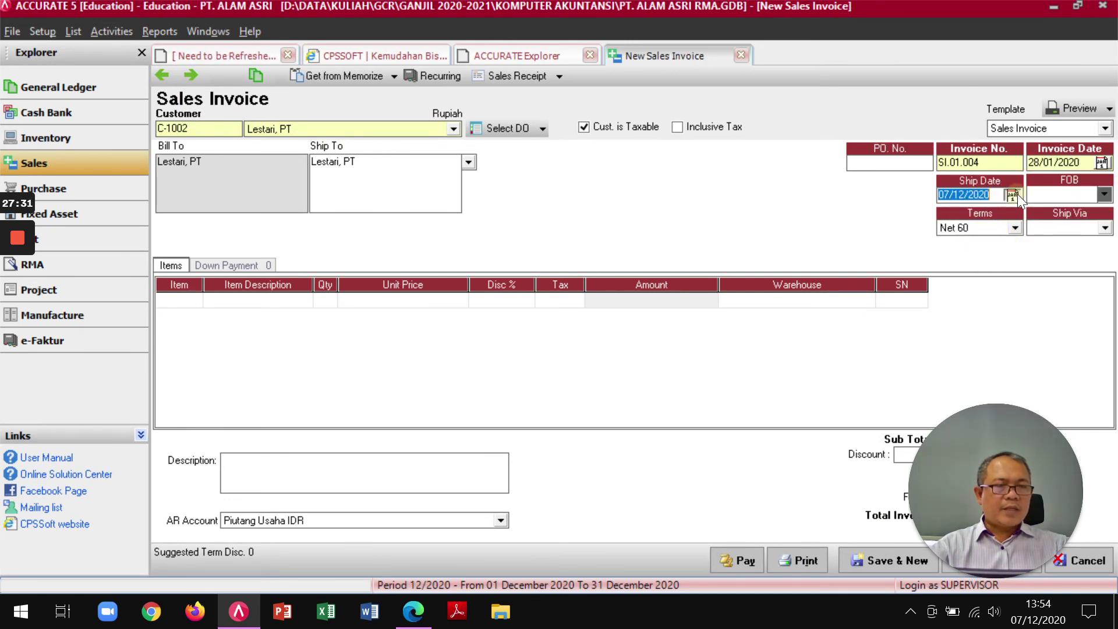
click(969, 215)
click(969, 228)
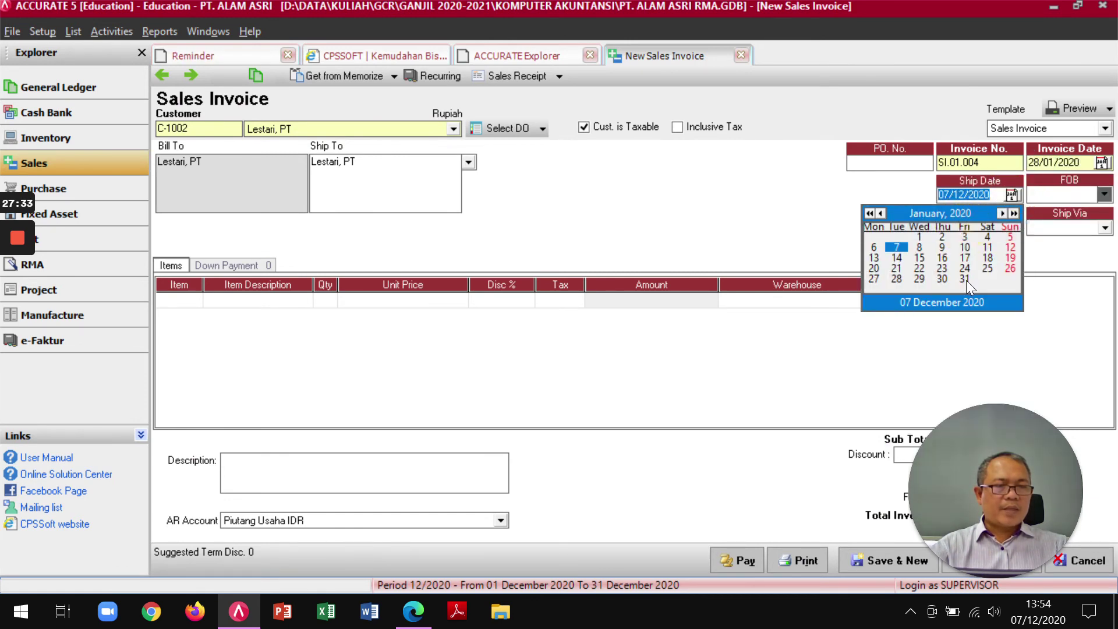
click(897, 279)
click(1105, 228)
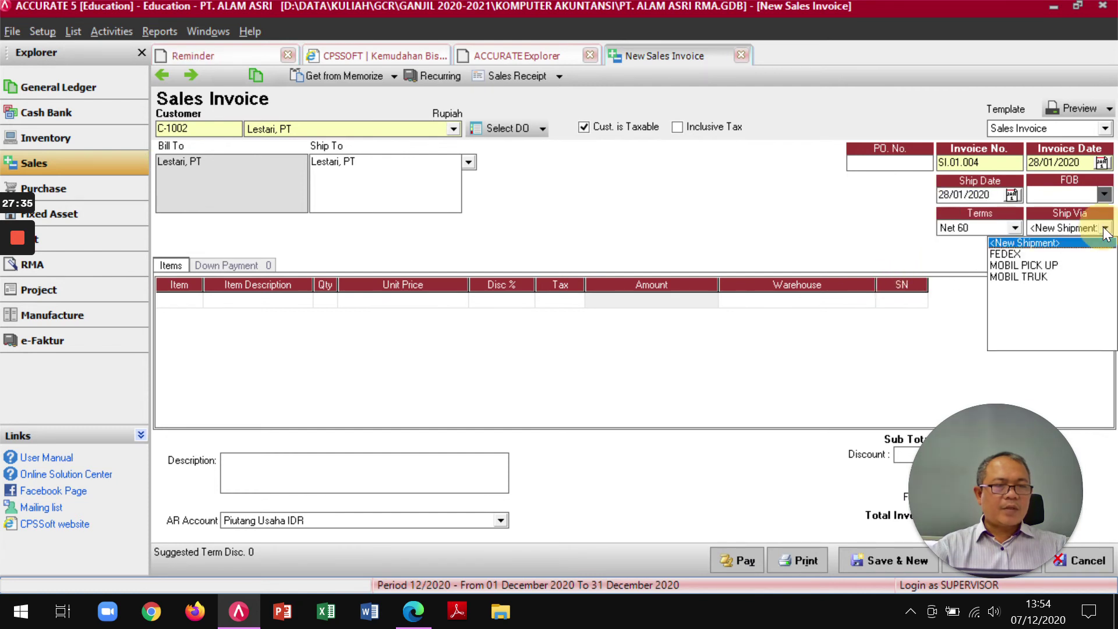
click(1023, 265)
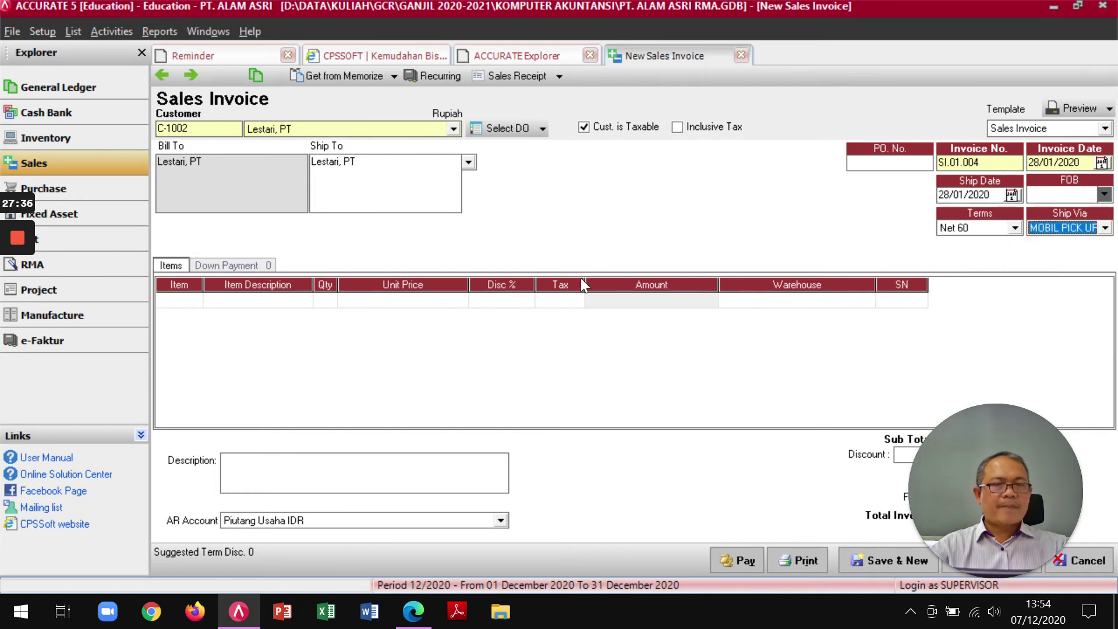
Add the grouping item PAHEBAR (G.01.001) to the first line of the sales invoice
click(198, 303)
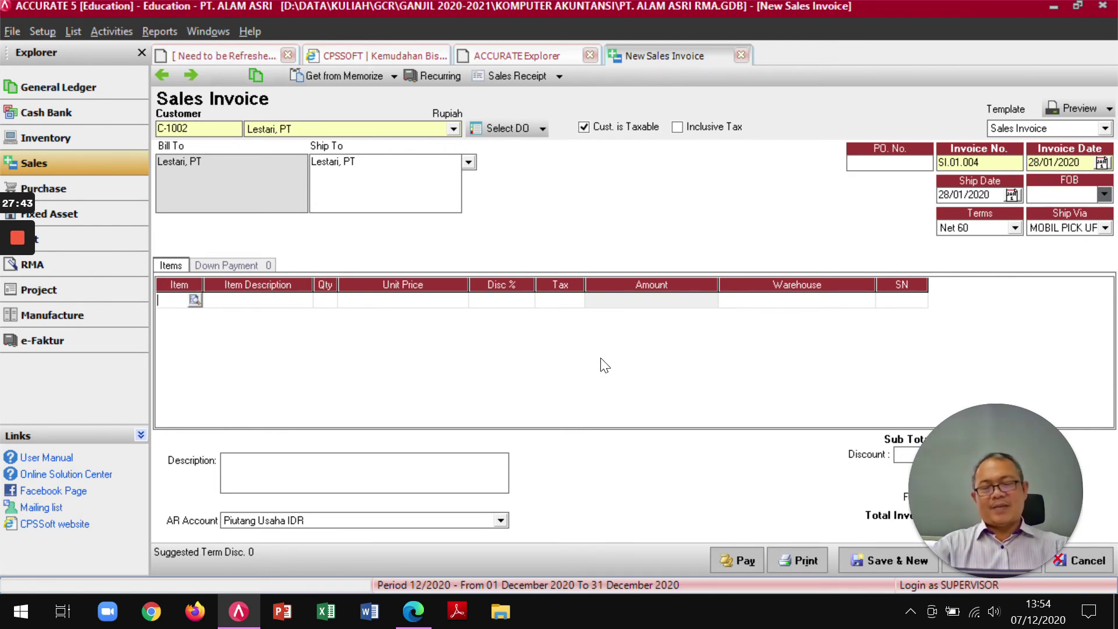
text(P)
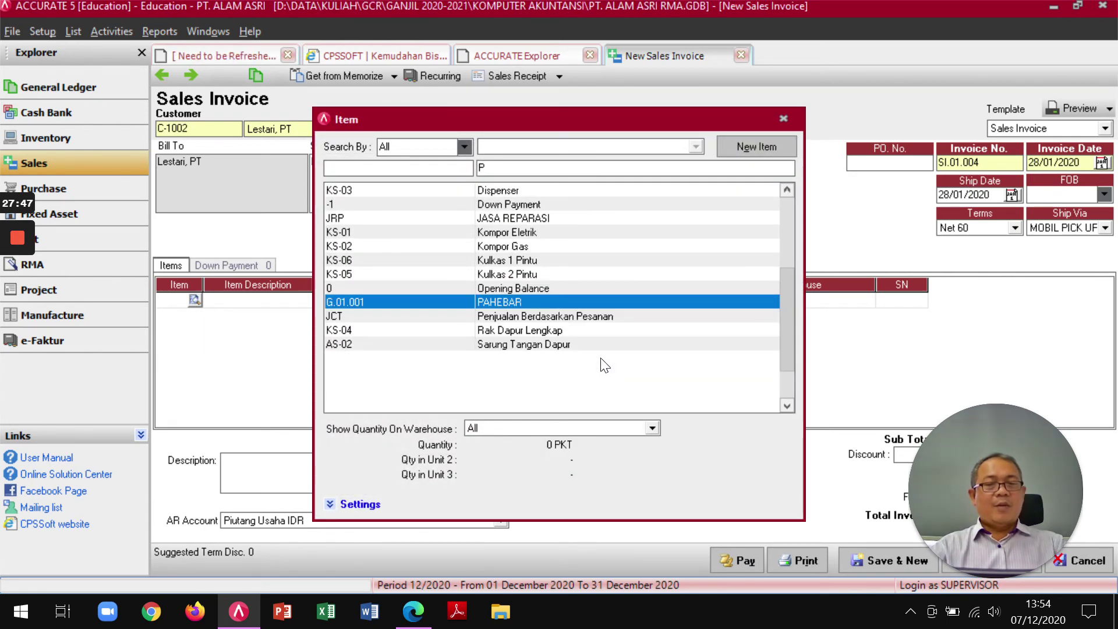
key(Up)
key(Up)
key(Up)
key(Up)
key(Up)
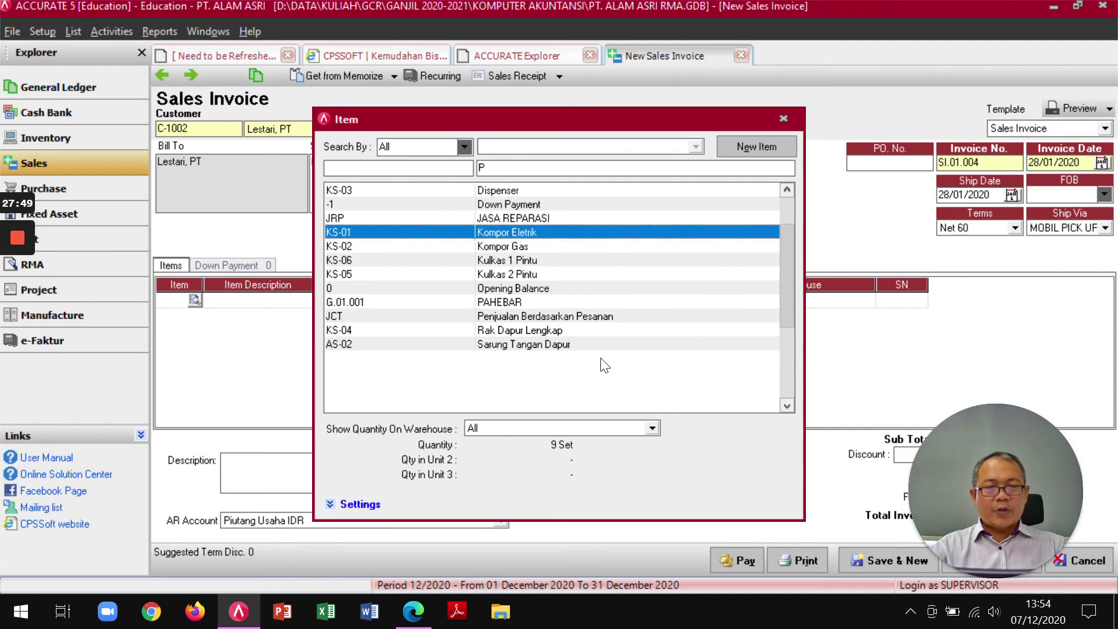
key(Down)
key(Down)
key(Down)
key(Down)
key(Down)
key(Down)
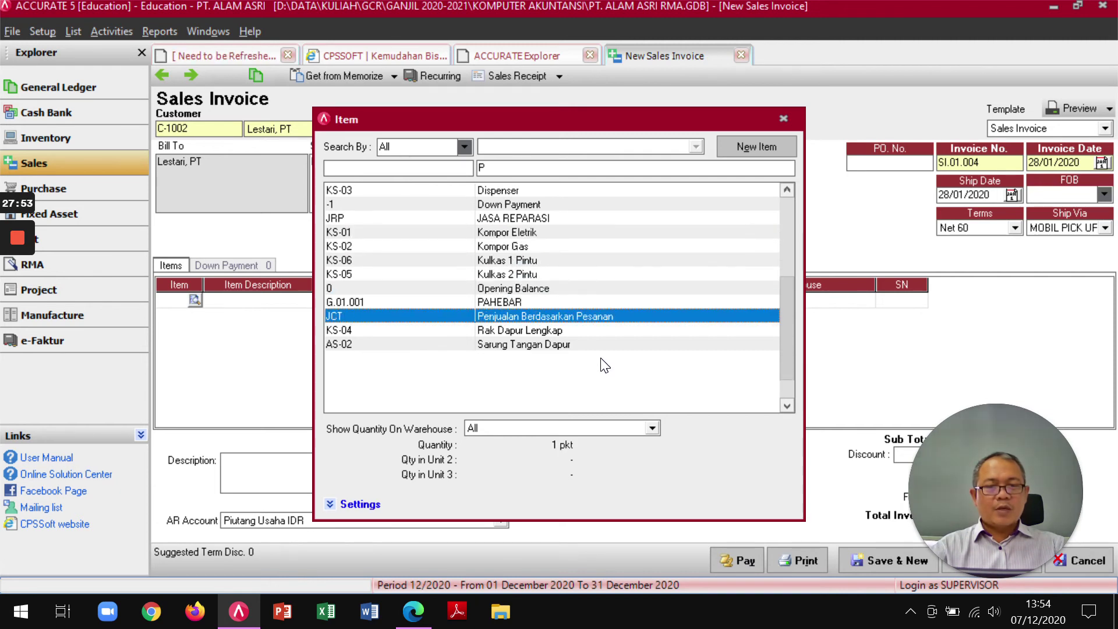
key(Up)
key(Up)
key(Down)
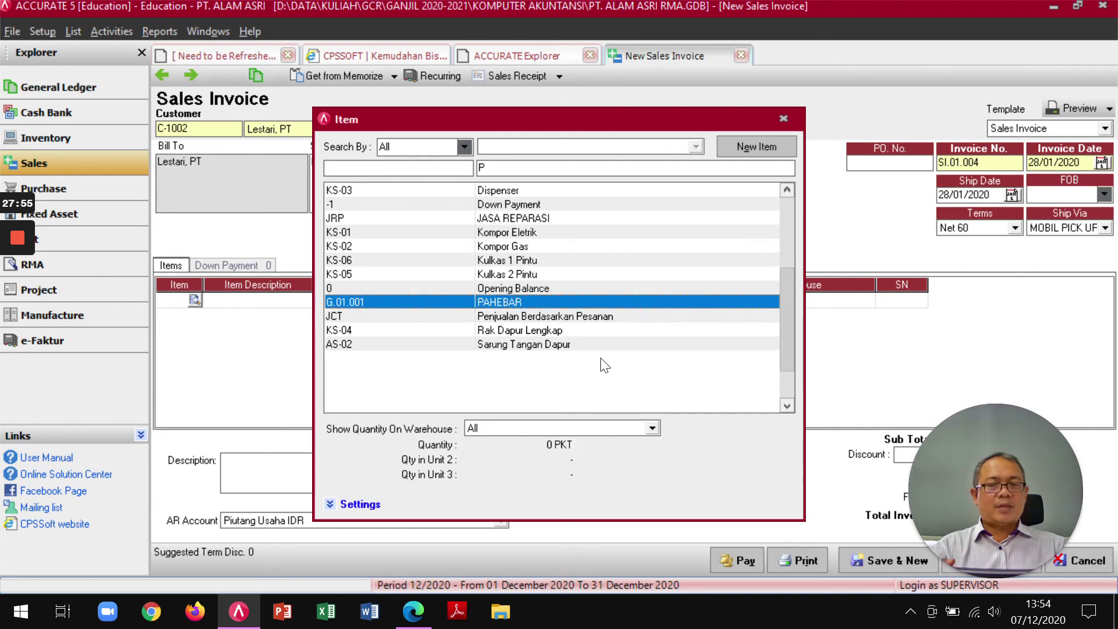
key(Return)
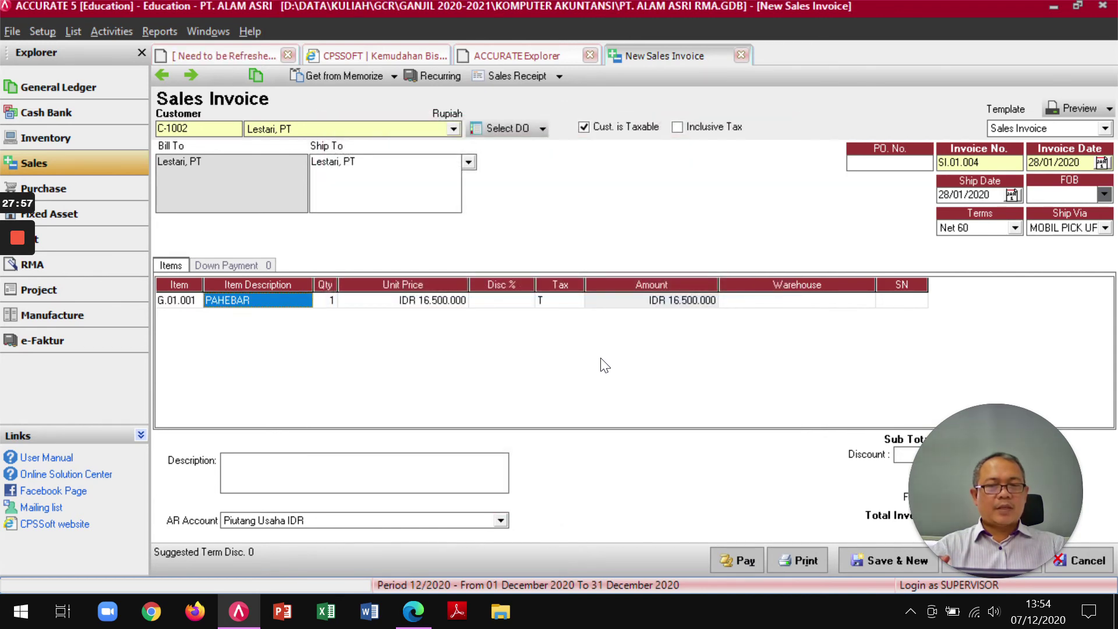
Set the PAHEBAR quantity to 3 and complete the item line to expand the package's component items
key(Tab)
text(3)
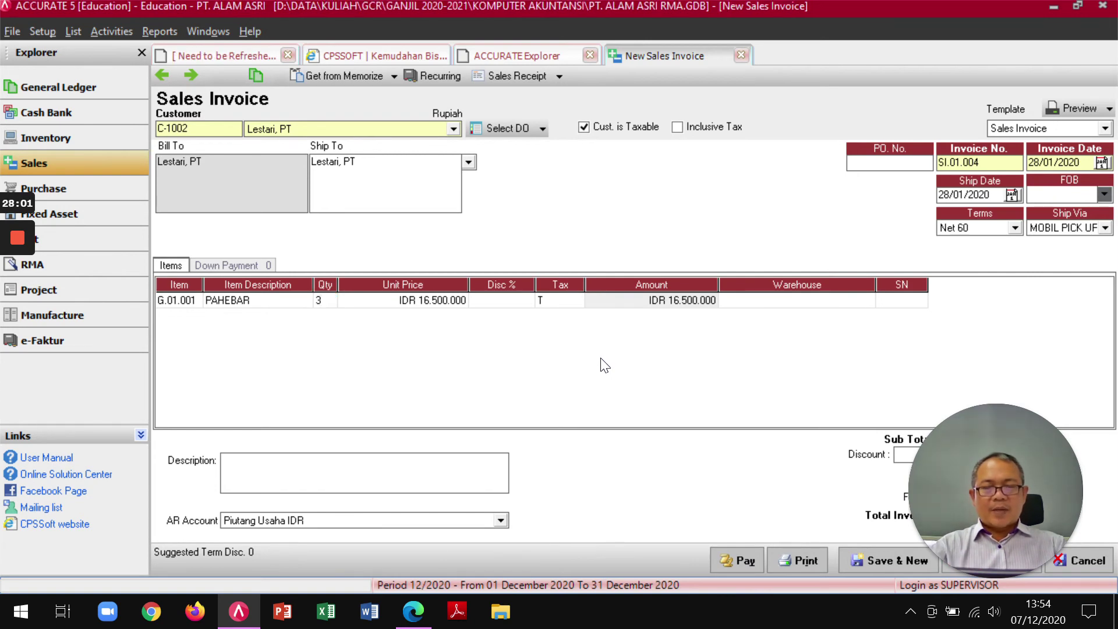
key(alt+Tab)
key(alt+Tab)
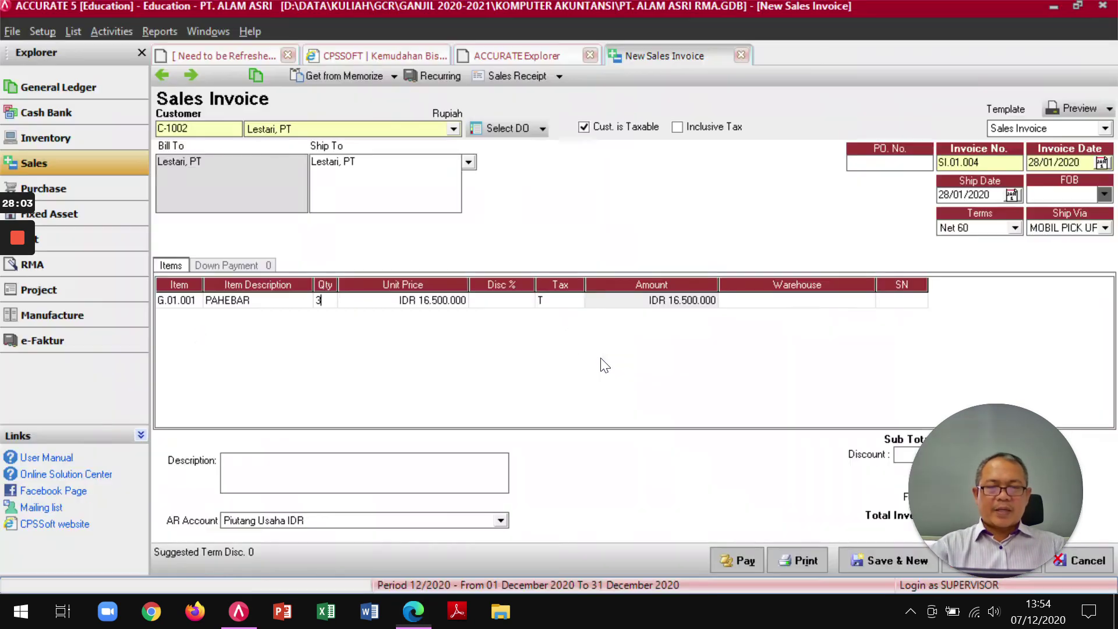
key(Tab)
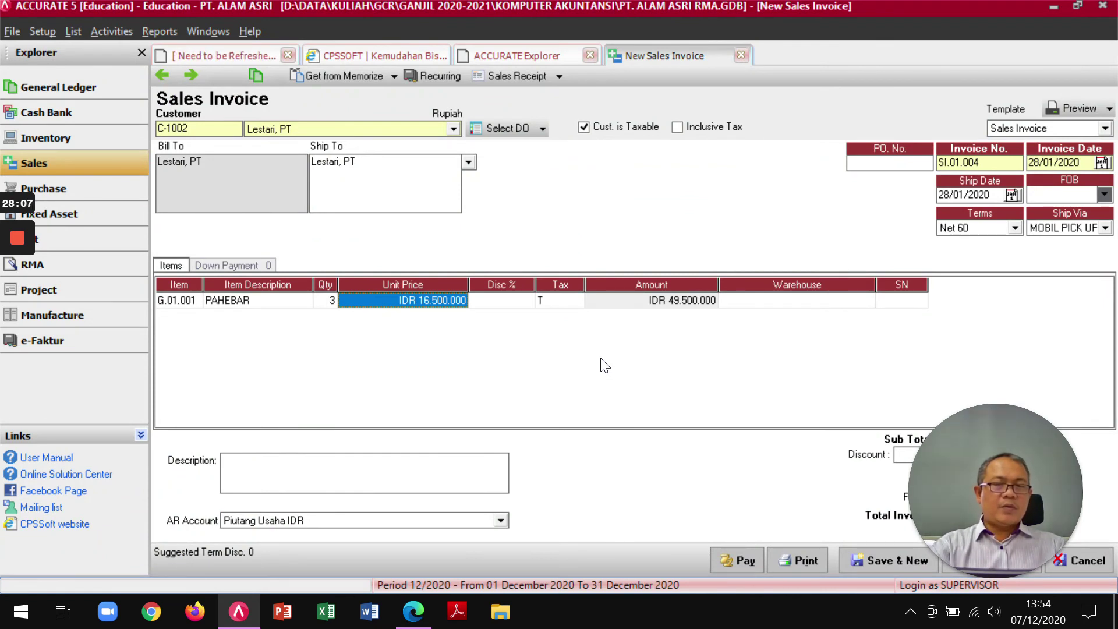
key(Tab)
key(Tab)
key(Tab)
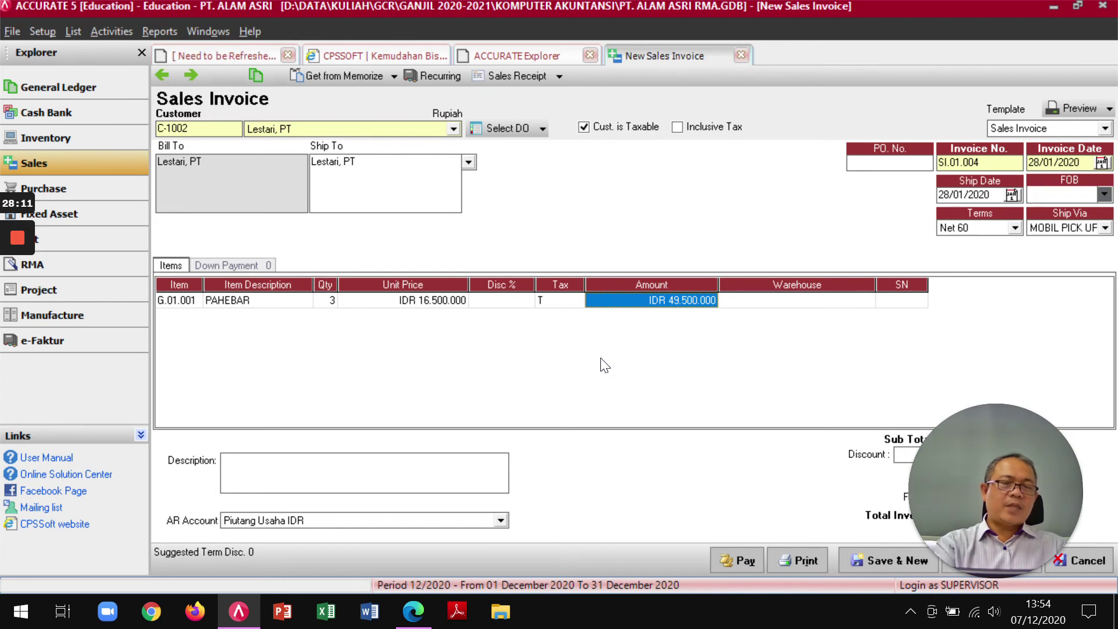
key(Tab)
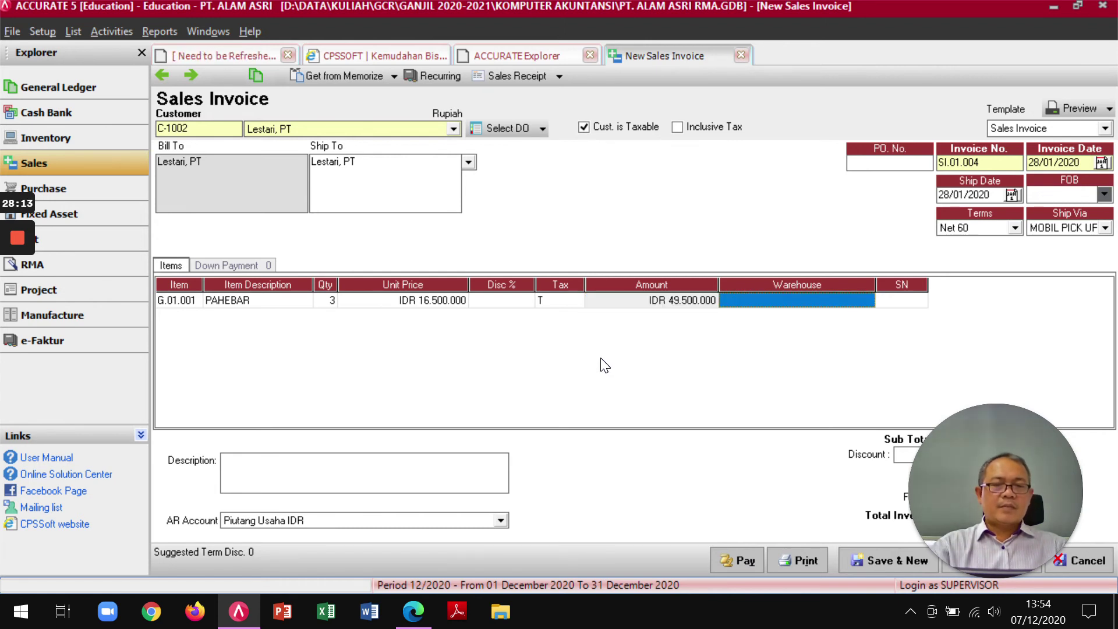
key(Tab)
key(Tab)
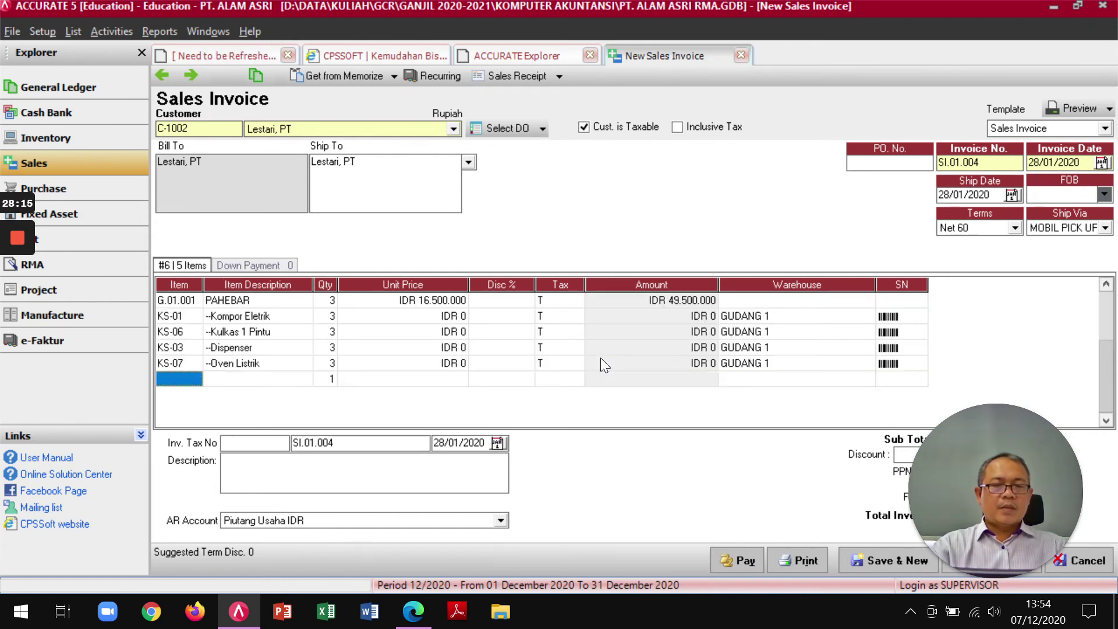
Preview the PAHEBAR sales invoice, and save and close it
drag(967, 448, 93, 535)
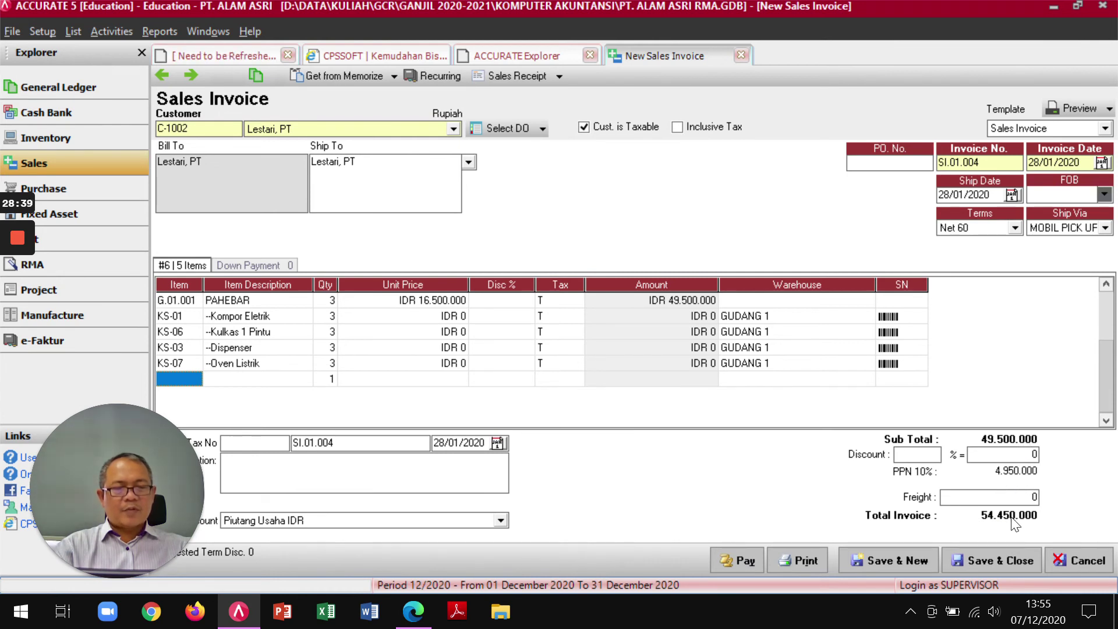
click(1073, 108)
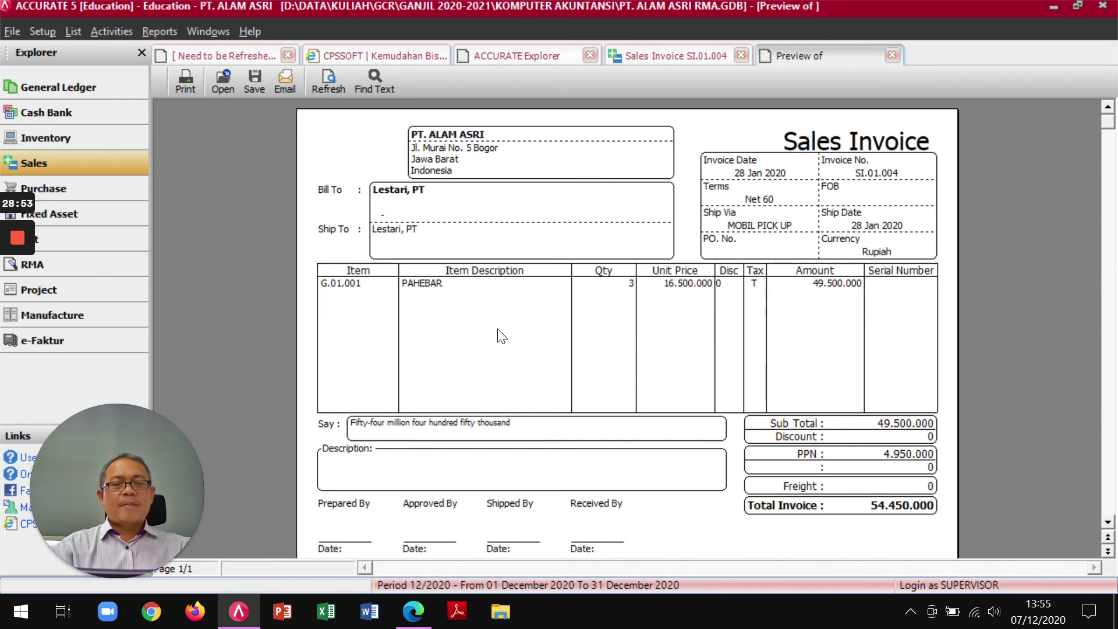
click(892, 54)
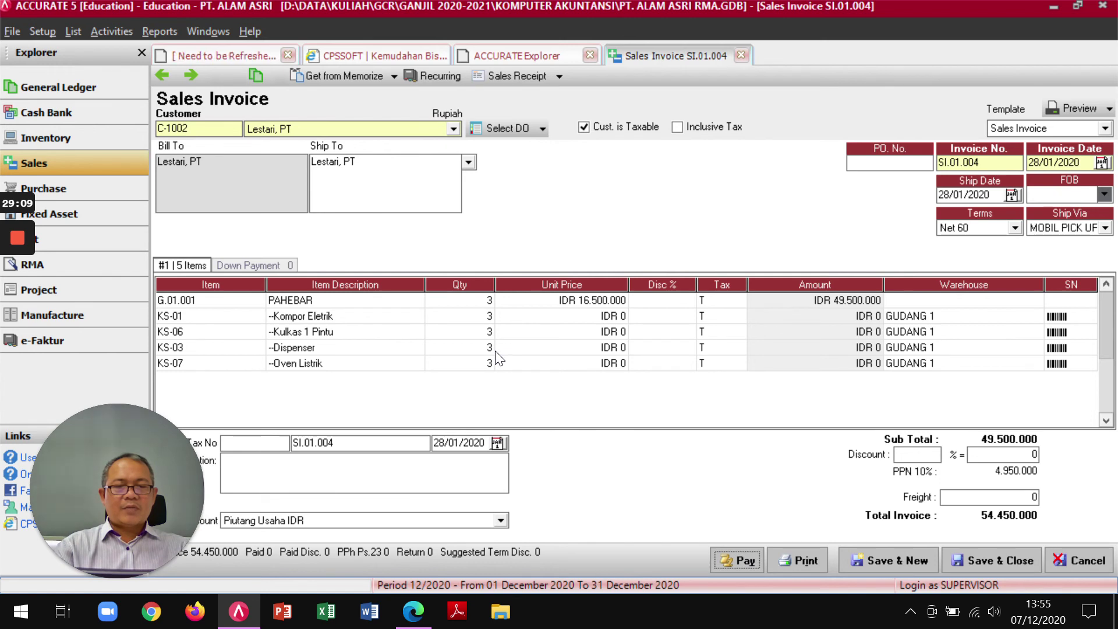
click(990, 560)
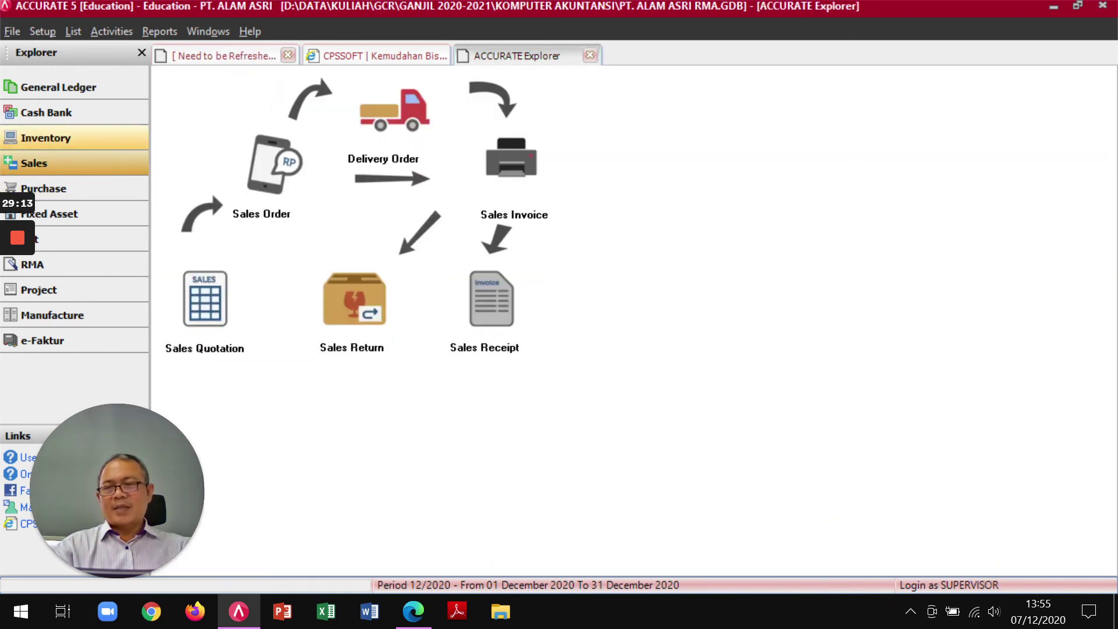
Check the stock quantities of the kitchen set items in the inventory Items list, and close the list
click(67, 137)
click(314, 113)
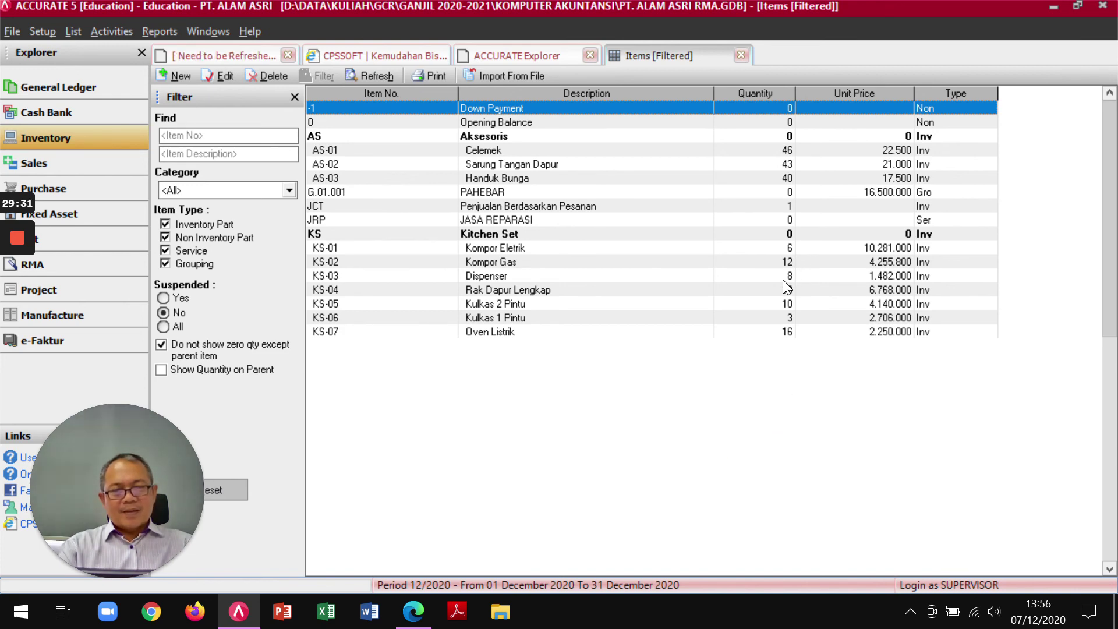
click(740, 55)
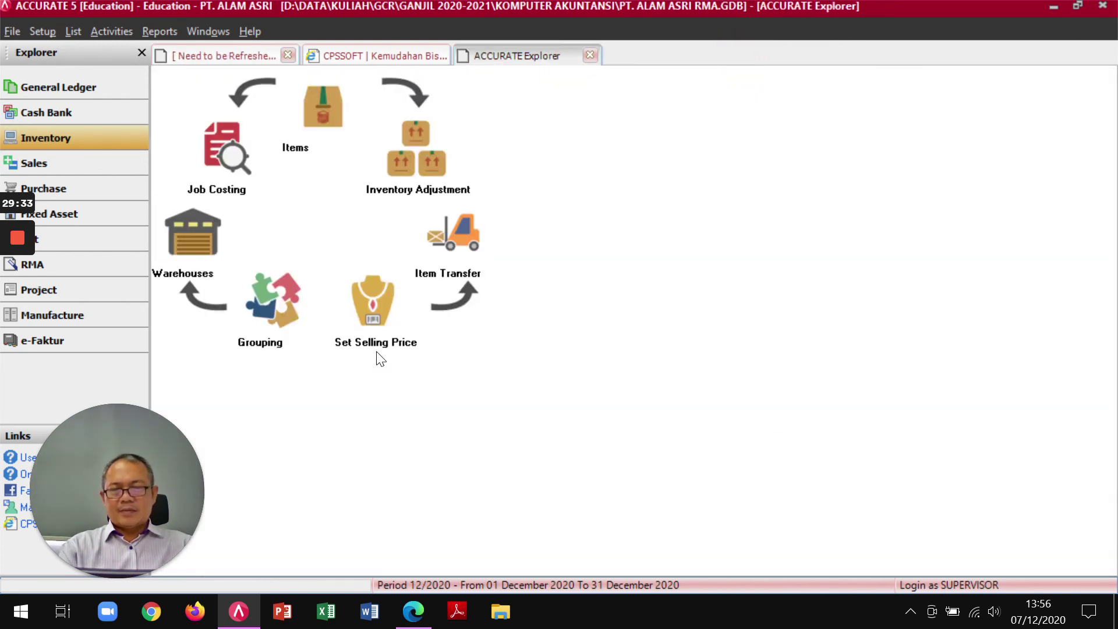
Switch to the module PDF in the browser and review the sales invoice example and payment instructions of the 28 January 2020 exercise
key(alt+Tab)
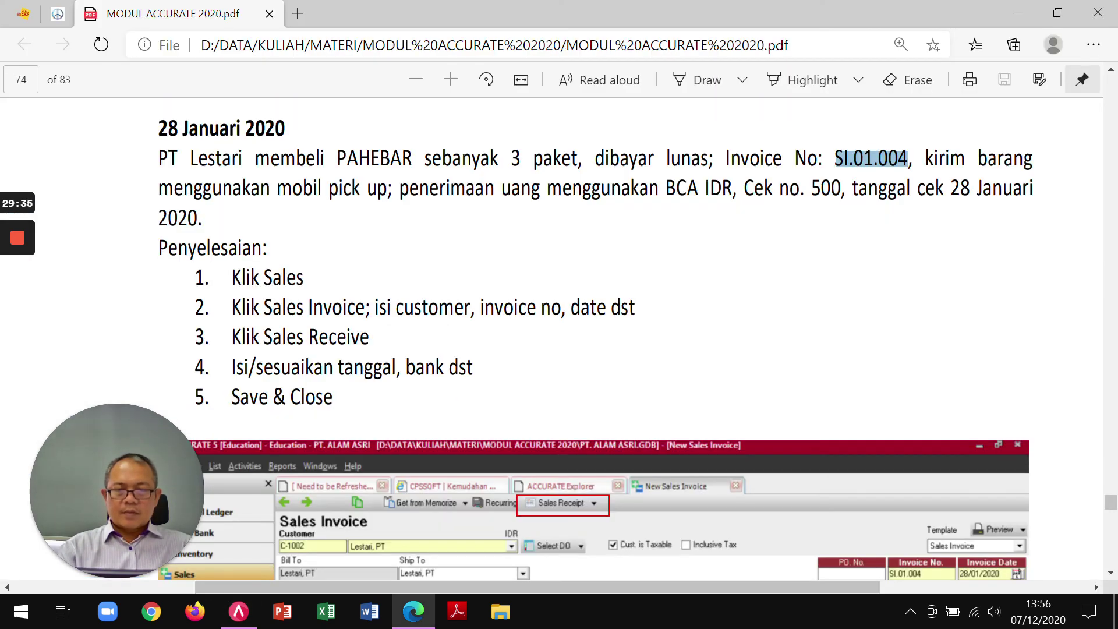
scroll(476, 401, down, 4)
scroll(475, 400, down, 6)
scroll(474, 400, up, 5)
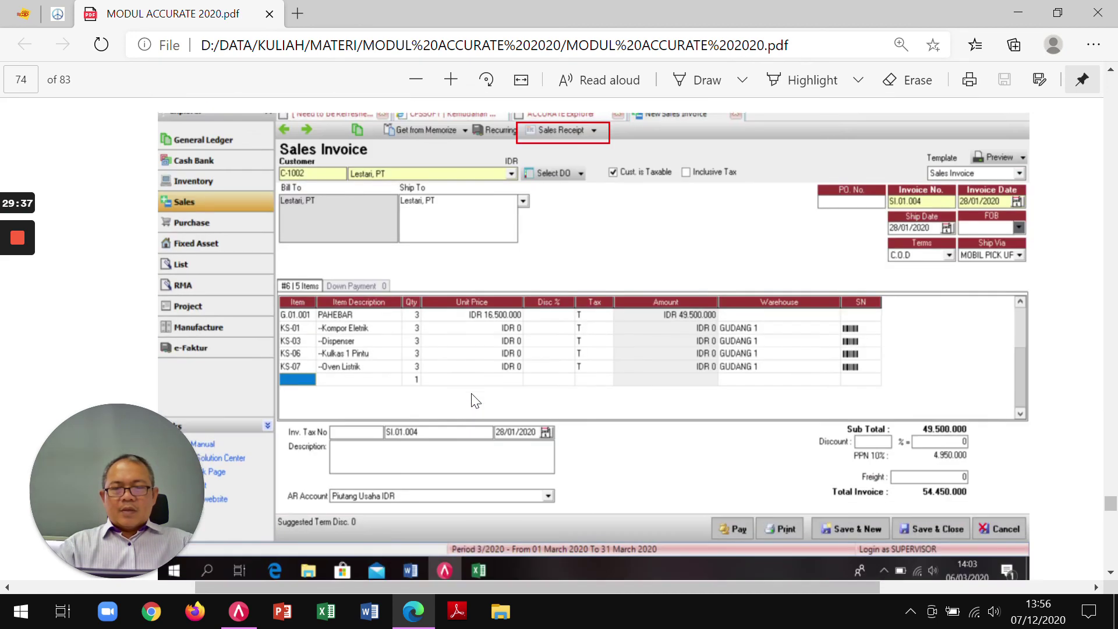
scroll(472, 396, up, 5)
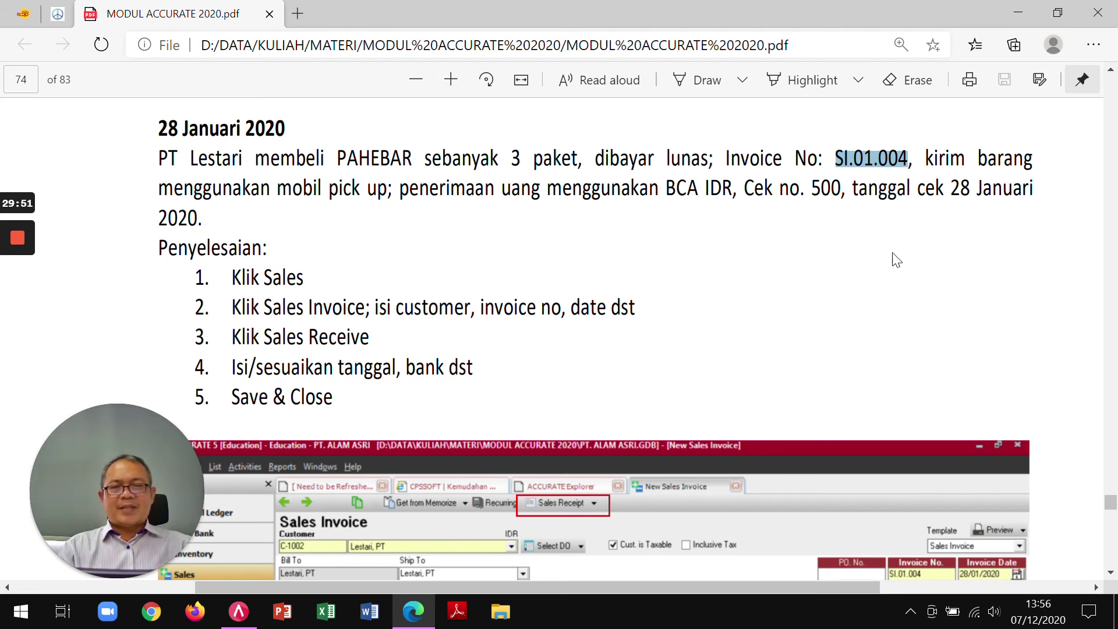
scroll(334, 310, down, 1)
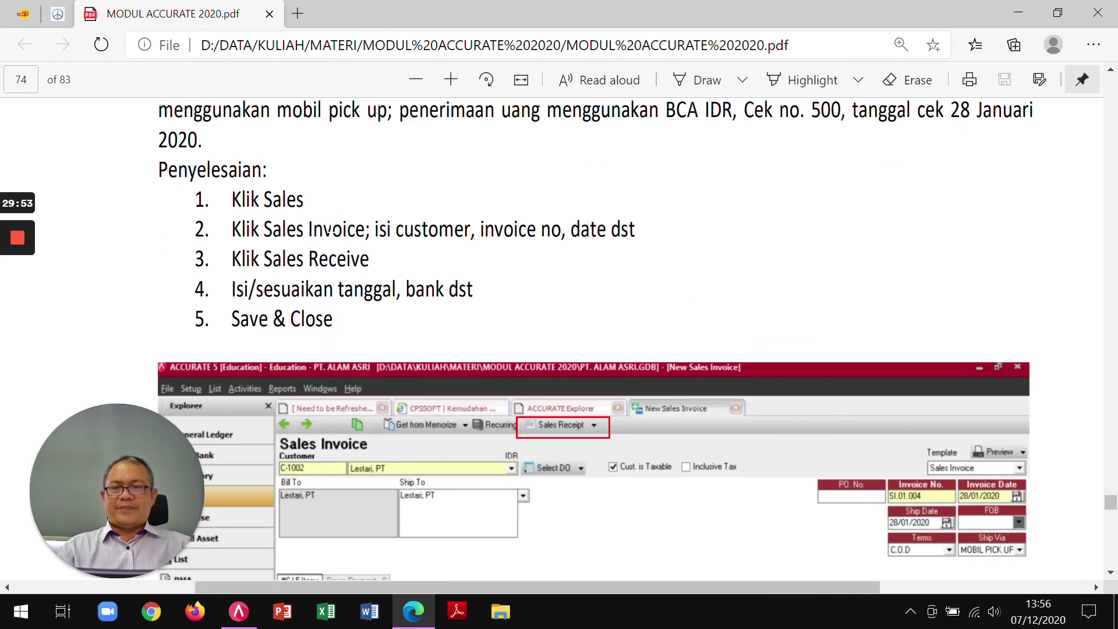
Return to ACCURATE, bring up the saved PAHEBAR sales invoice for Lestari, PT to review it, and close it
key(alt+Tab)
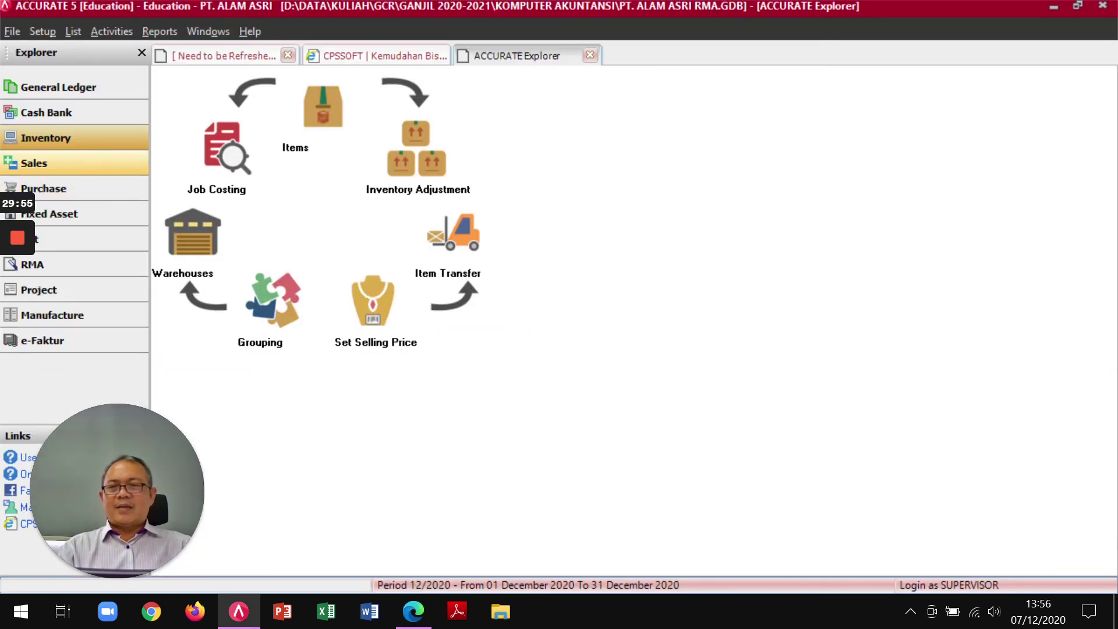
click(58, 163)
click(518, 176)
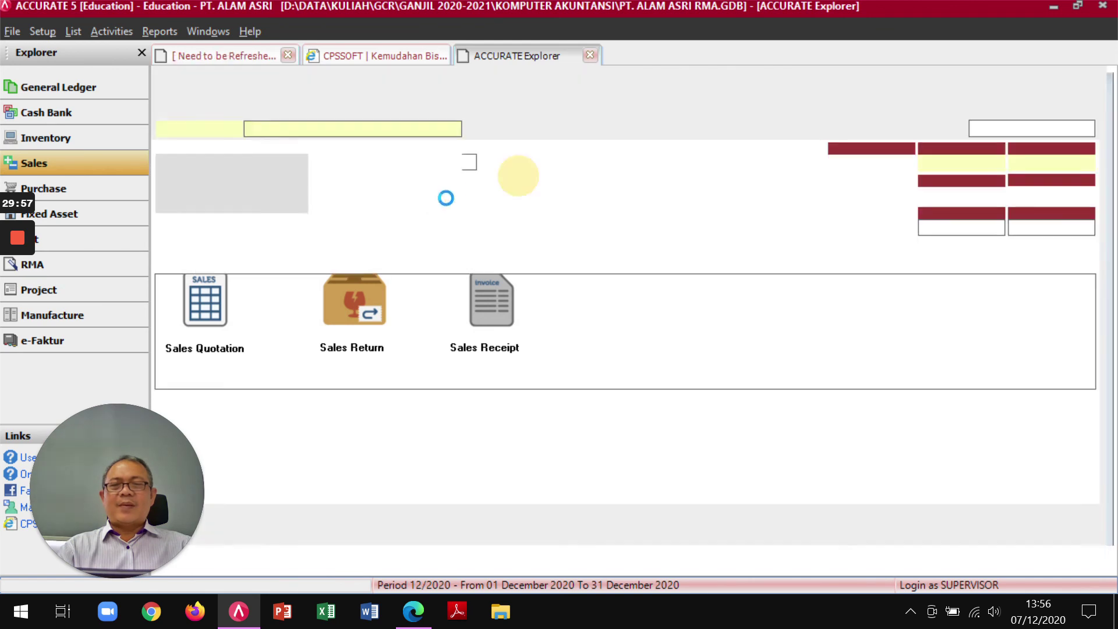
click(163, 76)
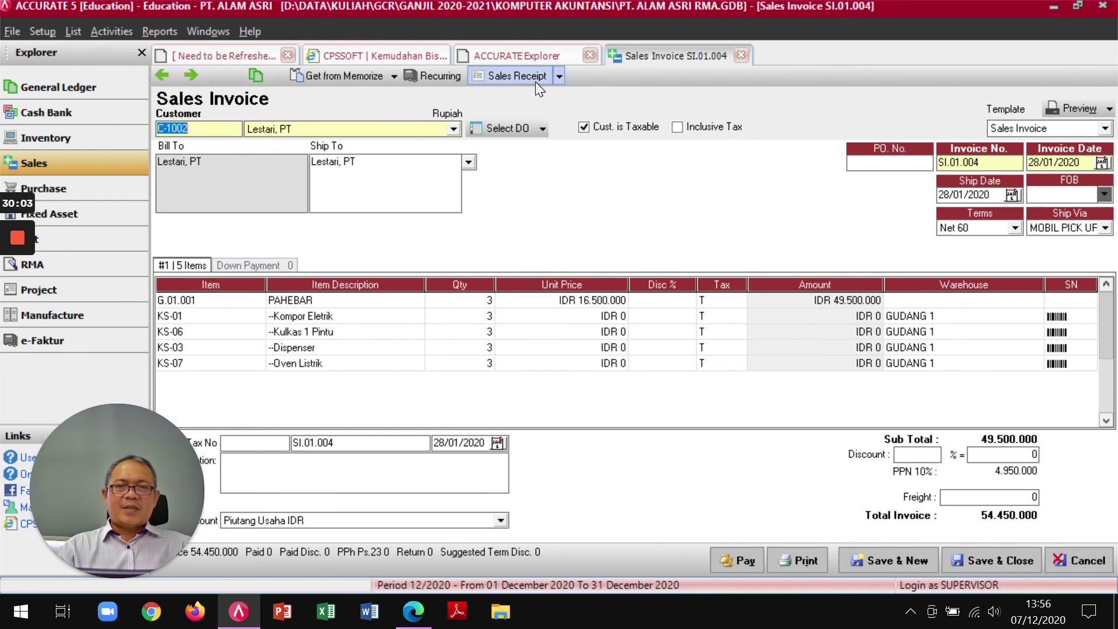
click(741, 55)
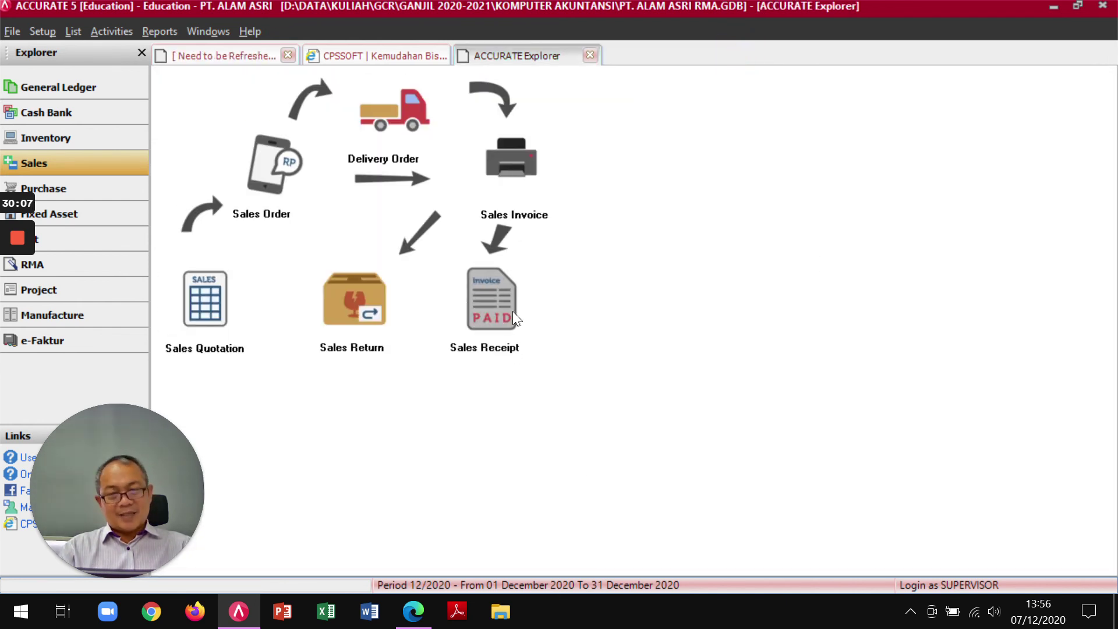
click(520, 185)
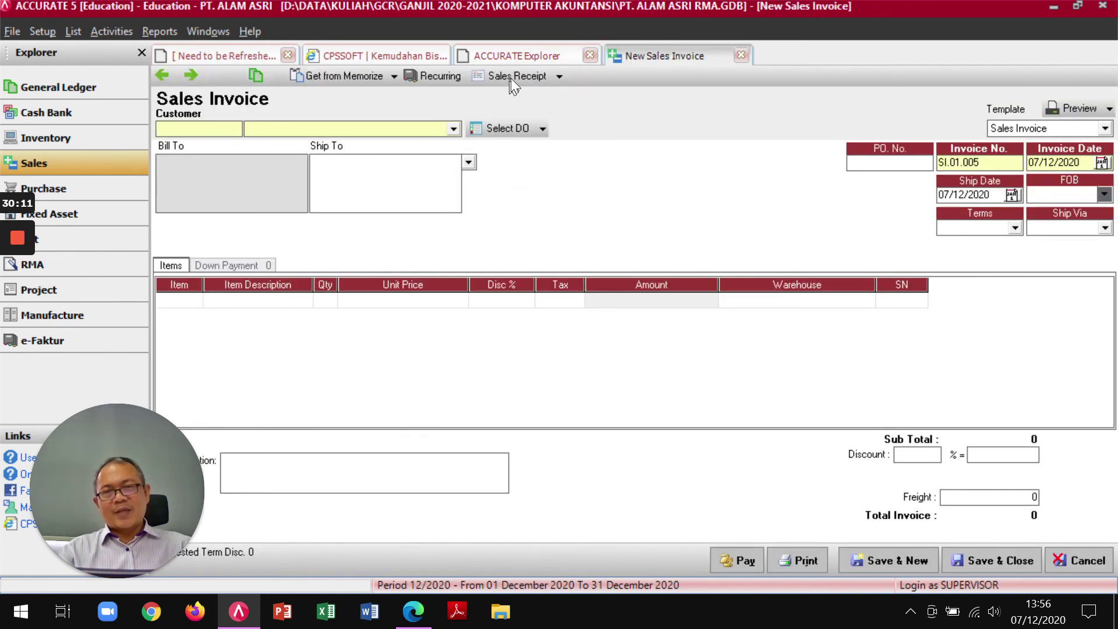
click(741, 55)
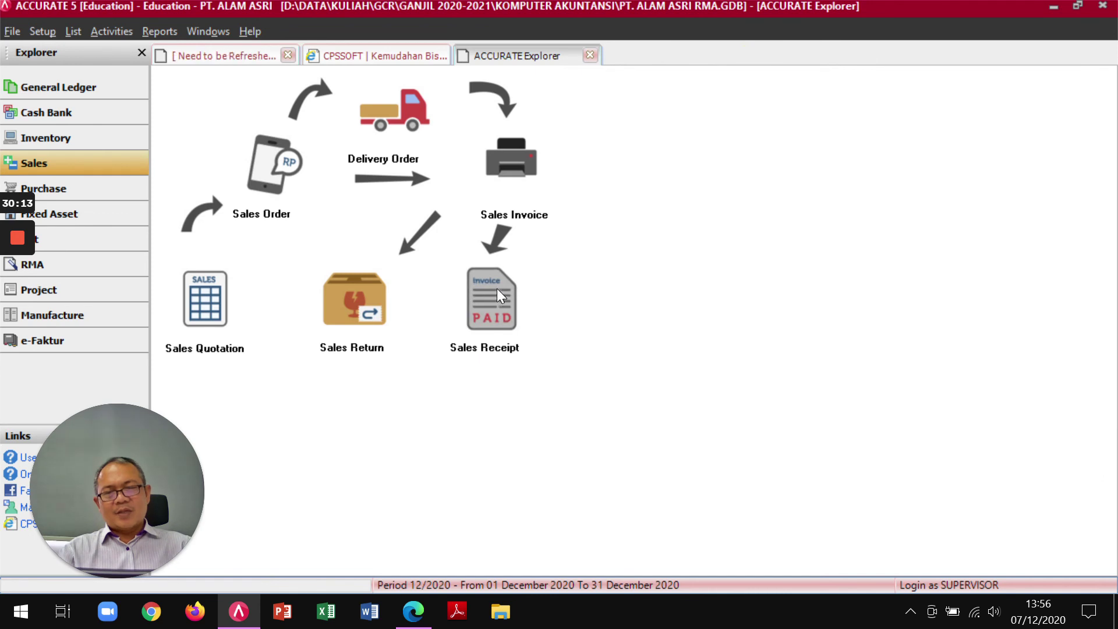
click(503, 293)
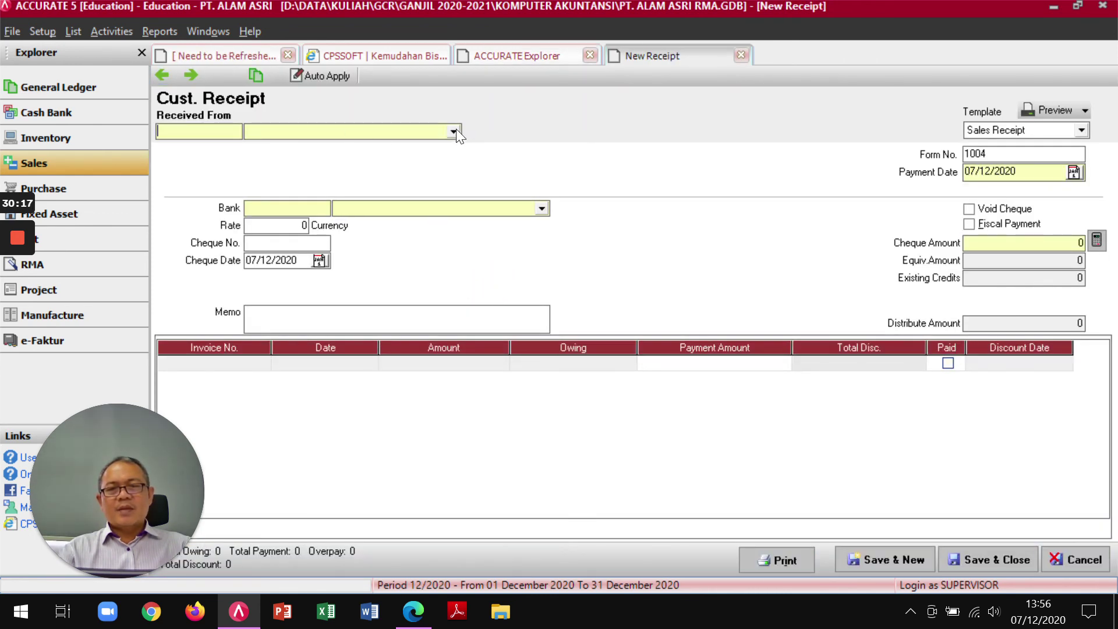
click(743, 55)
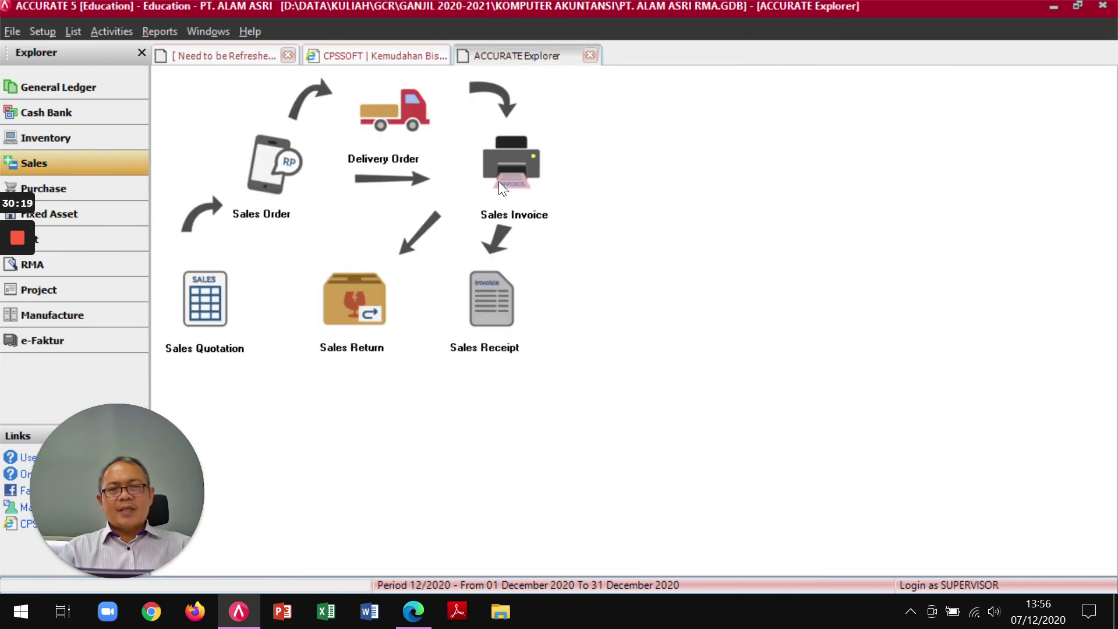
Bring up the saved PAHEBAR sales invoice for Lestari, PT and create a sales receipt from it
click(508, 158)
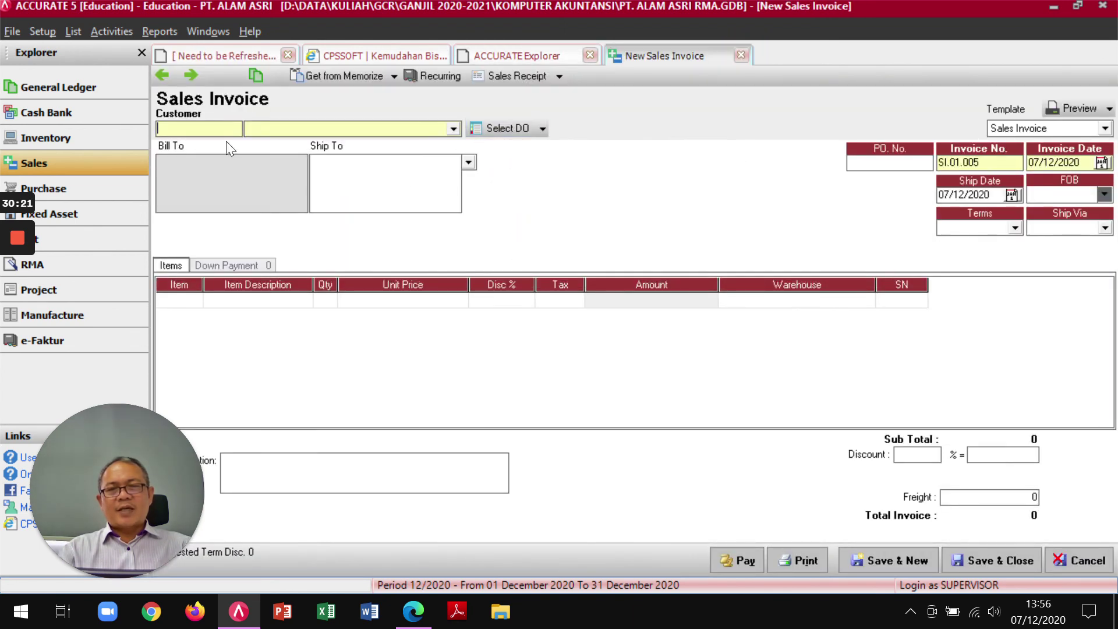
click(163, 75)
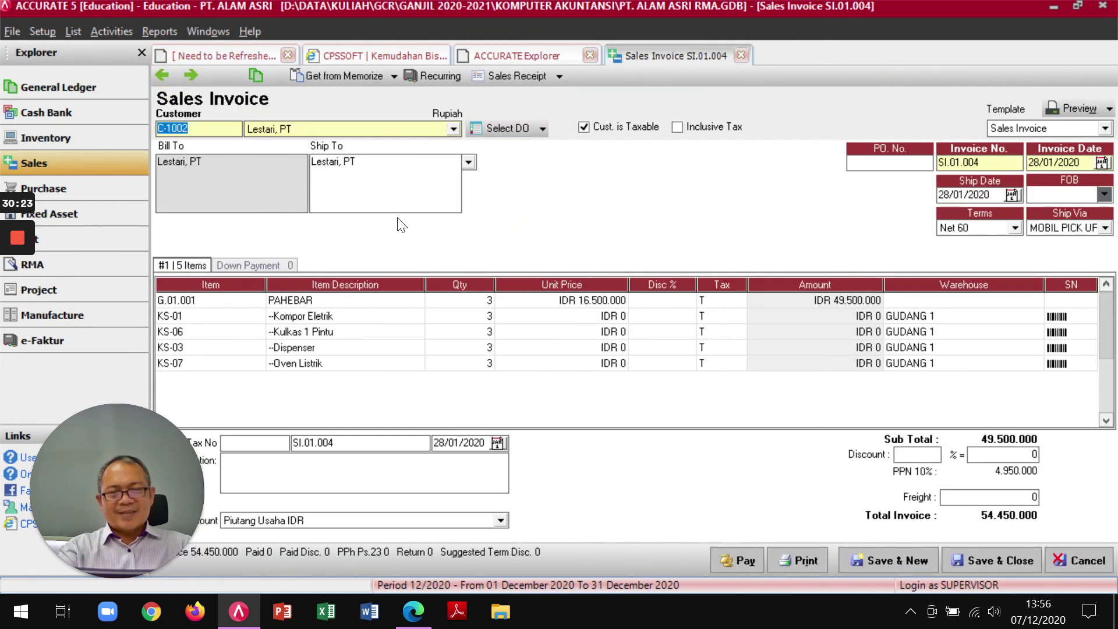
click(537, 77)
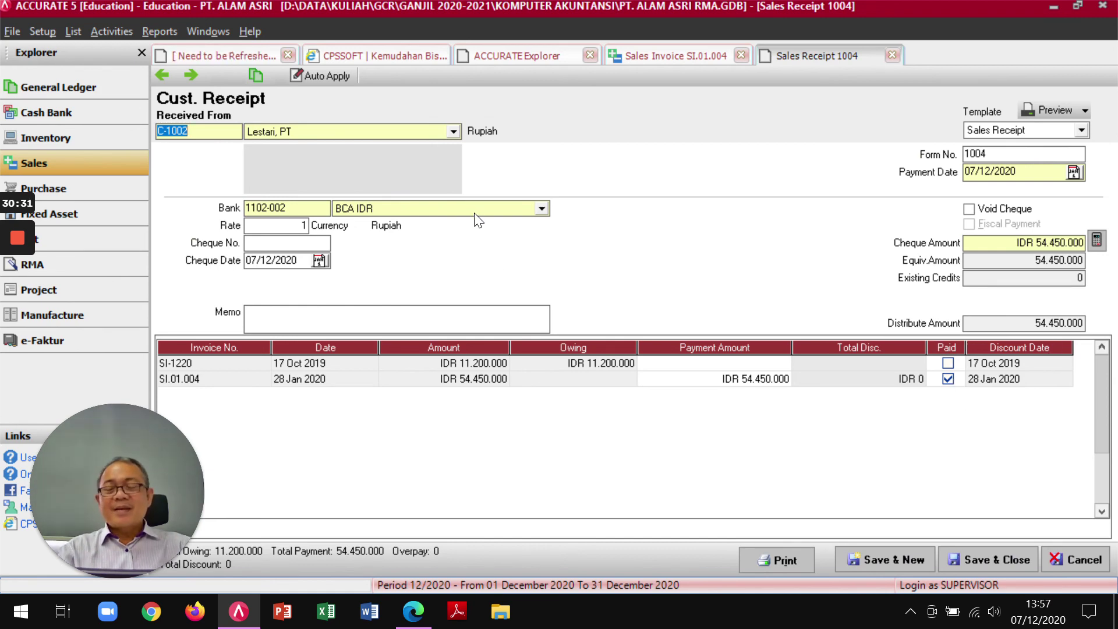
Check the payment details in the module PDF and set the receipt's payment date to 28/01/2020
key(alt+Tab)
scroll(530, 280, up, 4)
scroll(539, 282, down, 3)
key(alt+Tab)
click(1074, 174)
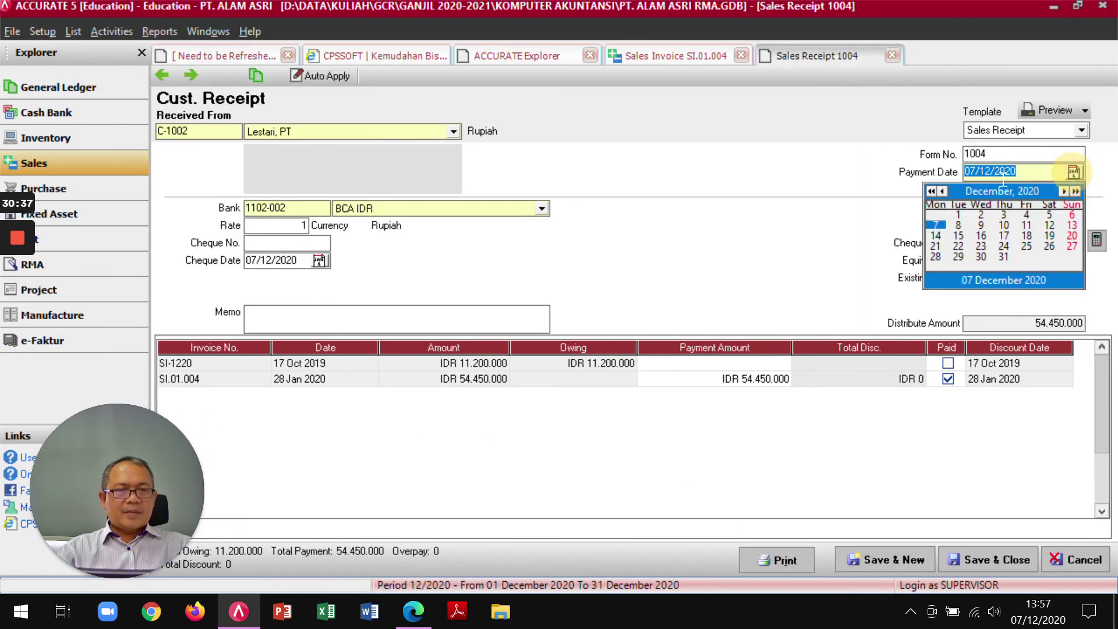
click(994, 190)
click(1004, 209)
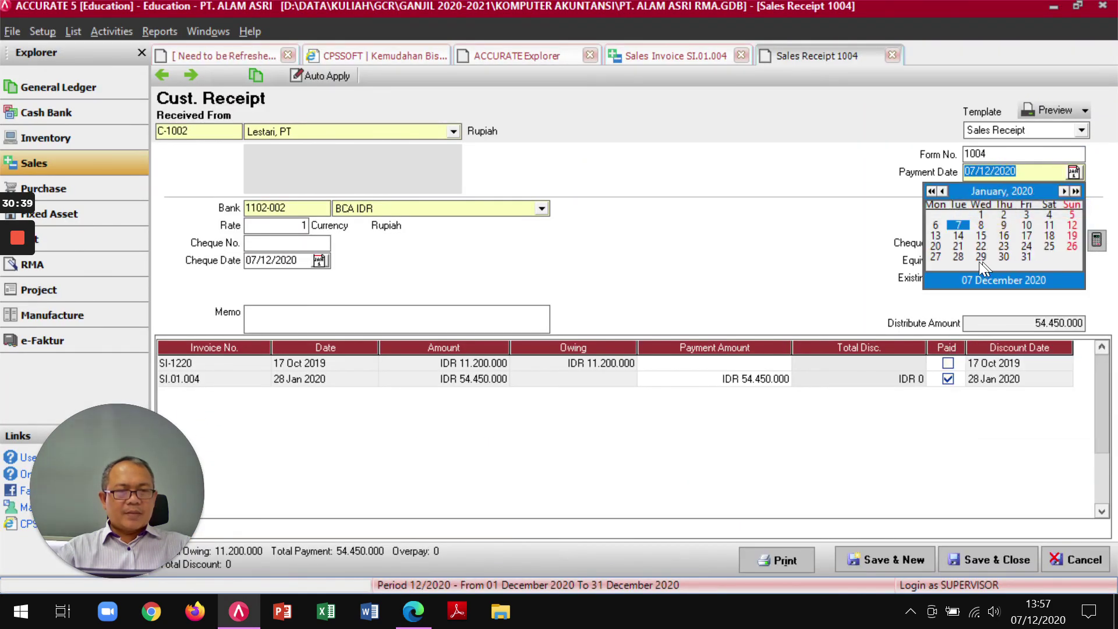
click(960, 257)
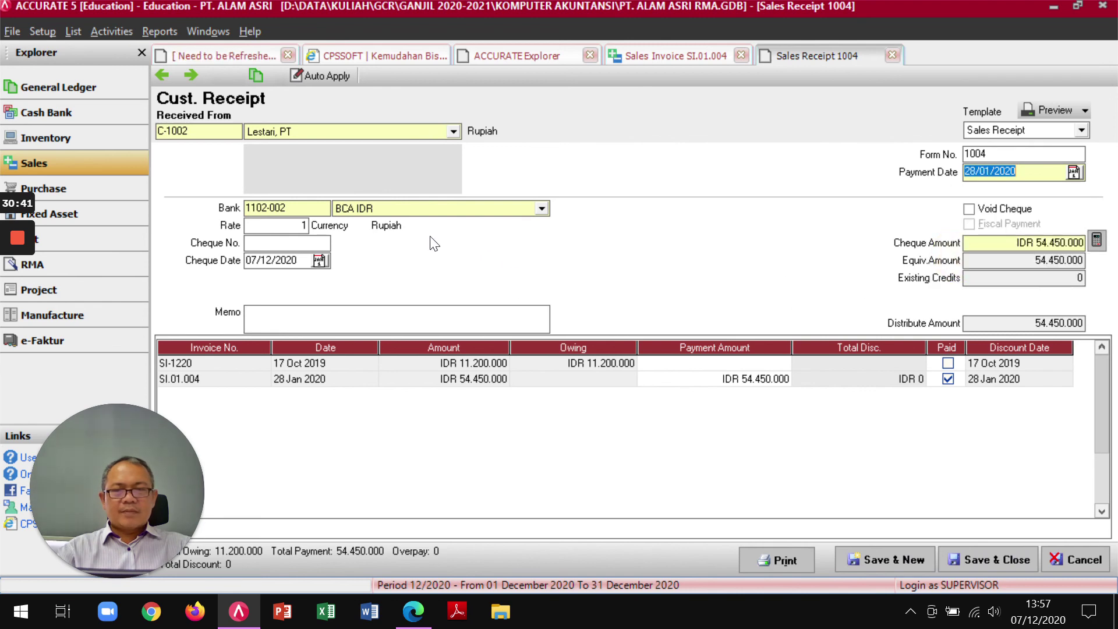
Look up the cheque number in the module PDF and enter 500 as the receipt's cheque number
key(alt+Tab)
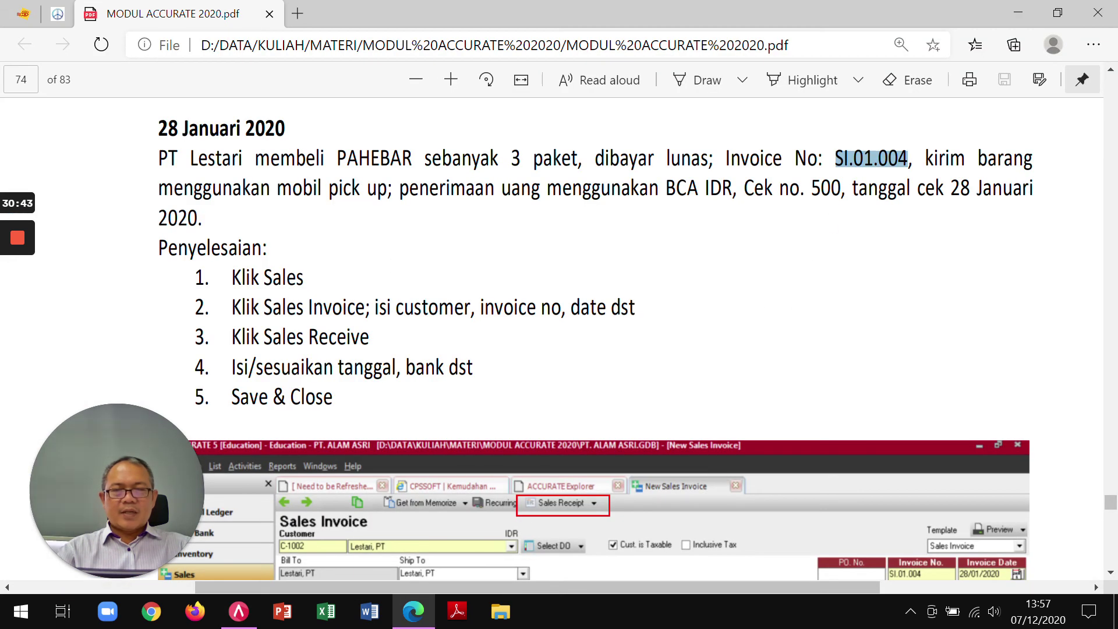
key(alt+Tab)
click(286, 242)
text(500)
key(alt+Tab)
key(alt+Tab)
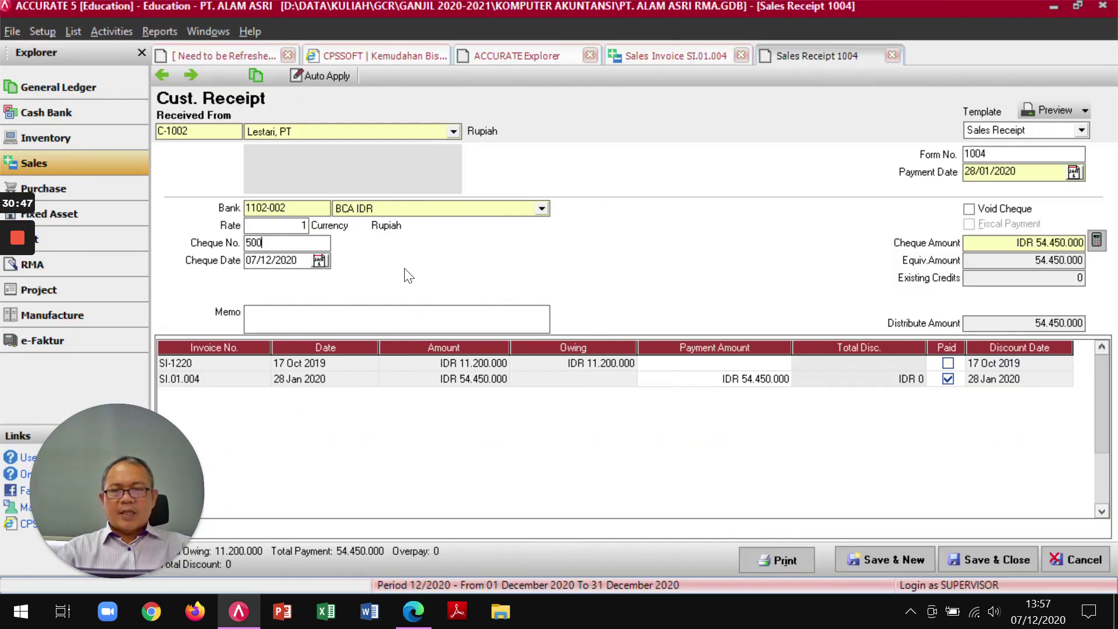
Consult the module PDF, set the receipt's cheque date to 28/01/2020, and check the customer receipt in a print preview
key(alt+Tab)
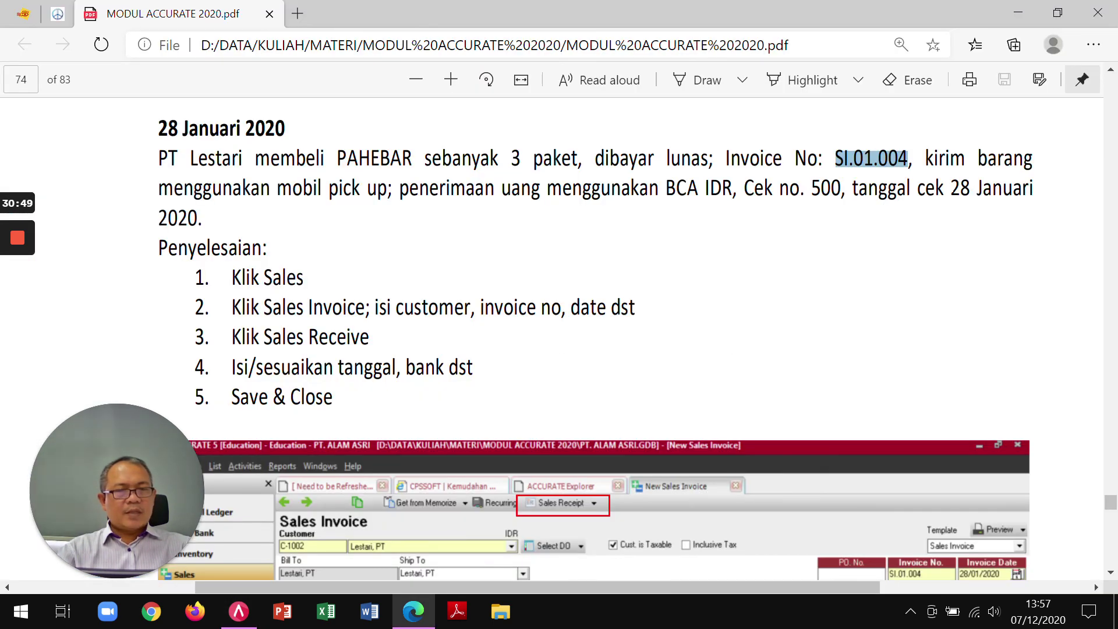
key(alt+Tab)
click(320, 260)
click(277, 278)
click(292, 300)
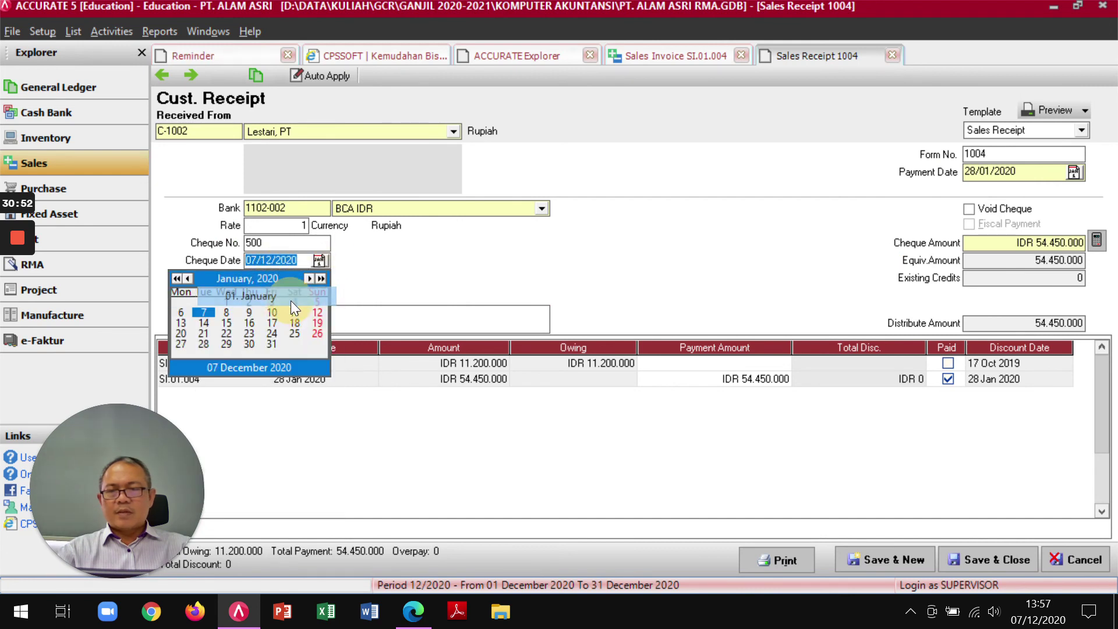
click(204, 344)
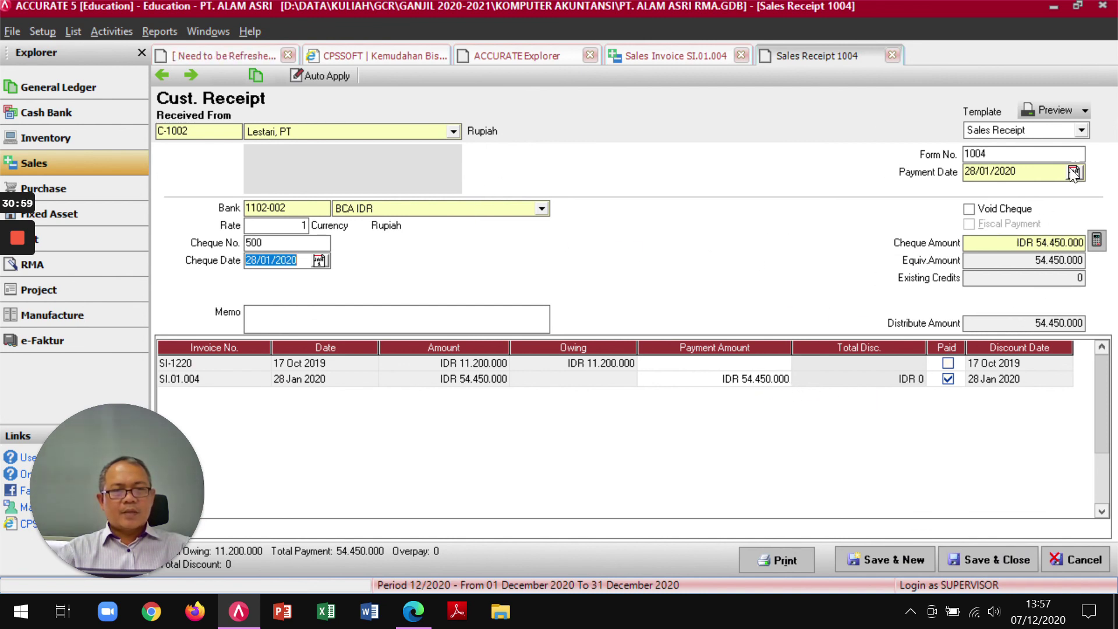
click(1065, 109)
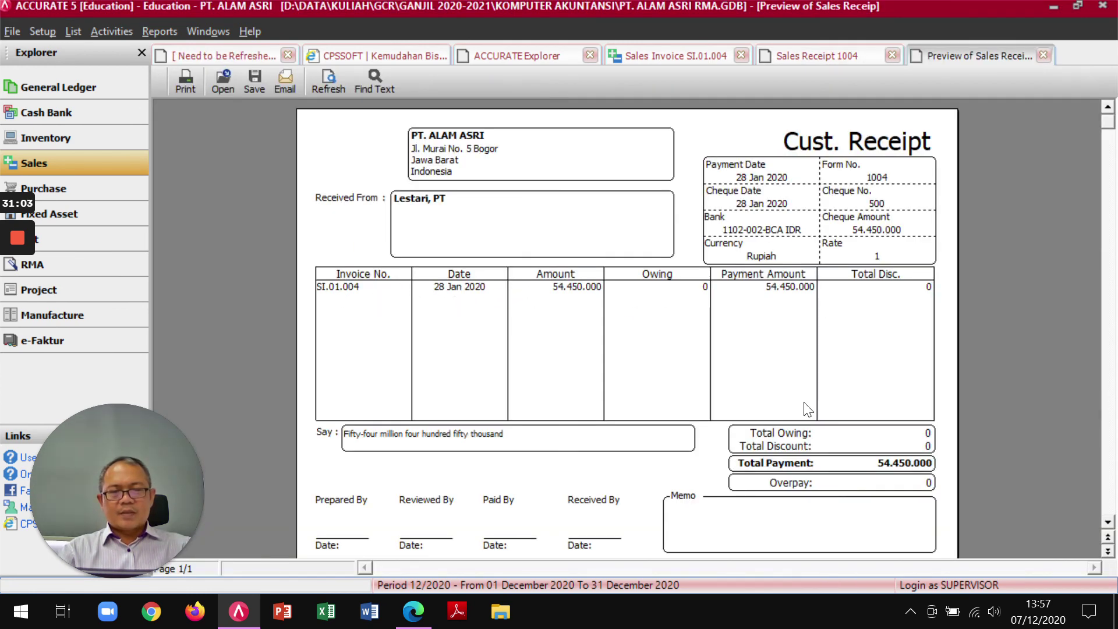
click(1043, 55)
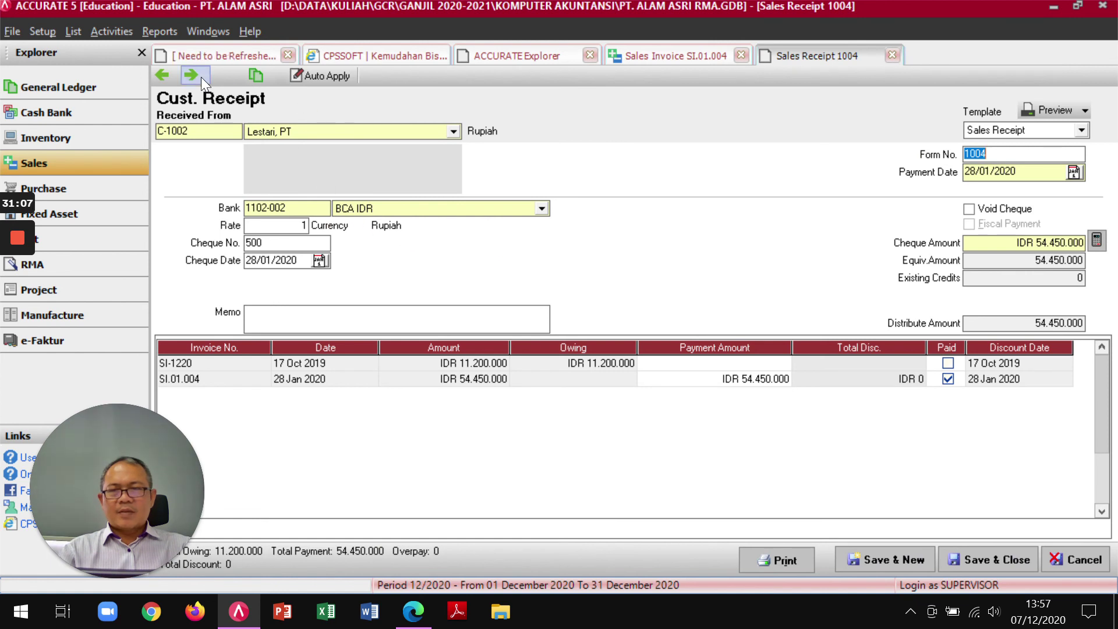